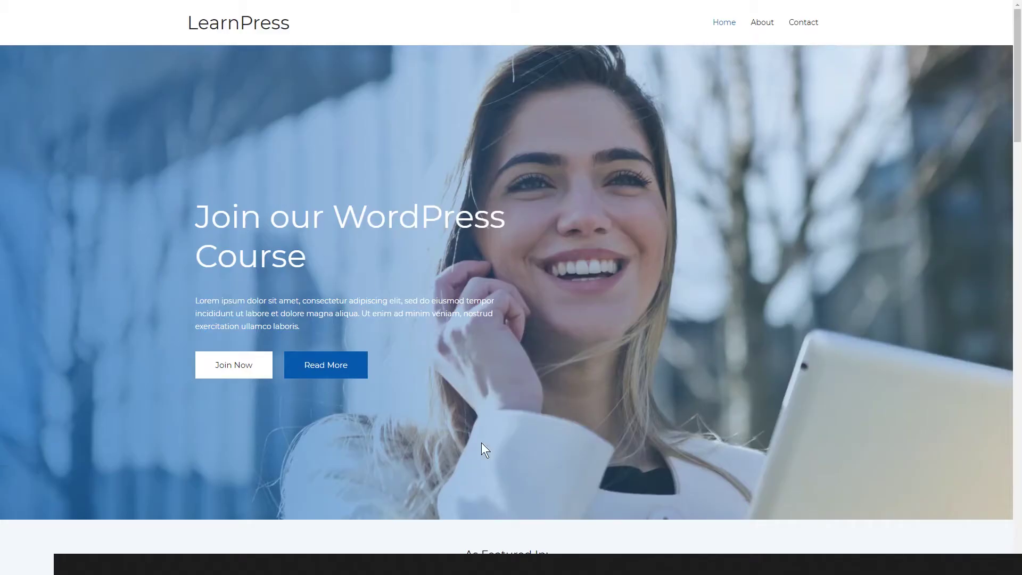
Step: Preview the WordPress Course from the hero's Join Now button and view its Curriculum tab
click(252, 366)
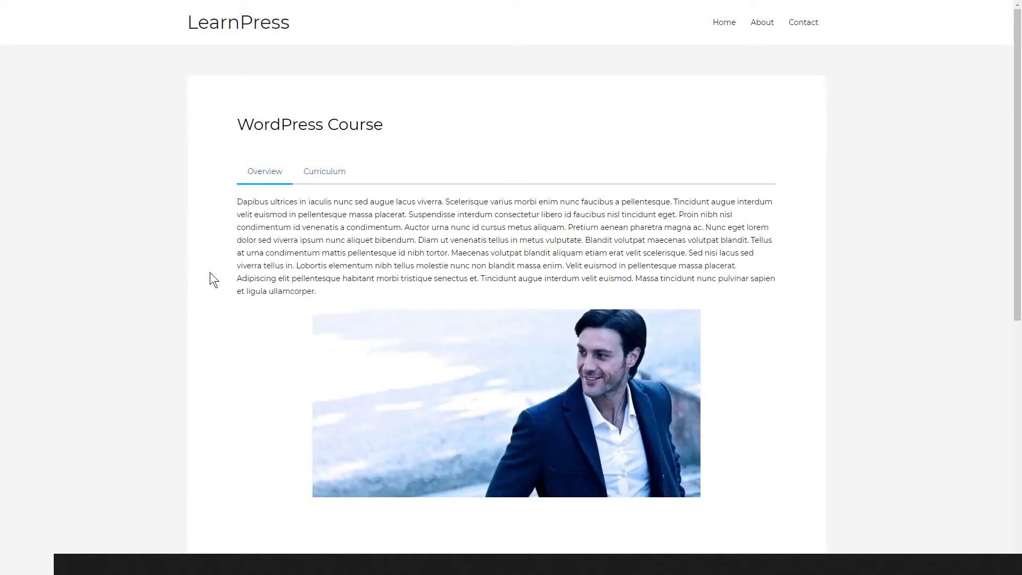
click(329, 173)
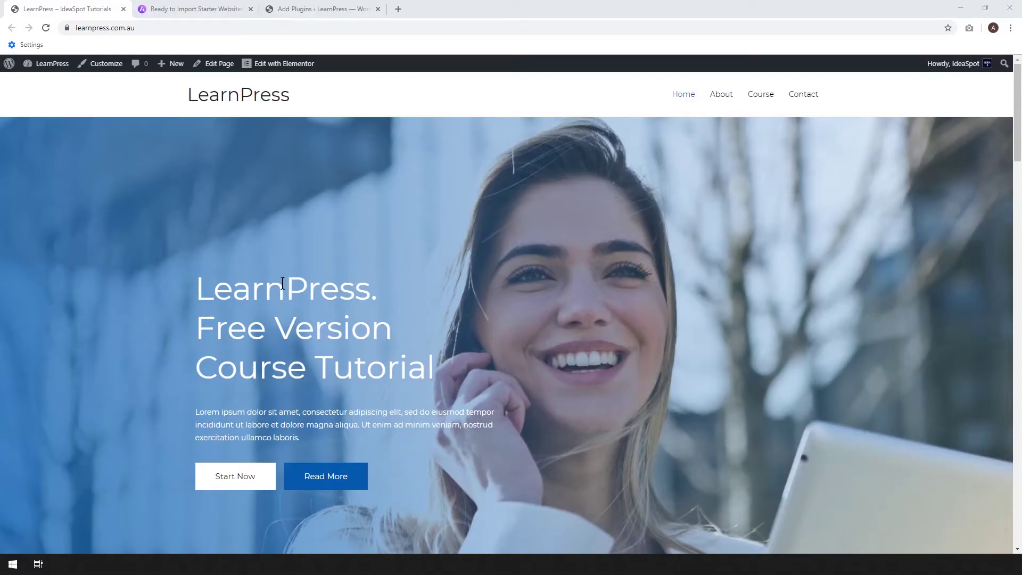
Step: Browse the Astra starter-site gallery's coach template, then return to Add Plugins
click(181, 9)
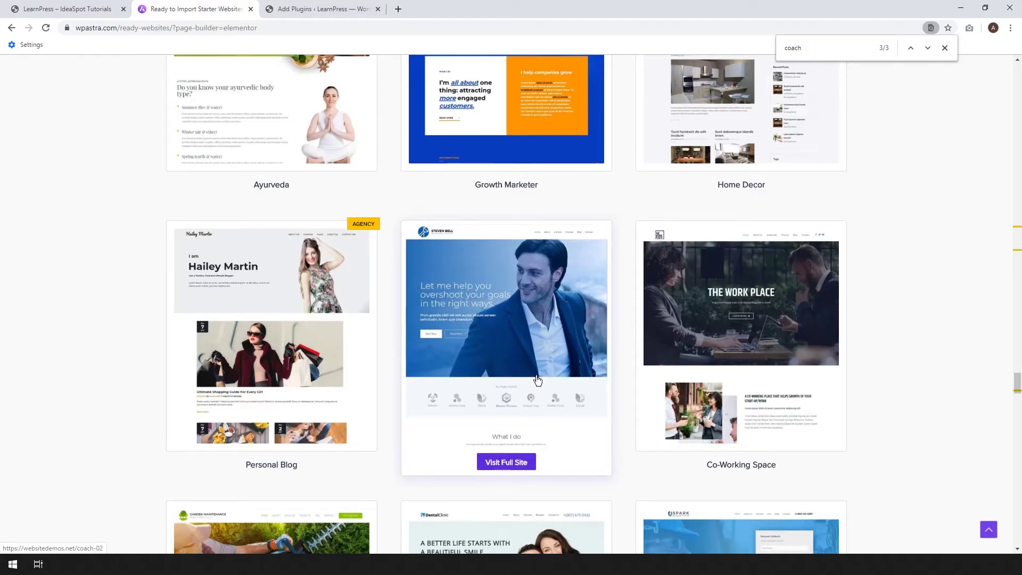
click(322, 9)
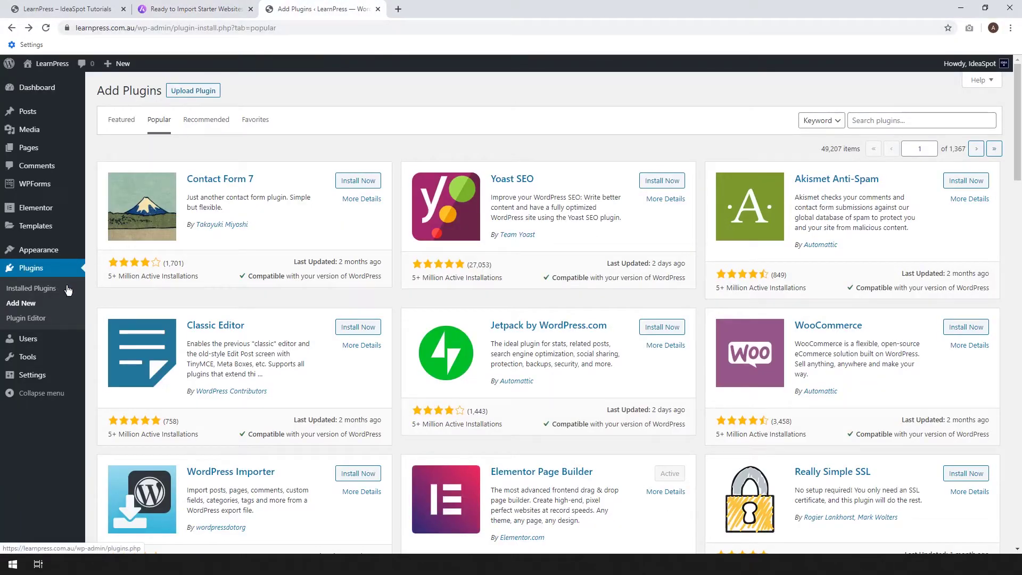
Step: Search for learnpress, then install and activate LearnPress – WordPress LMS Plugin
click(879, 120)
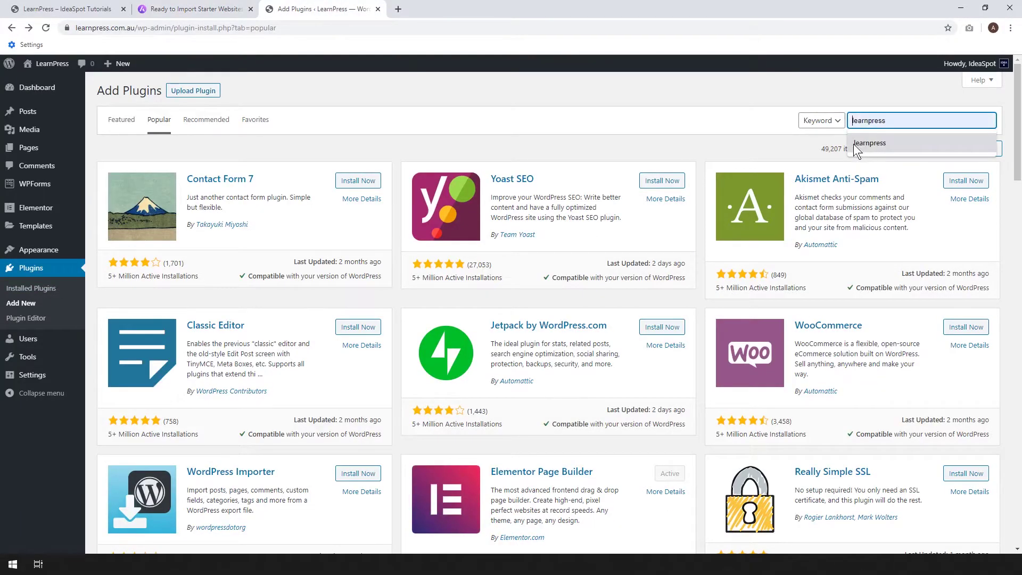
click(873, 145)
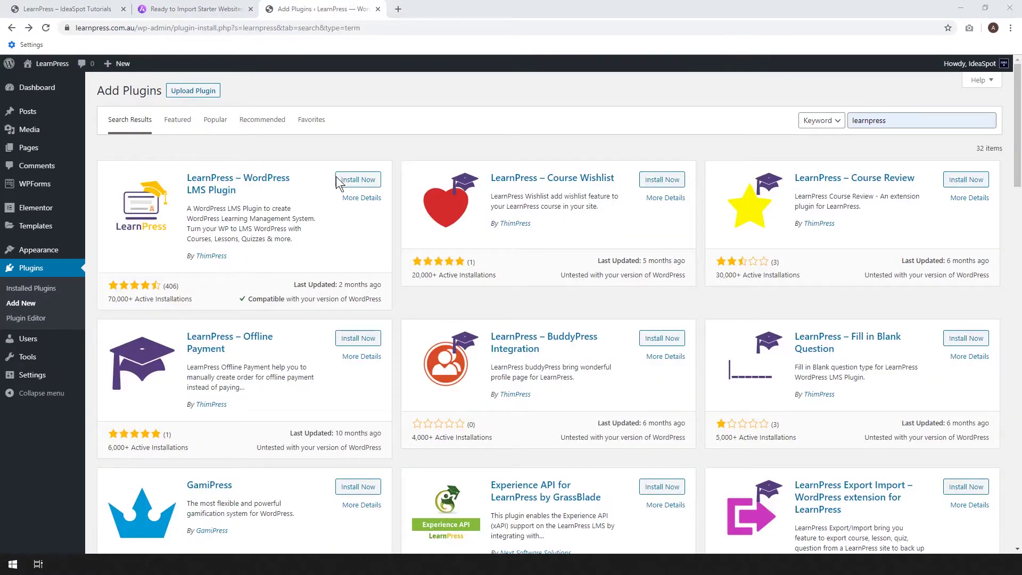
click(353, 181)
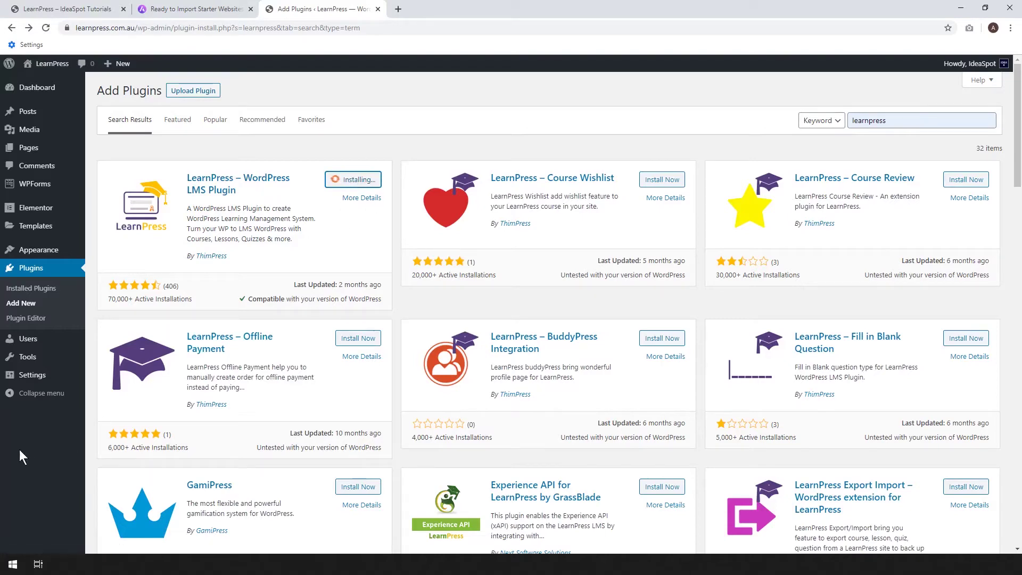
click(369, 184)
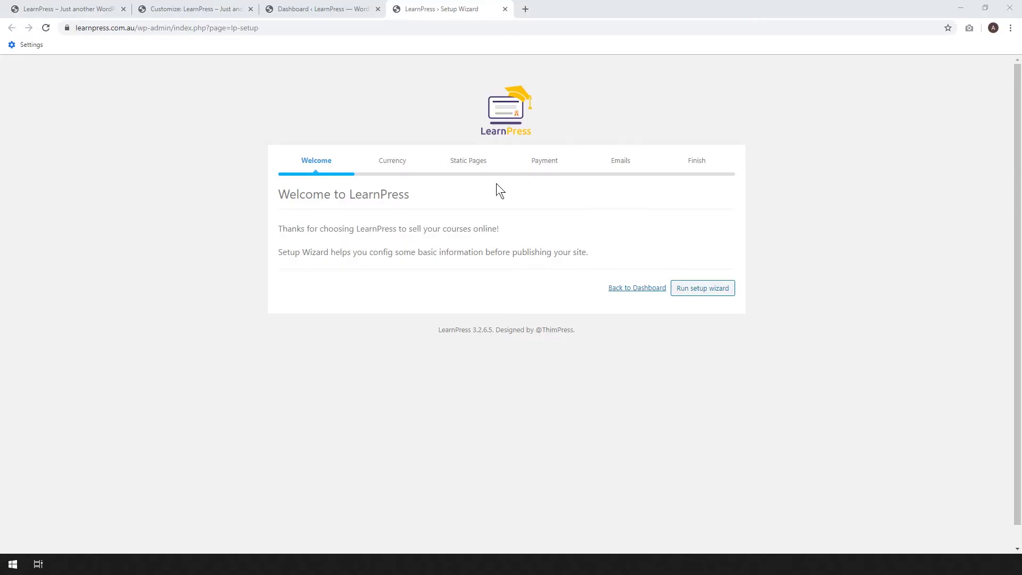
Step: Run the LearnPress setup wizard and keep US dollar as the currency
click(321, 10)
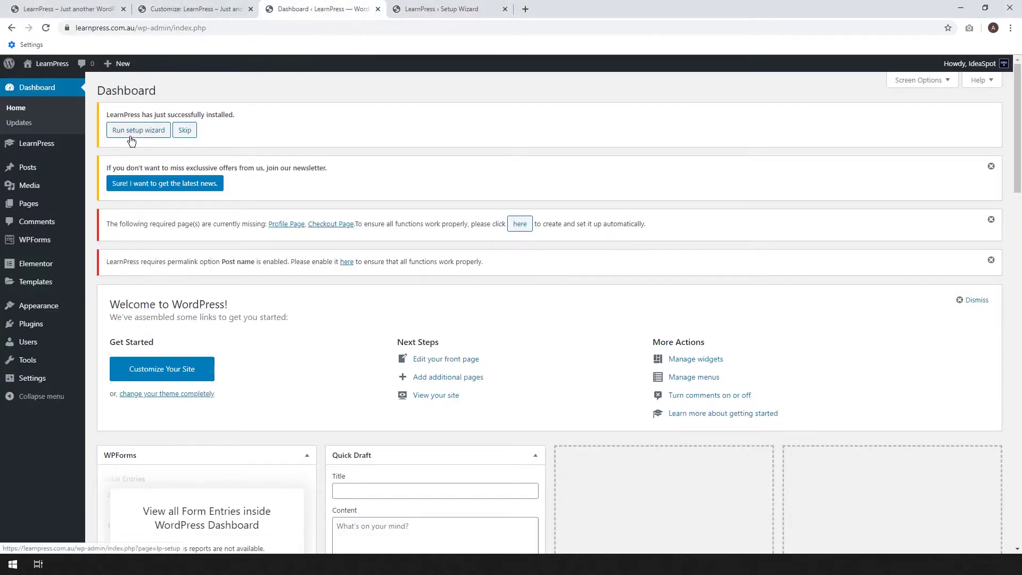
click(426, 9)
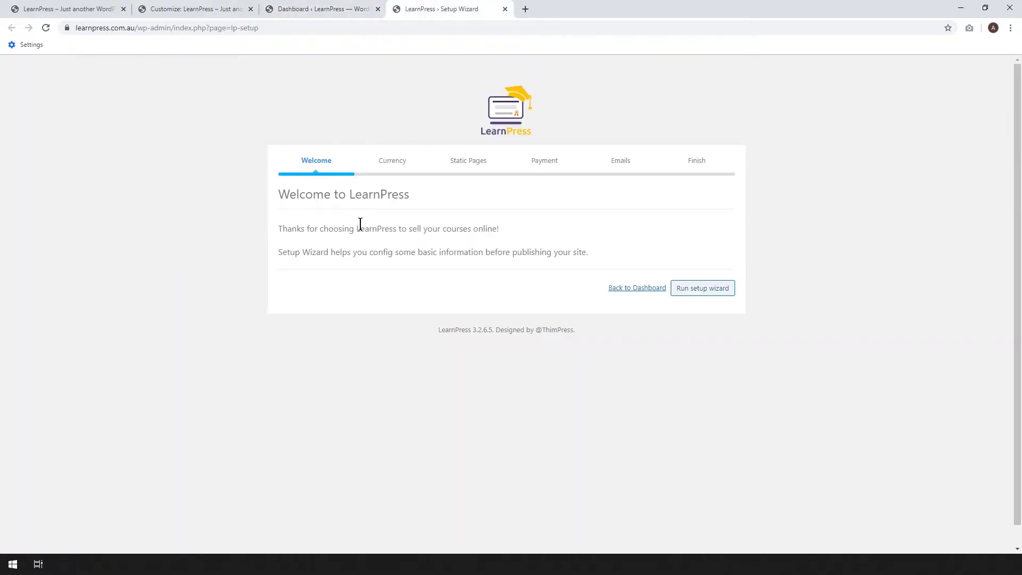
click(699, 290)
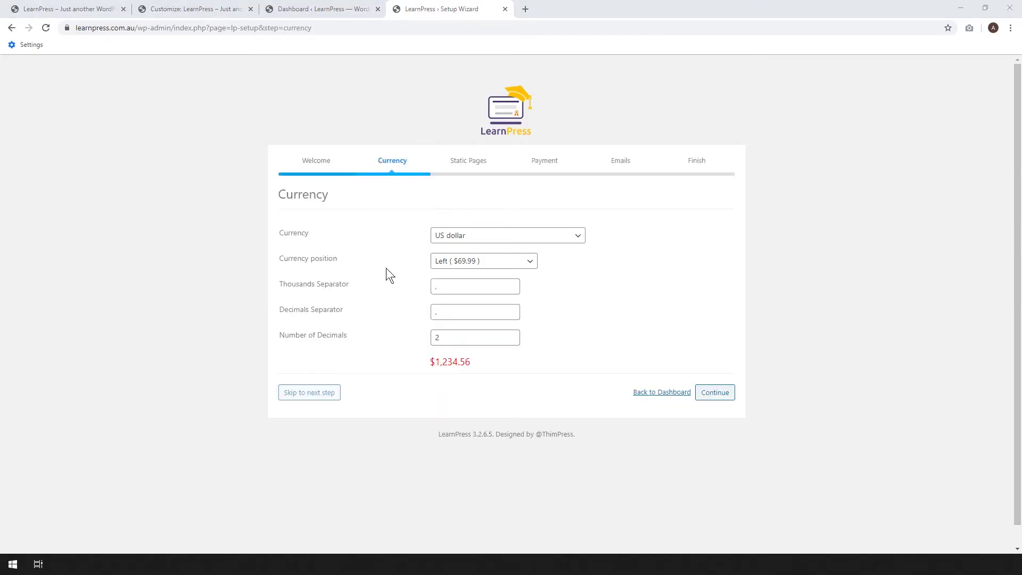
click(549, 238)
click(548, 237)
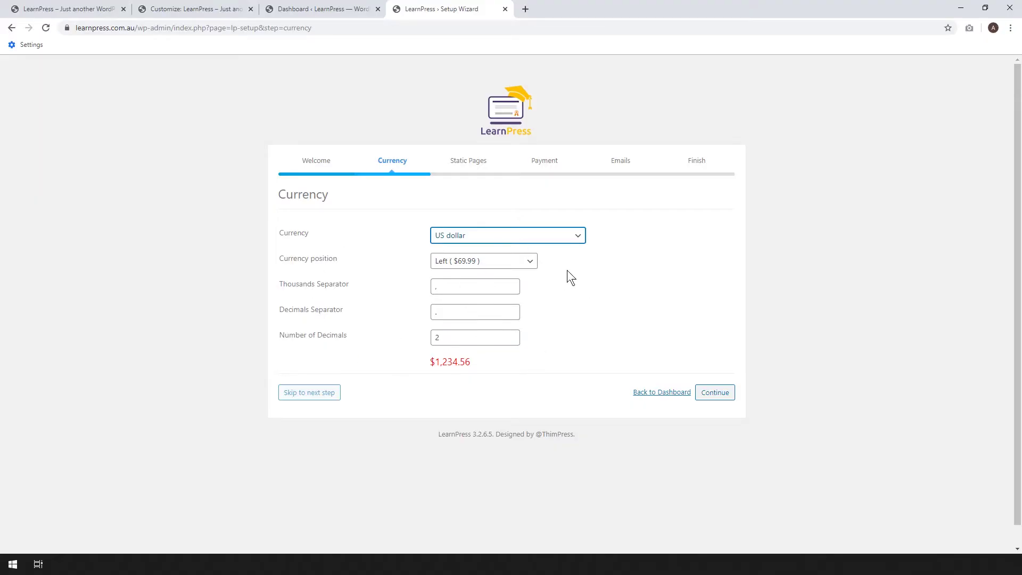
click(721, 393)
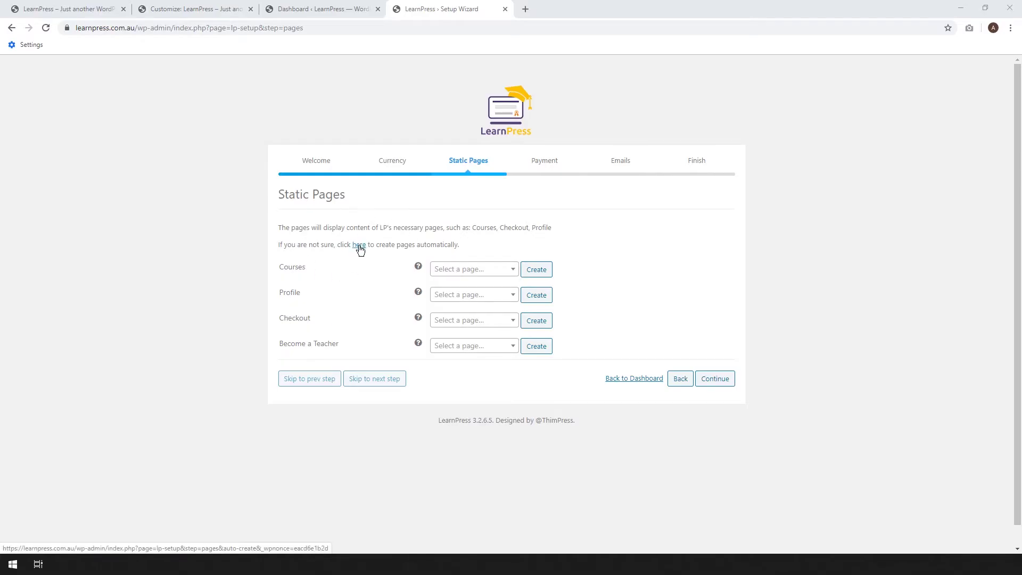
Step: Auto-create the LearnPress static pages and enable PayPal with the account e-mail
click(360, 247)
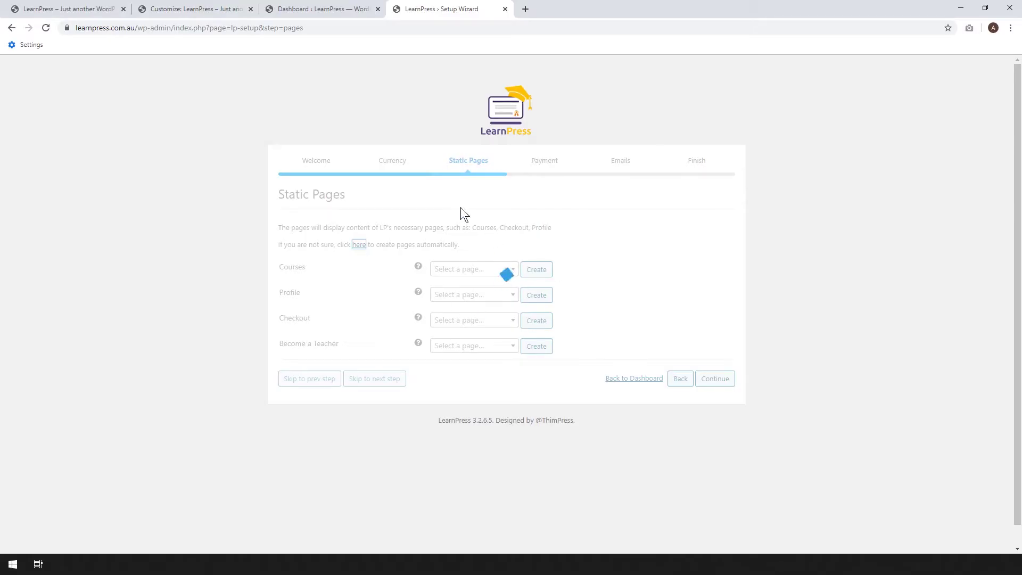
click(720, 383)
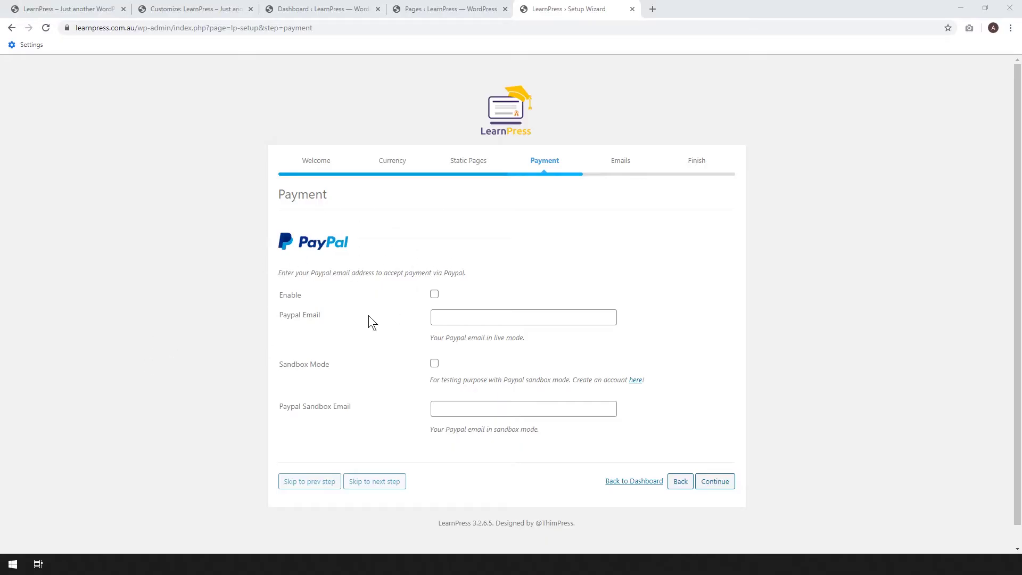
click(434, 294)
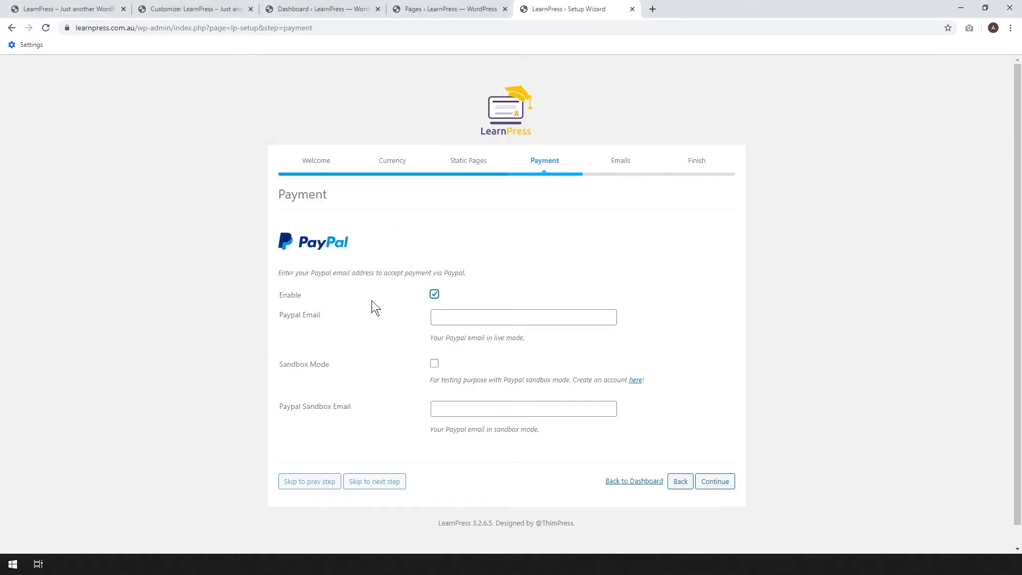
click(479, 318)
key(ctrl+v)
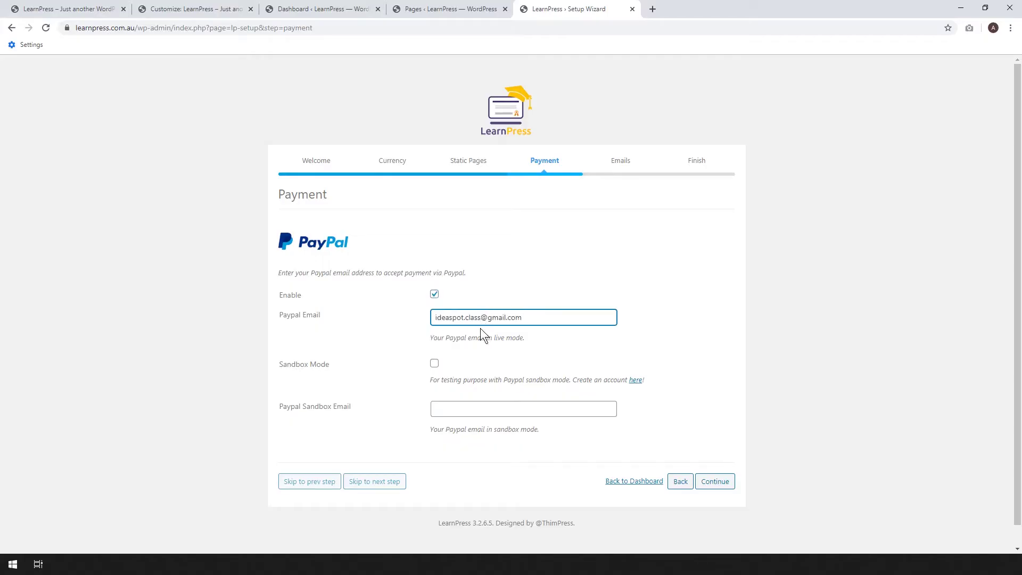
Step: Enable PayPal sandbox mode with the sandbox e-mail, then turn on LearnPress emails
click(434, 364)
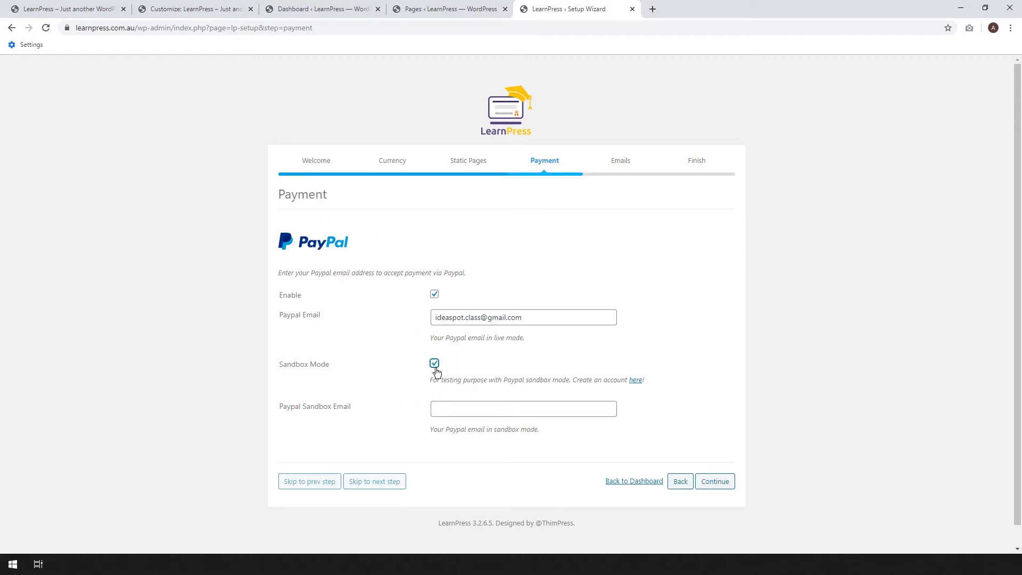
click(477, 410)
key(ctrl+v)
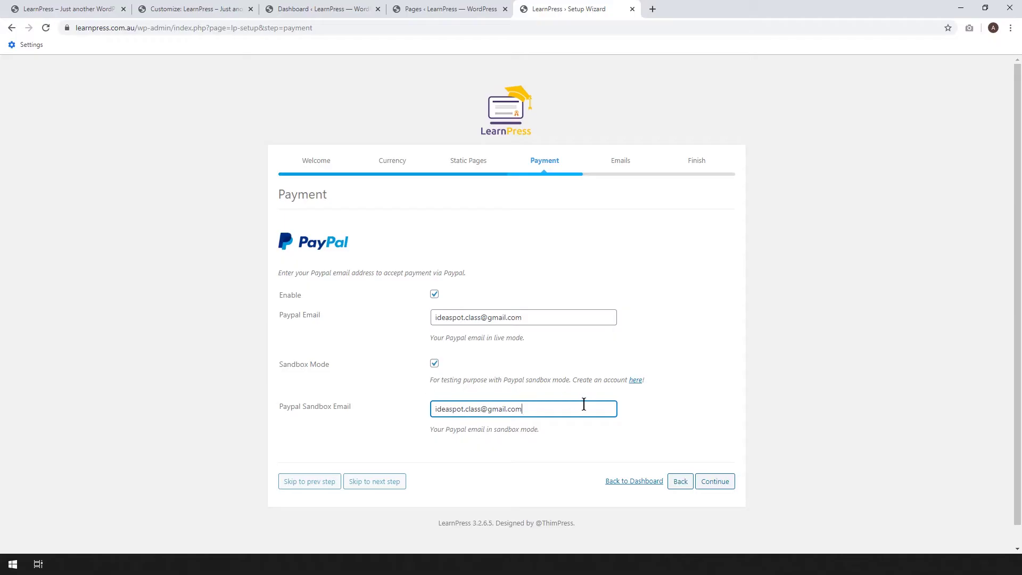
click(715, 487)
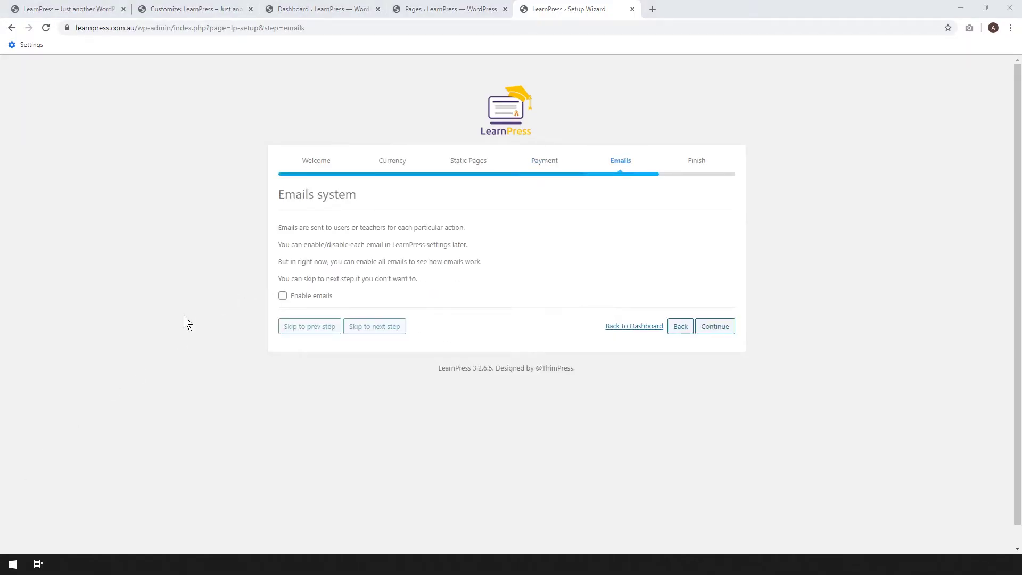
click(282, 295)
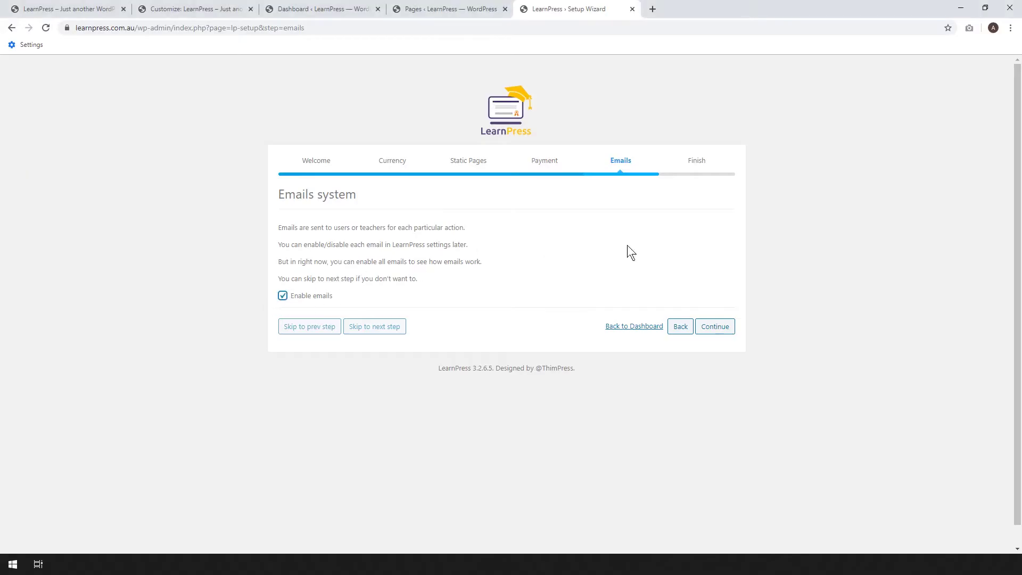
click(714, 327)
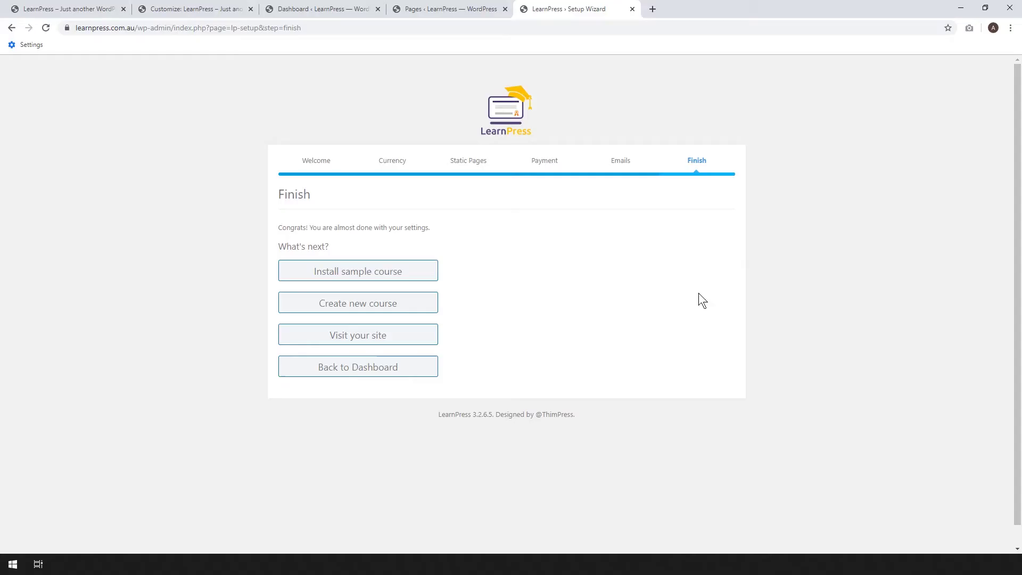
Step: Start a new course, dismiss the newsletter notice and create the missing Profile and Checkout pages
click(337, 308)
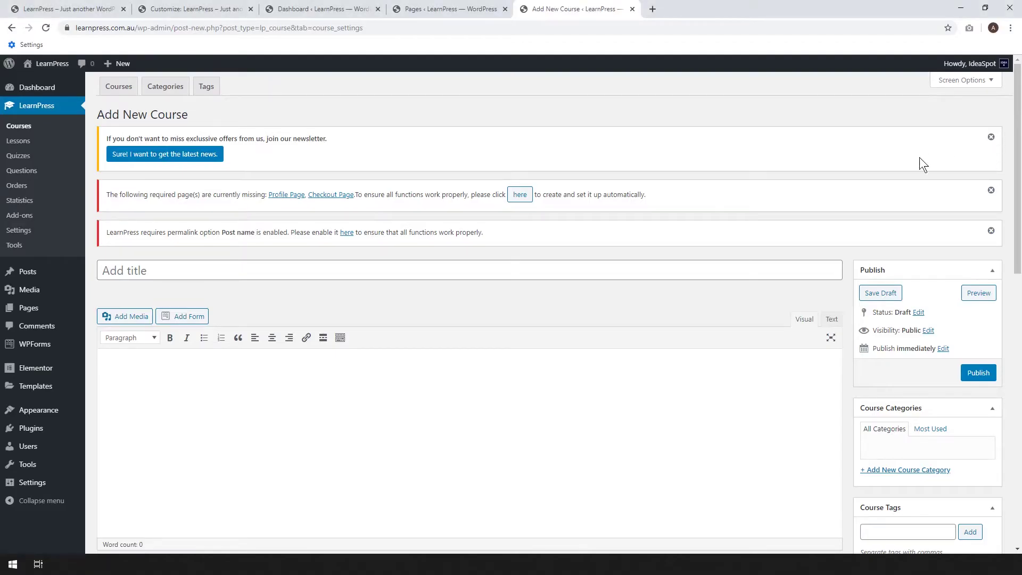
click(991, 138)
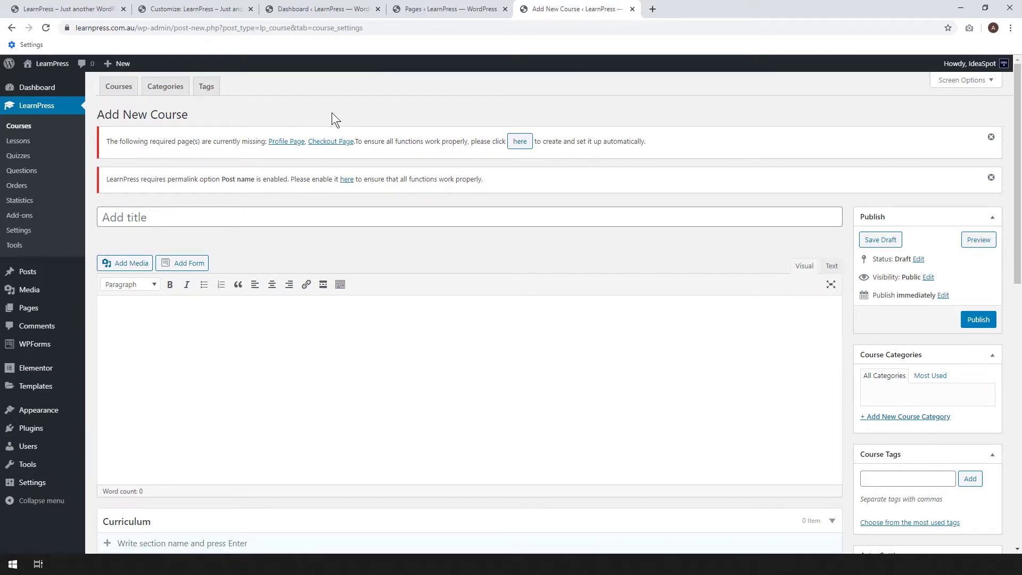
click(516, 141)
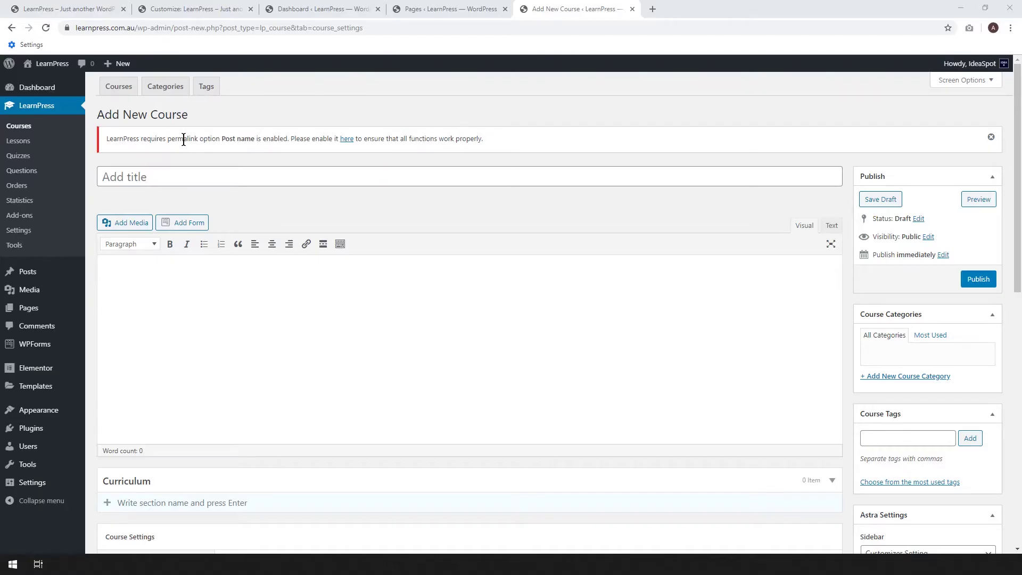
Step: Save the permalink setting as Post name in a separate tab, then close that tab
right_click(347, 140)
click(372, 148)
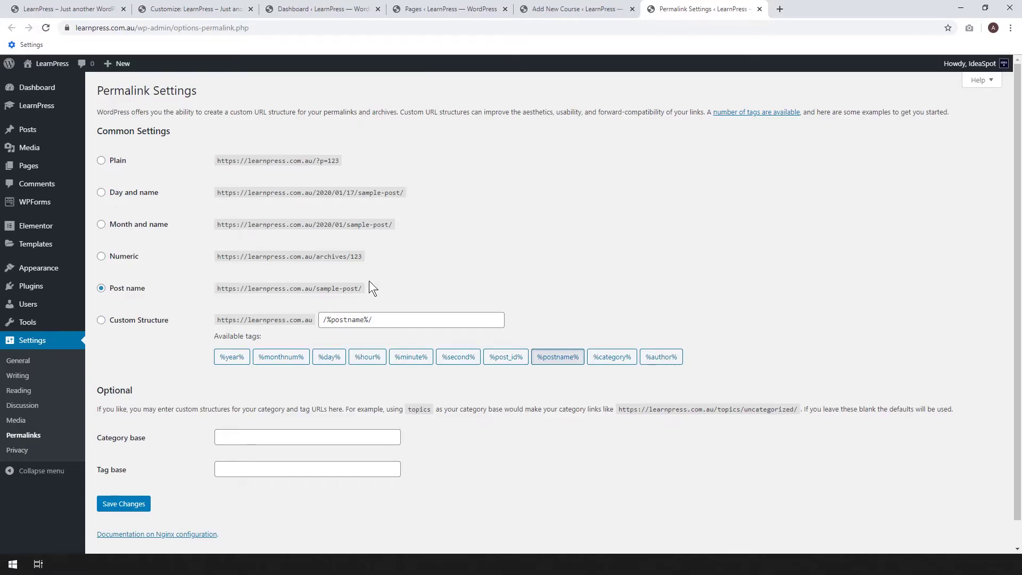
click(128, 503)
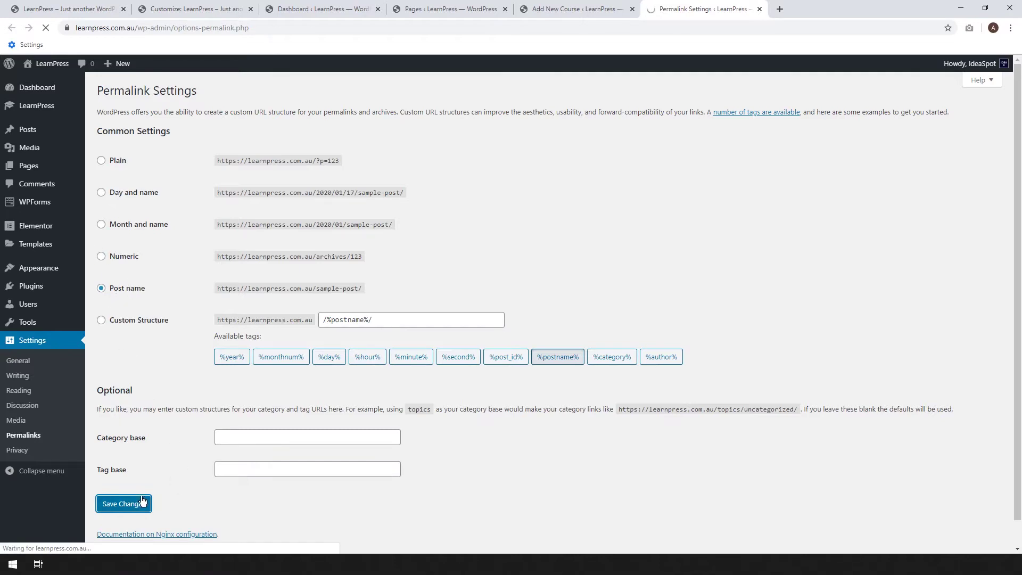
key(ctrl+w)
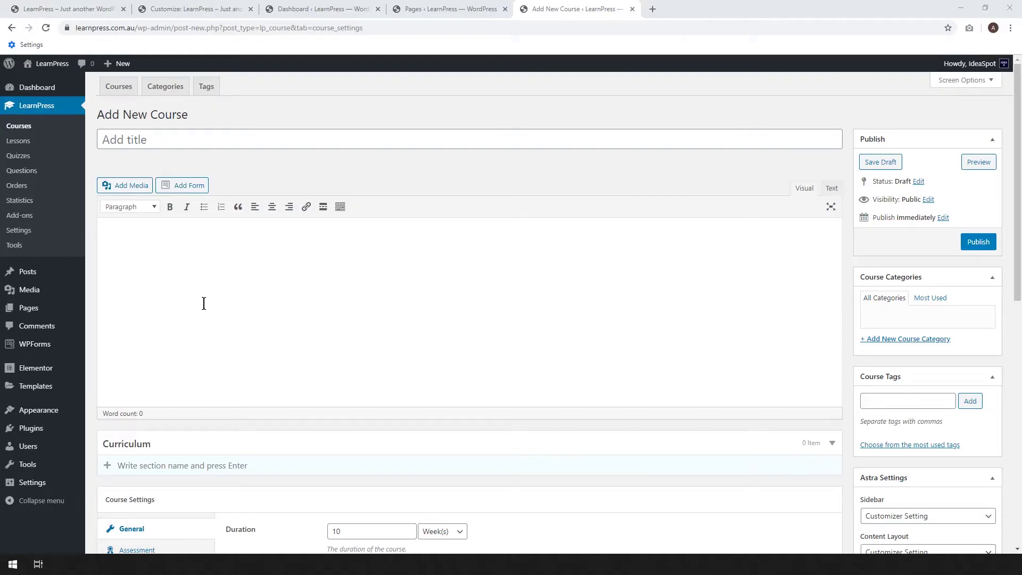
Step: Title the course 'WordPress Course' and paste a lorem ipsum description
click(182, 144)
text(Word)
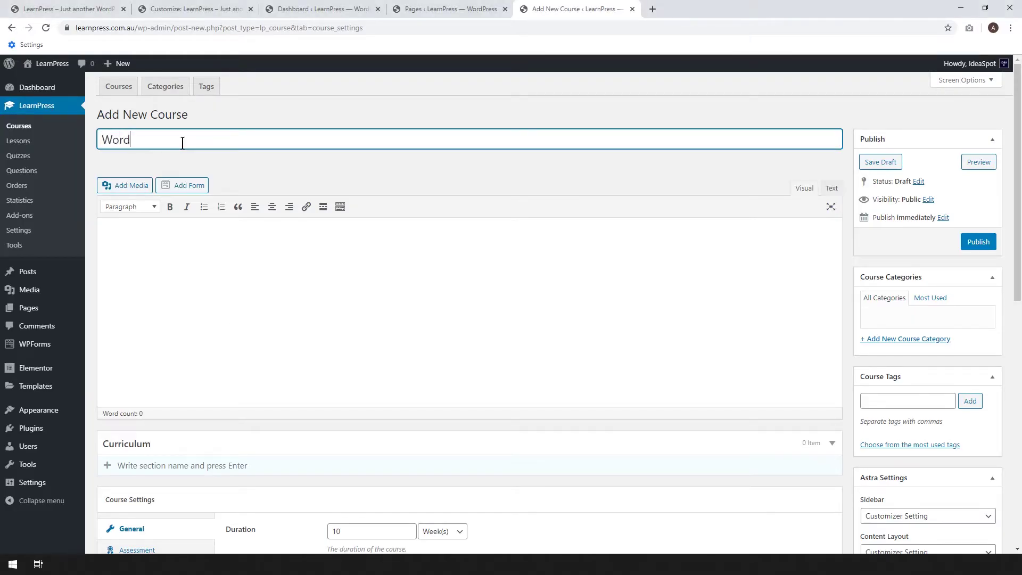
text(Press Course)
click(169, 274)
text(Dapibus ultrices in iaculis nunc sed augue lacus viverra. Scelerisque varius morbi enim nunc faucibus a pellentesque. Tincidunt augue interdum velit euismod in pellentesque massa placerat. Suspendisse interdum consectetur libero id faucibus nisl tincidunt eget. Proin nibh nisl condimentum id venenatis a condimentum. Auctor urna nunc id cursus metus aliquam. Pretium aenean pharetra magna ac. Nunc eget lorem dolor sed viverra ipsum nunc aliquet bibendum. Diam ut venenatis tellus in metus vulputate. Blandit volutpat maecenas volutpat blandit. Tellus at urna condimentum mattis pellentesque id nibh tortor. Maecenas volutpat blandit aliquam etiam erat velit scelerisque. Sed nisi lacus sed viverra tellus in. Lobortis elementum nibh tellus molestie nunc non blandit massa enim. Velit euismod in pellentesque massa placerat. Adipiscing elit pellentesque habitant morbi tristique senectus et. Tincidunt augue interdum velit euismod. Massa tincidunt nunc pulvinar sapien et ligula ullamcorper.)
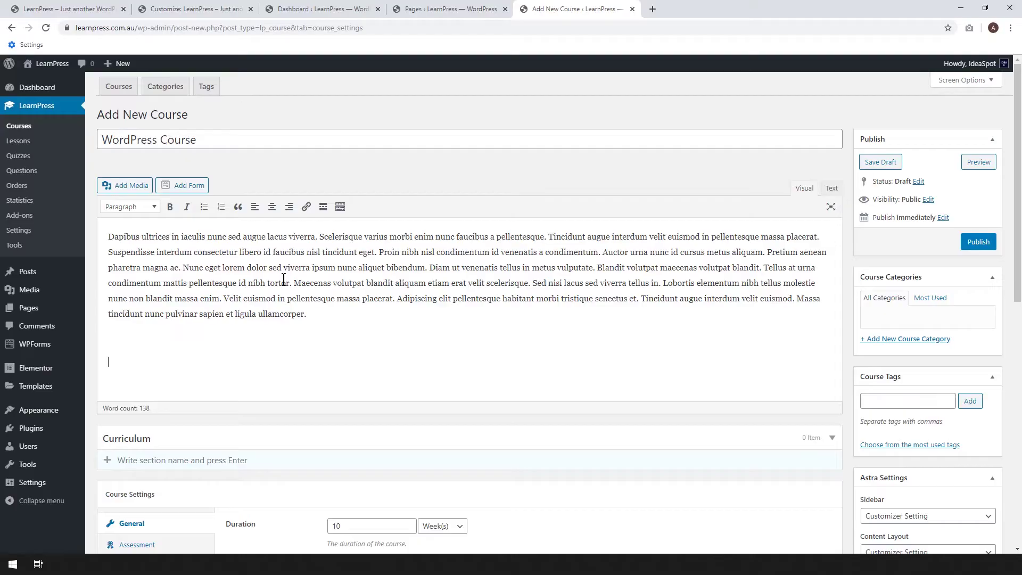
Step: Insert hero-free-img.jpg, the man in a suit, below the description and publish
click(125, 186)
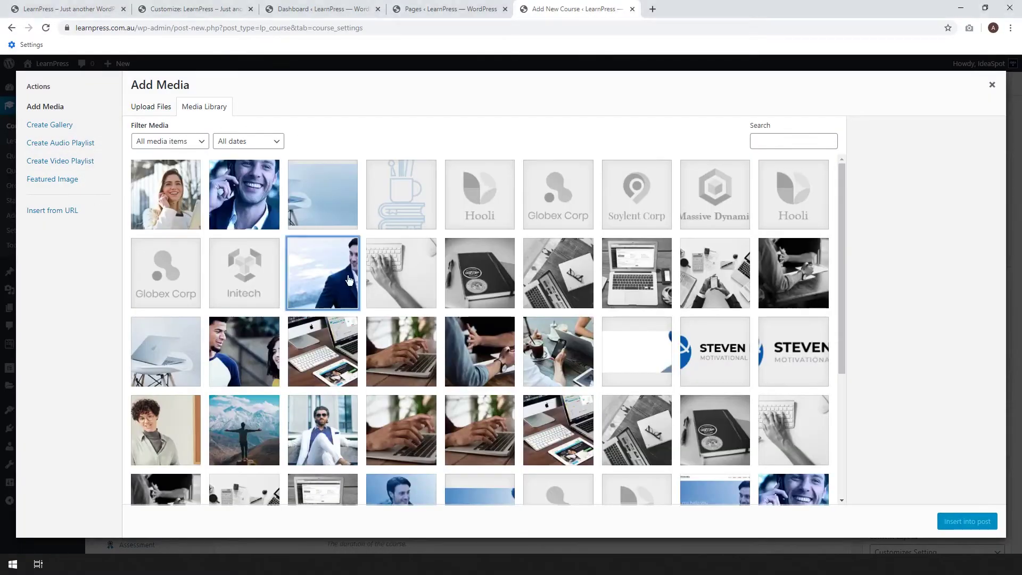
click(349, 280)
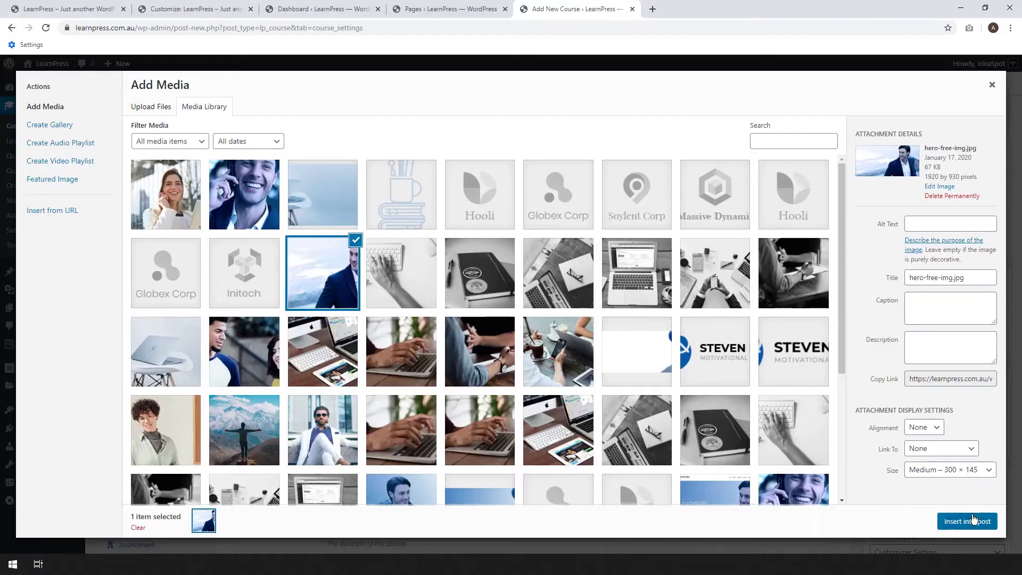
click(971, 520)
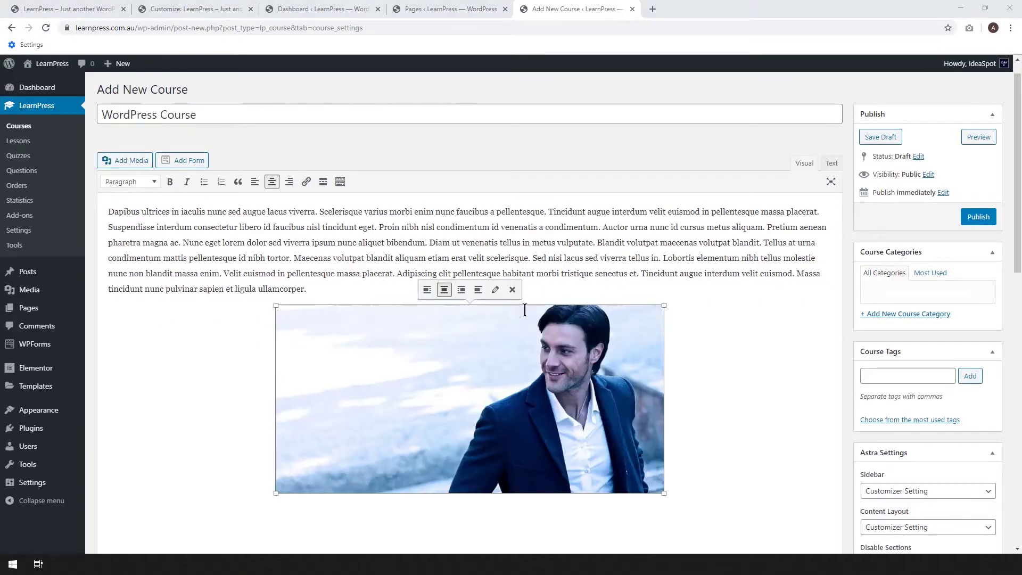
click(978, 217)
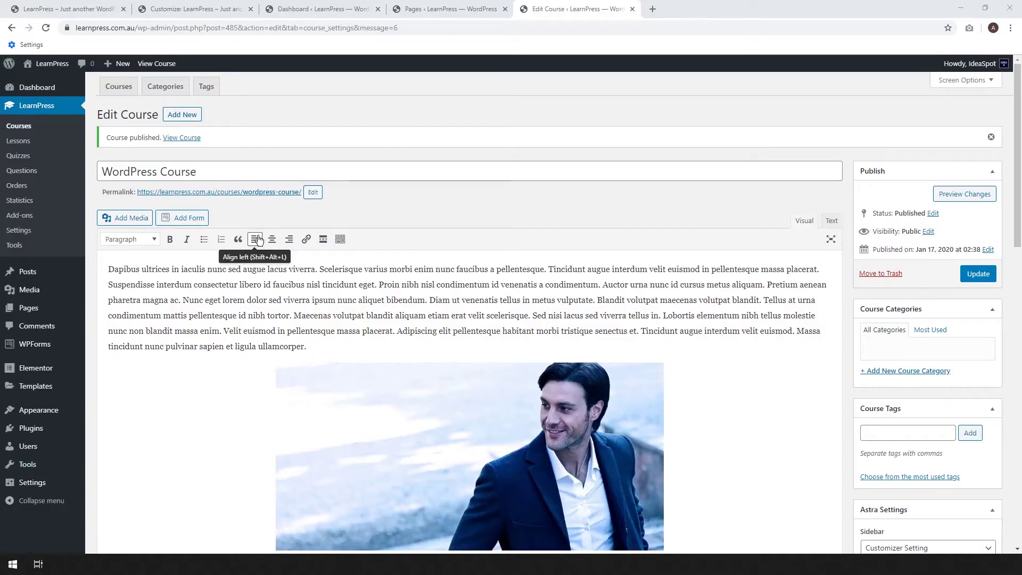
Step: Open the live WordPress Course page in a new tab, scroll through it, then return to the editor
right_click(180, 140)
click(213, 148)
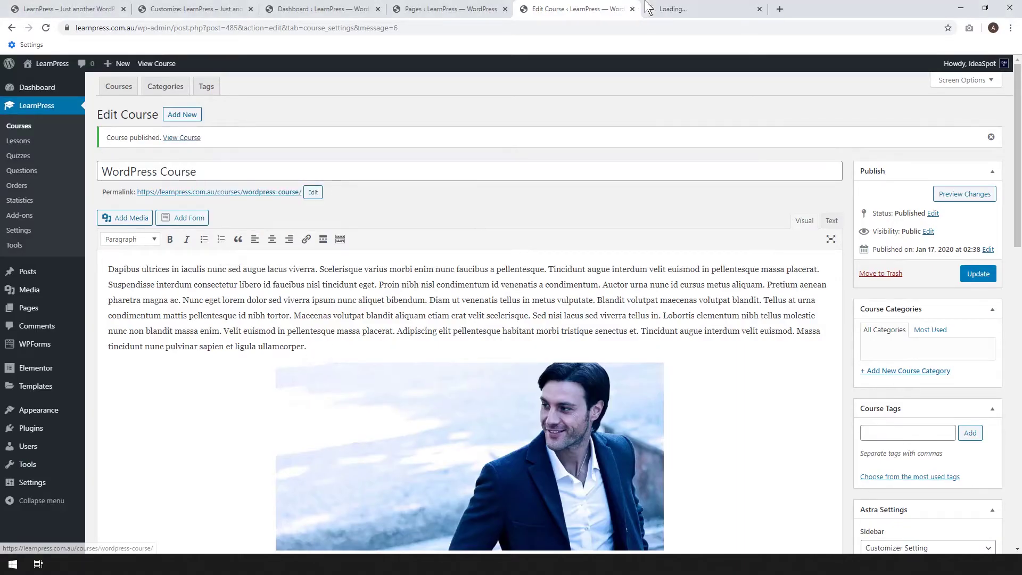
key(ctrl+Tab)
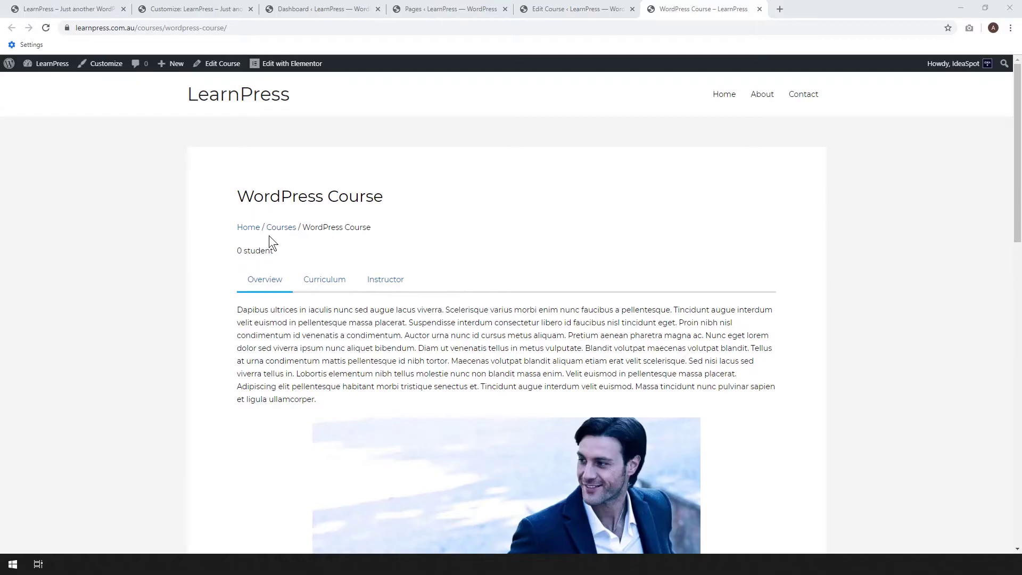
scroll(301, 266, down, 9)
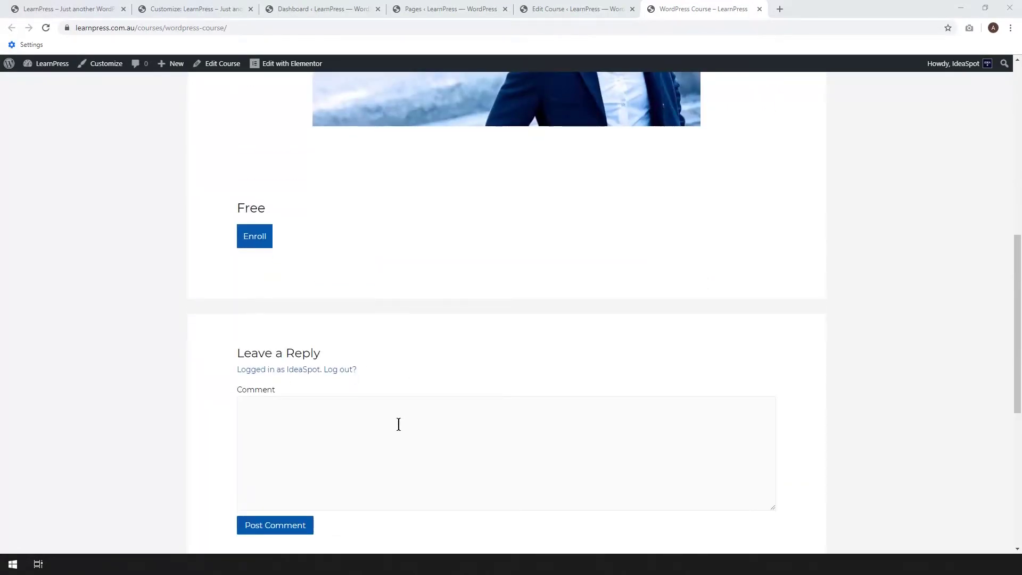
scroll(385, 418, up, 4)
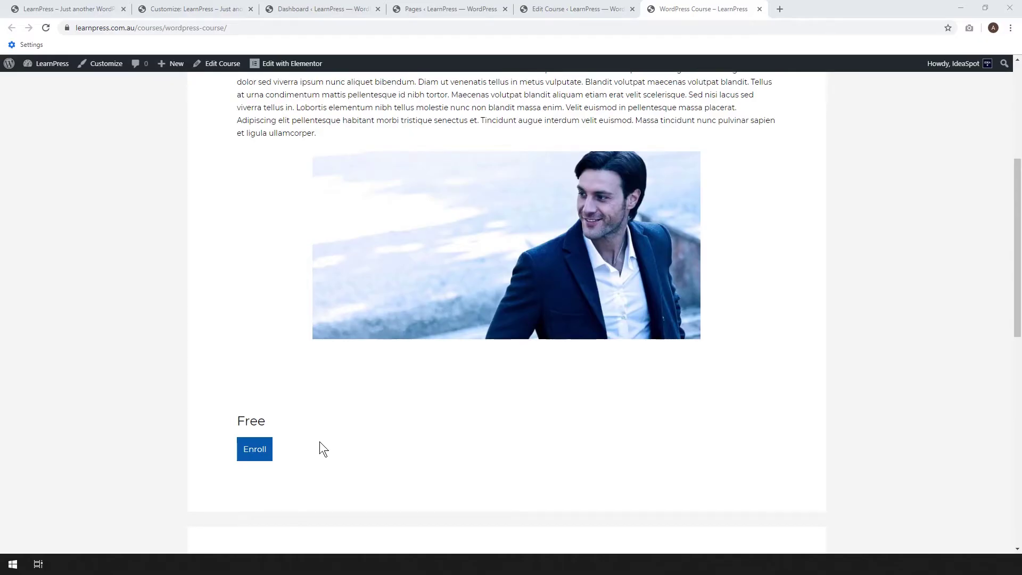
scroll(322, 449, up, 2)
scroll(321, 449, down, 2)
key(ctrl+shift+Tab)
Step: Uncheck Allow comments in the course's Discussion box
scroll(539, 374, down, 4)
scroll(511, 379, down, 11)
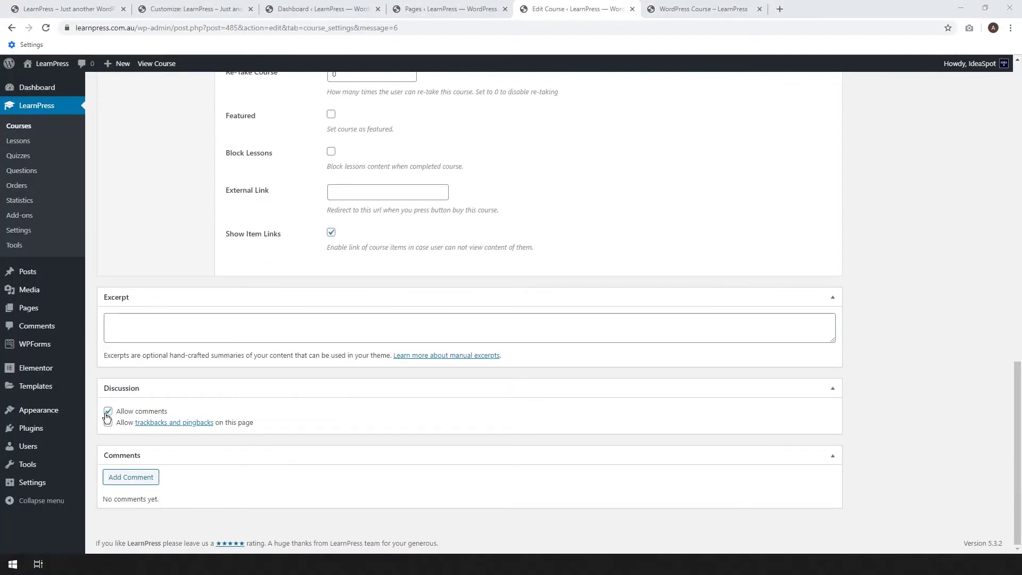
click(108, 411)
key(Home)
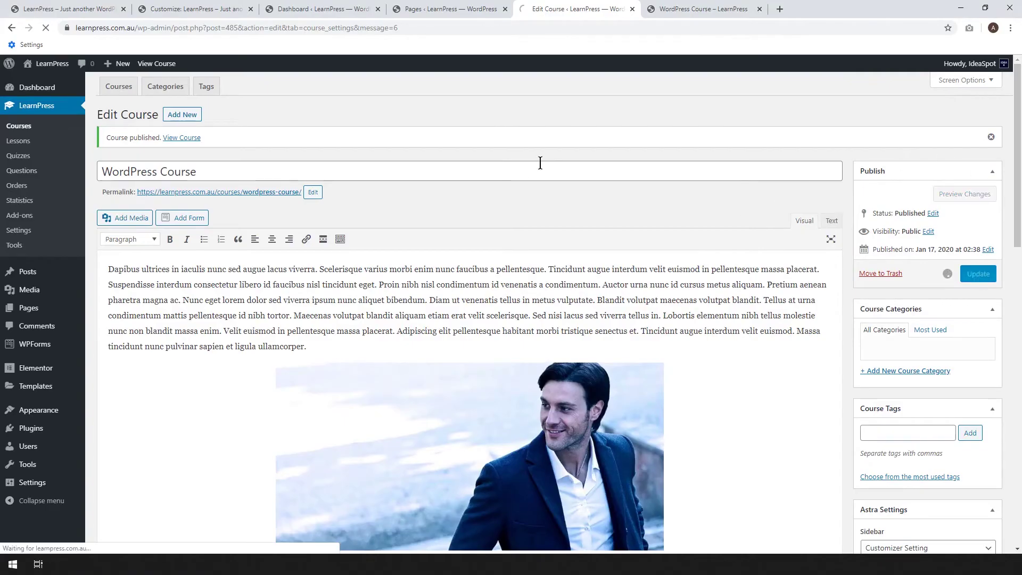
Step: Check the live course page for the removed reply form, then view its Curriculum and Instructor tabs
key(ctrl+Tab)
scroll(680, 305, down, 4)
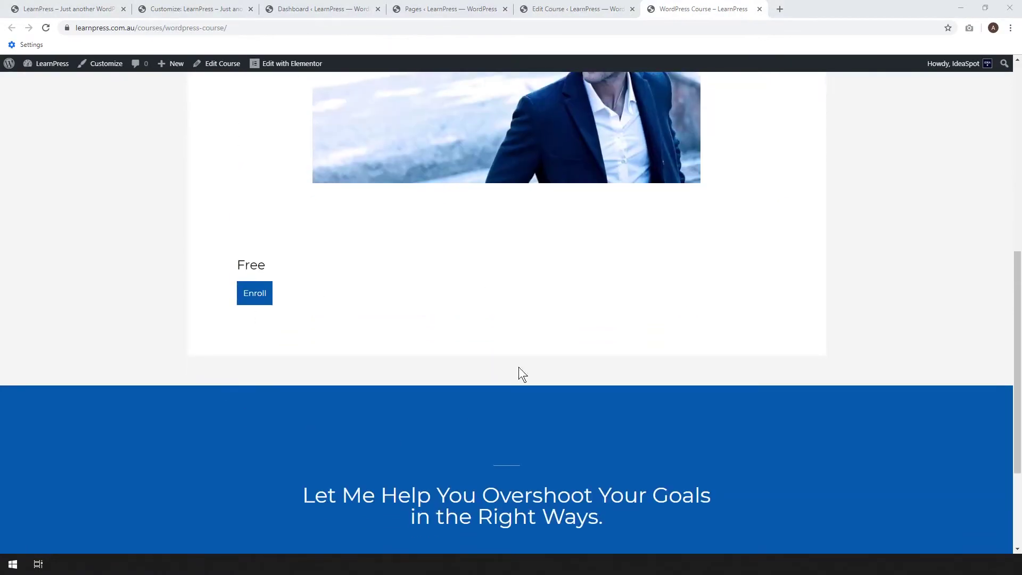
key(Home)
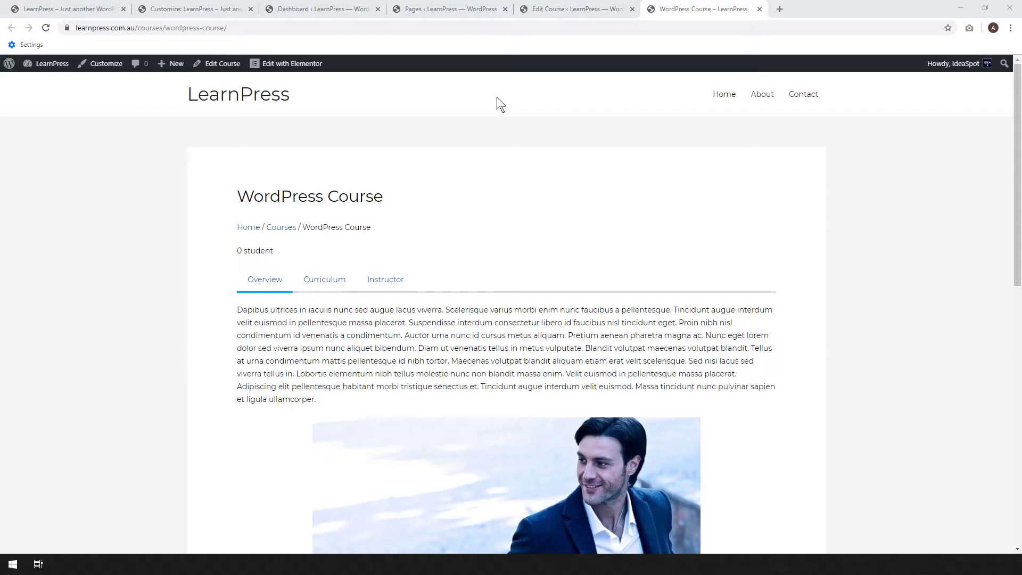
scroll(767, 328, down, 7)
scroll(573, 454, up, 5)
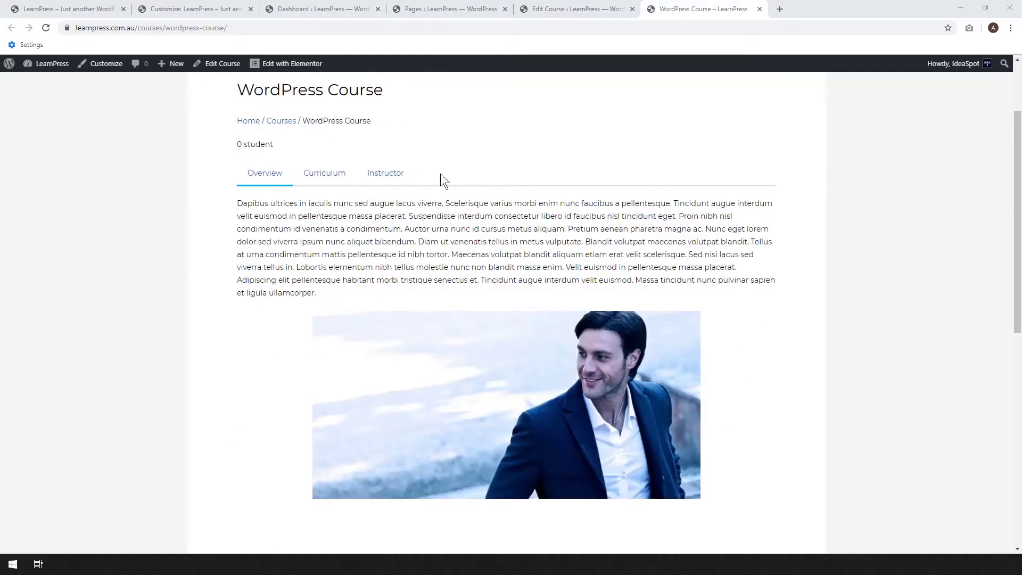
scroll(577, 285, up, 2)
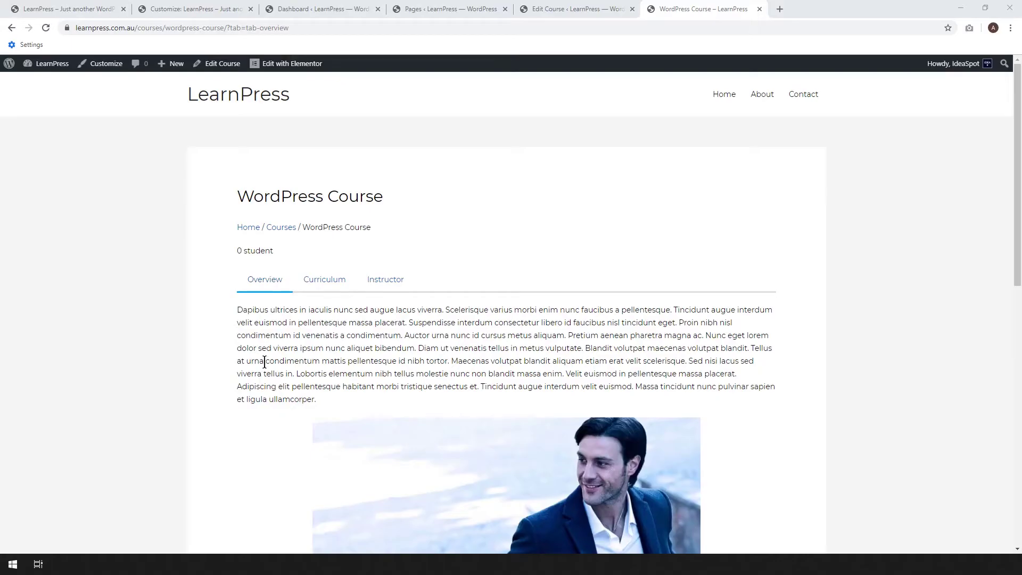
click(323, 279)
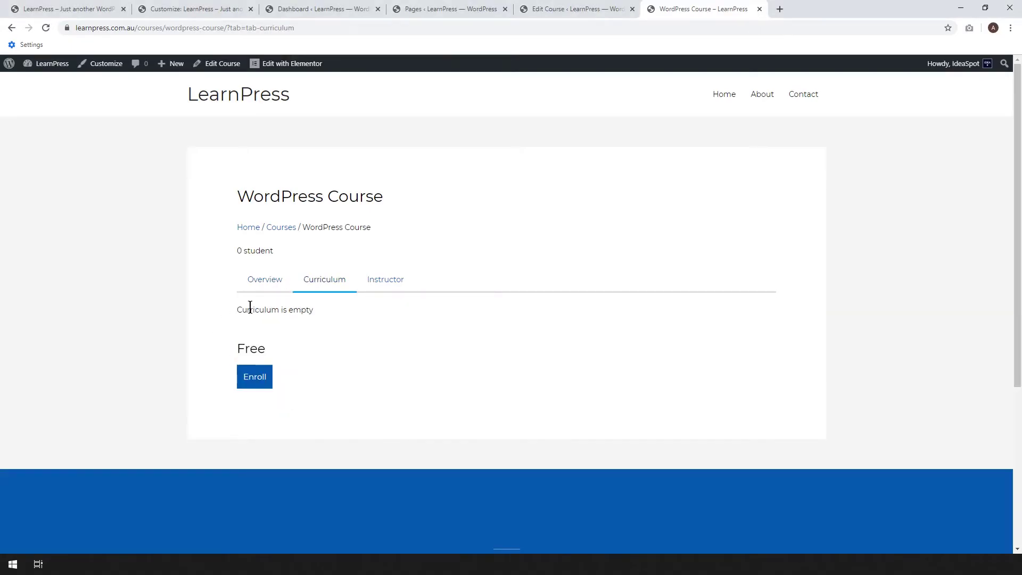
click(407, 285)
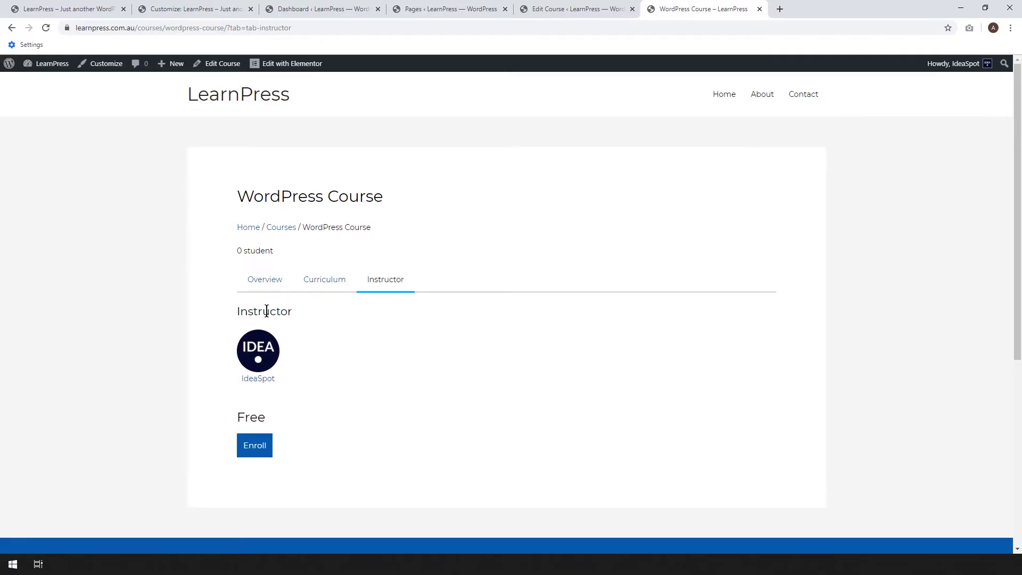
Step: Reopen the WordPress Course for editing and add Section 1 to its curriculum
key(ctrl+w)
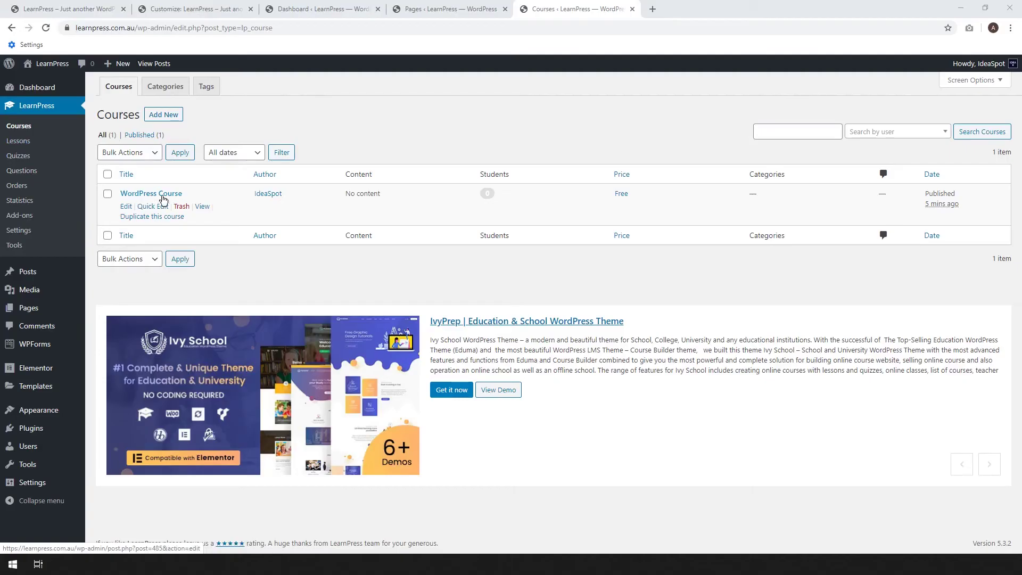
click(126, 207)
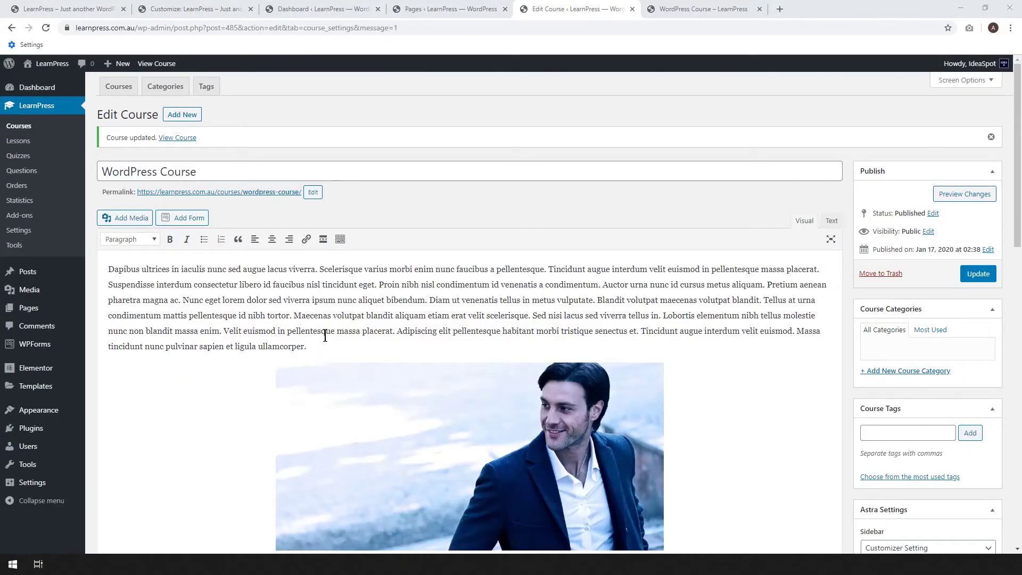
scroll(329, 315, down, 5)
scroll(328, 314, down, 2)
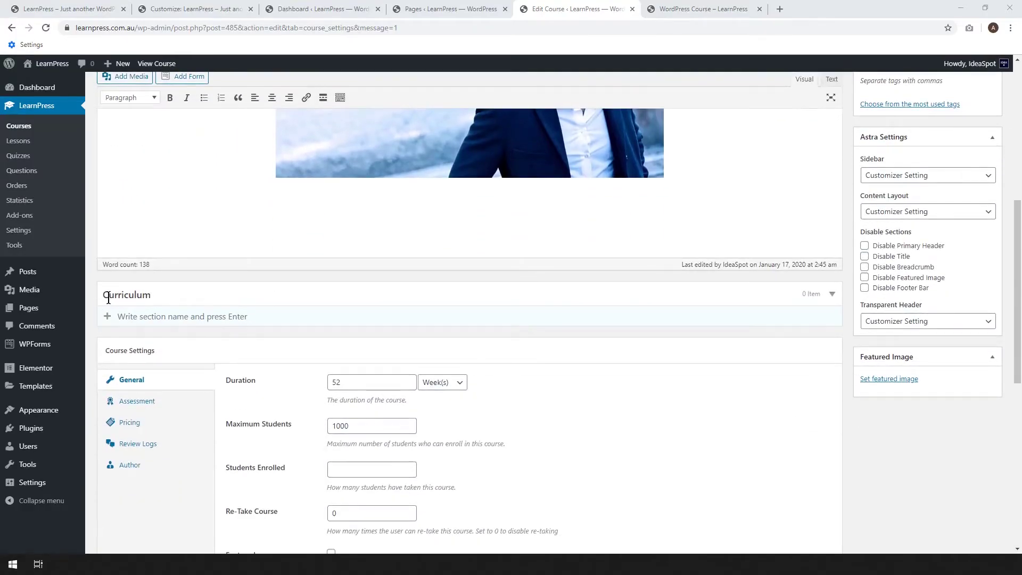
click(139, 318)
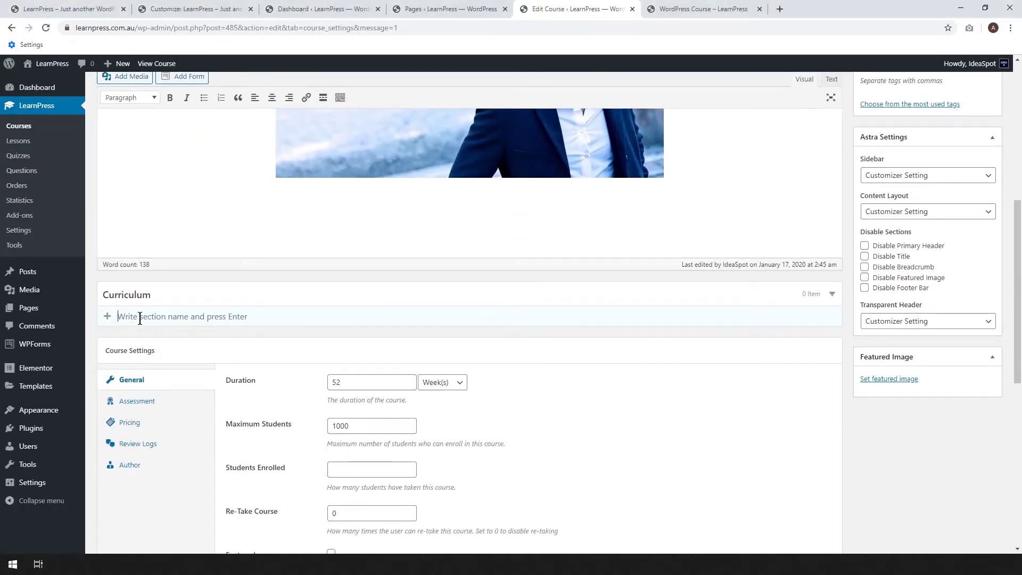
text(Section 1)
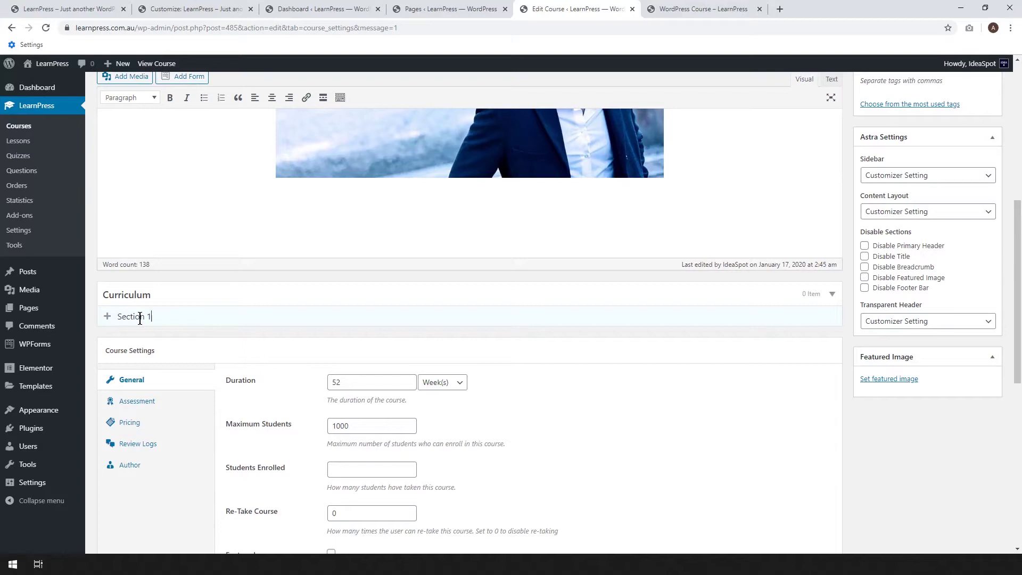
key(Return)
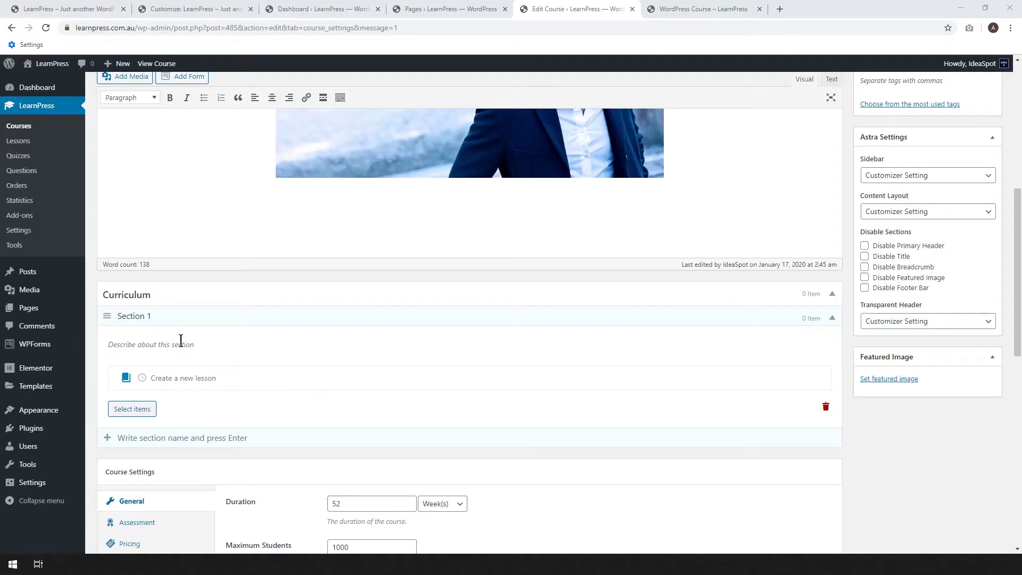
Step: Add Lesson 1 and Quiz 1 to Section 1
click(142, 379)
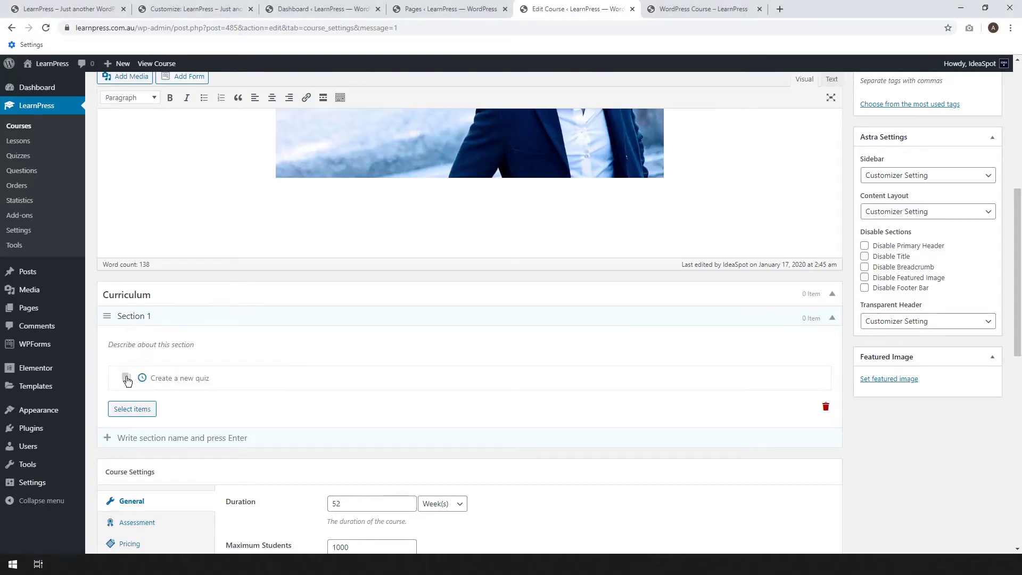
click(126, 378)
text(Lesson 1)
key(Return)
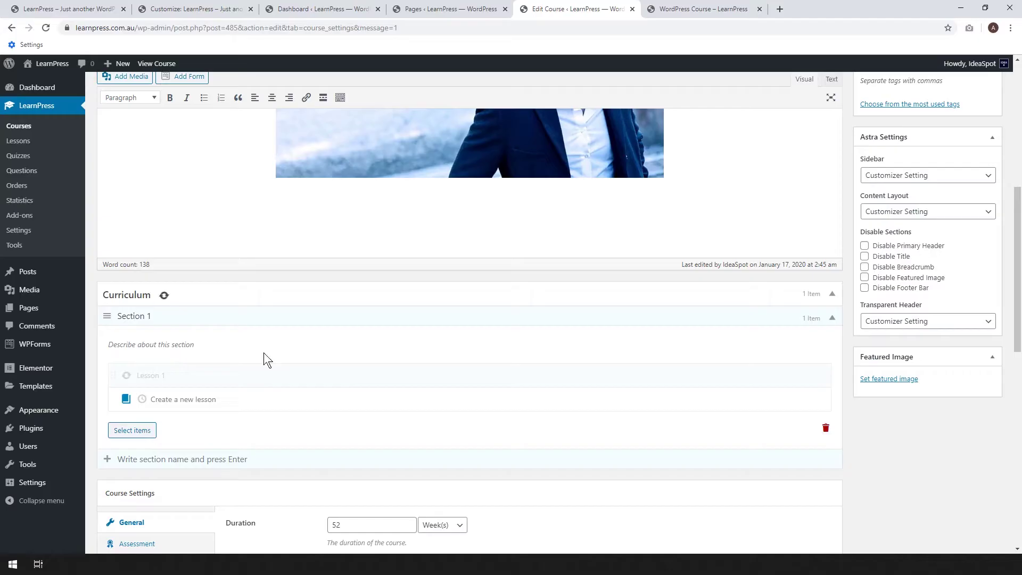
scroll(282, 356, down, 4)
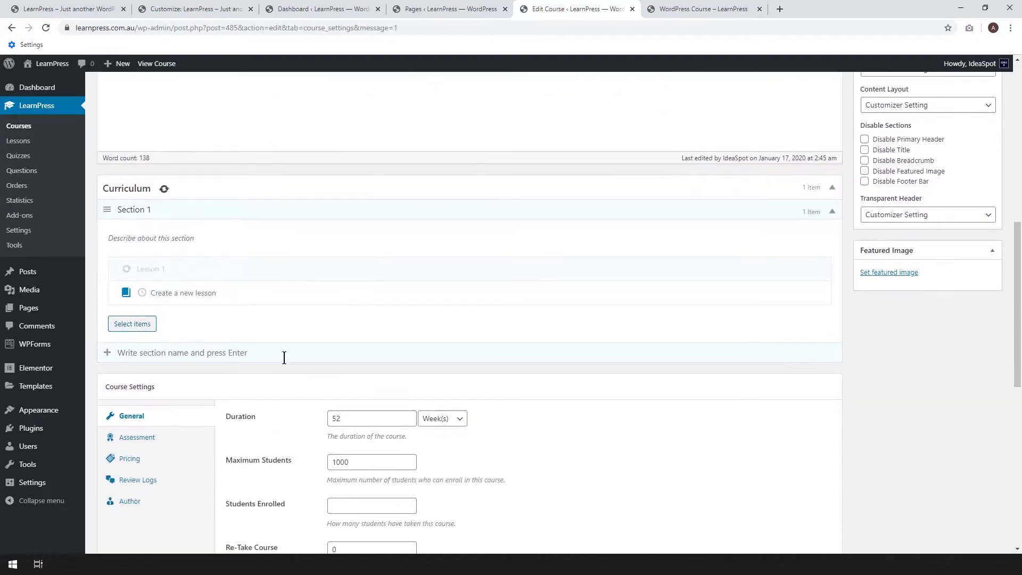
scroll(282, 330, down, 1)
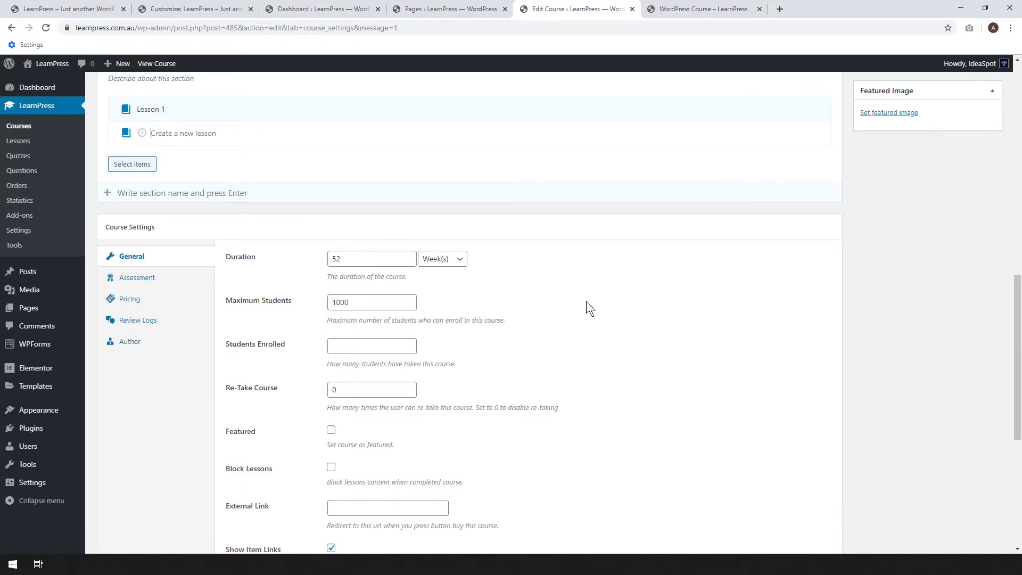
scroll(587, 303, down, 3)
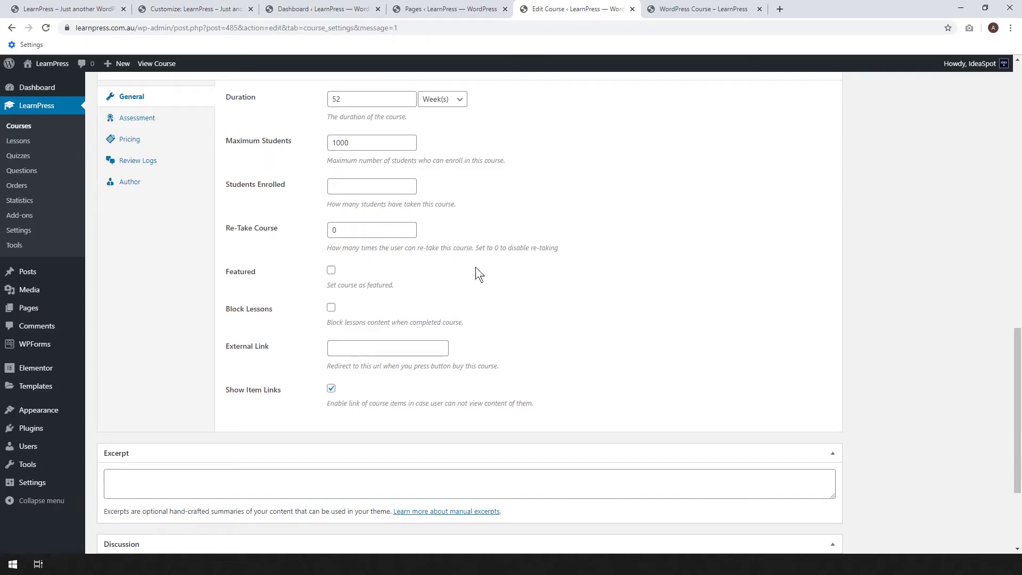
scroll(518, 369, up, 8)
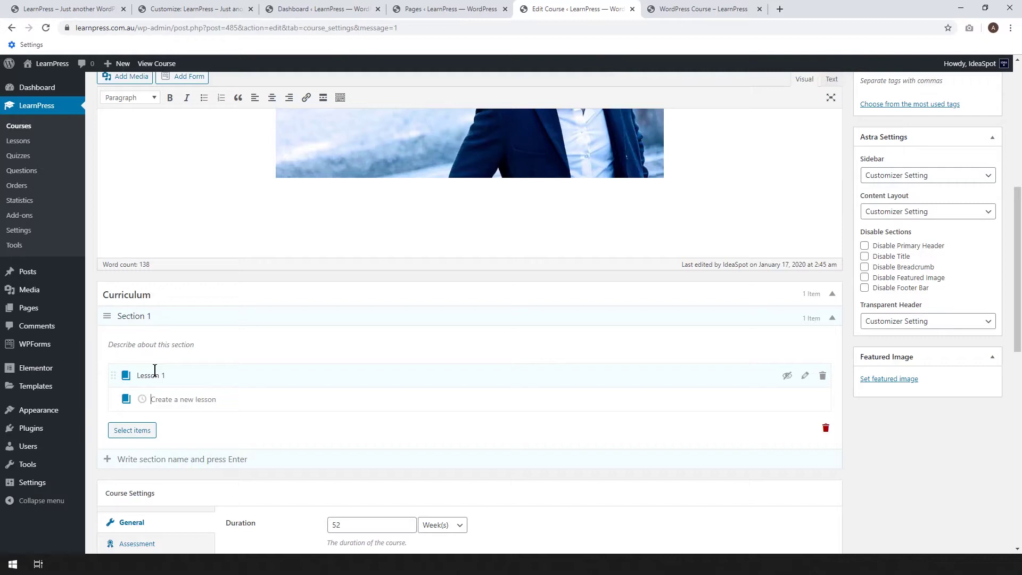
click(142, 398)
text(Quiz 1)
key(Return)
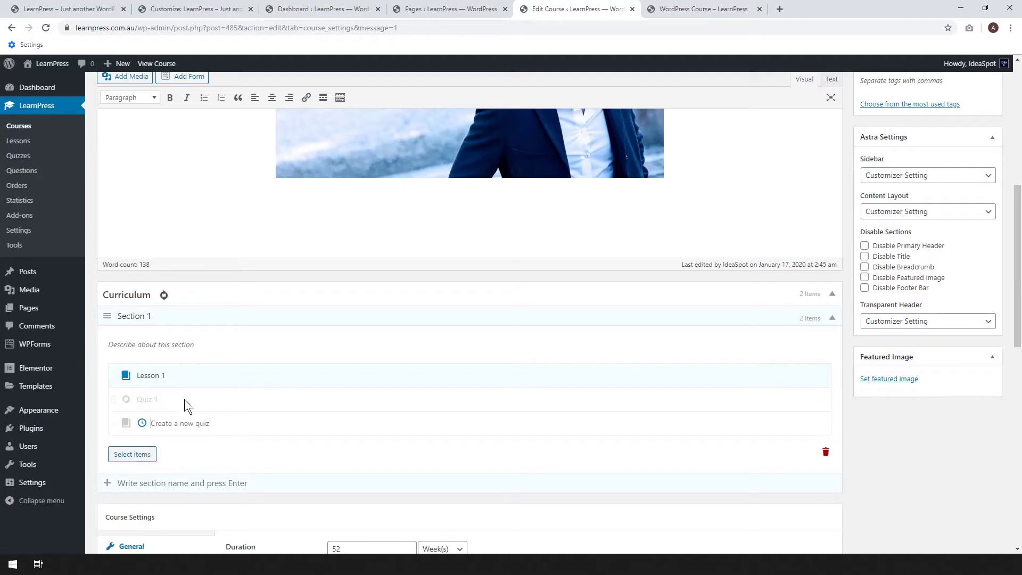
scroll(633, 385, up, 7)
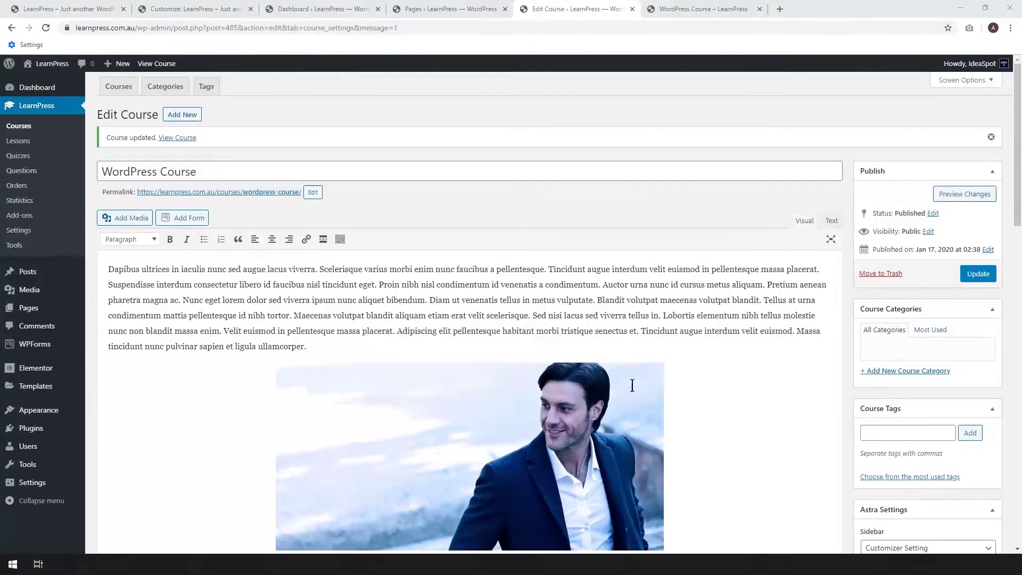
Step: Update WordPress Course and open its live course page in a new tab
click(978, 274)
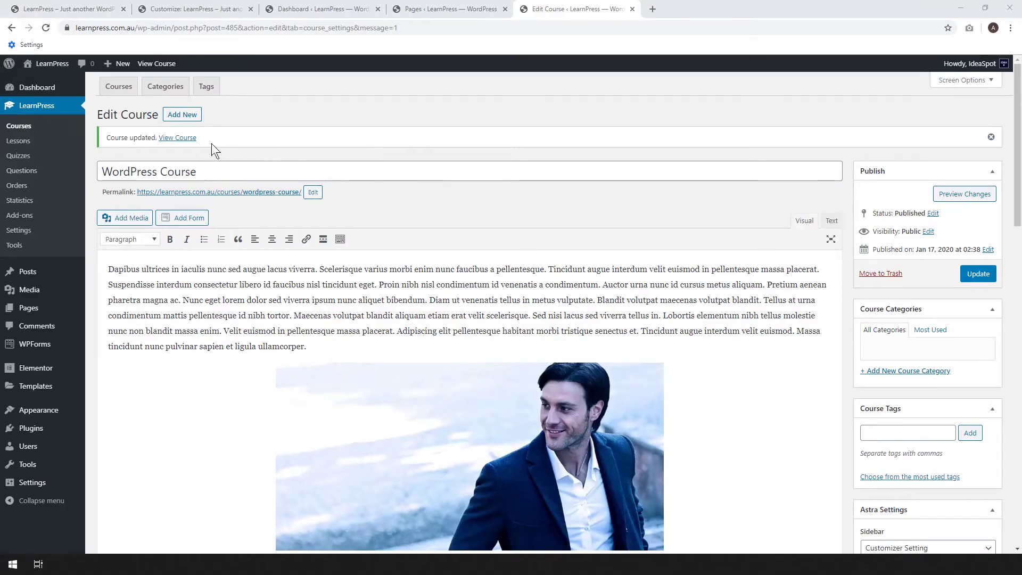
right_click(178, 137)
click(218, 145)
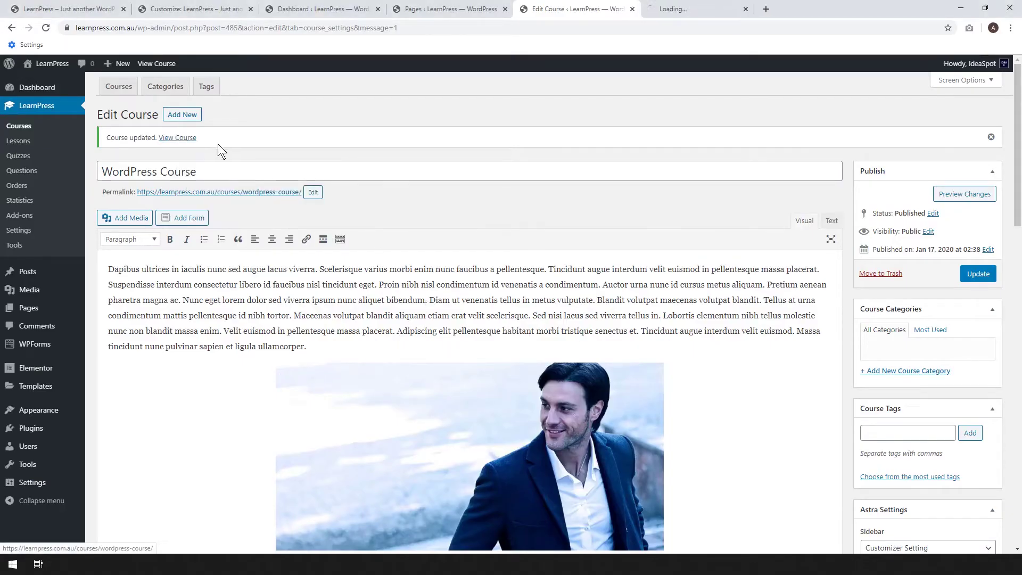
click(686, 9)
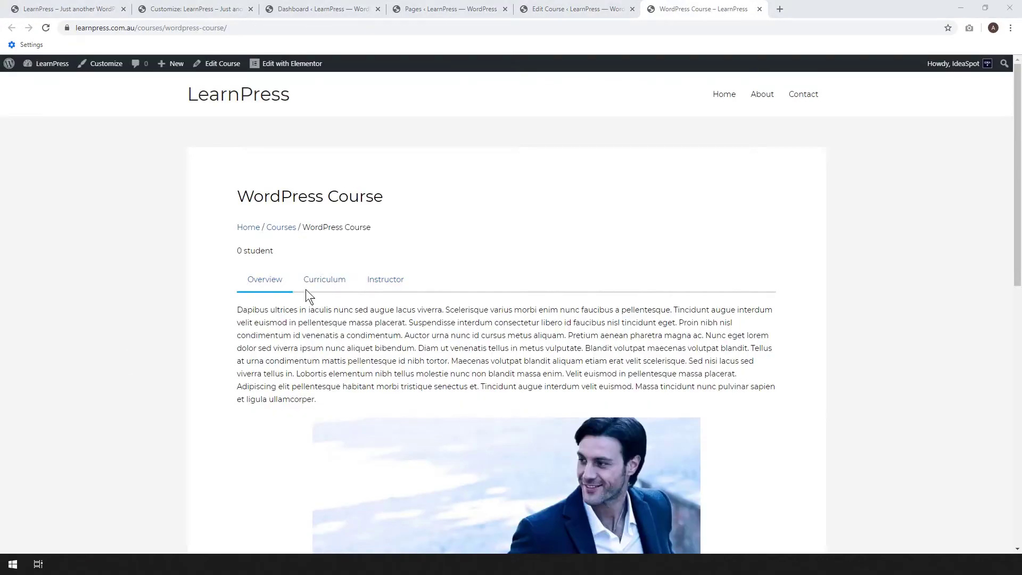
Step: Preview the course curriculum, then return to the admin LearnPress Lessons list
click(341, 282)
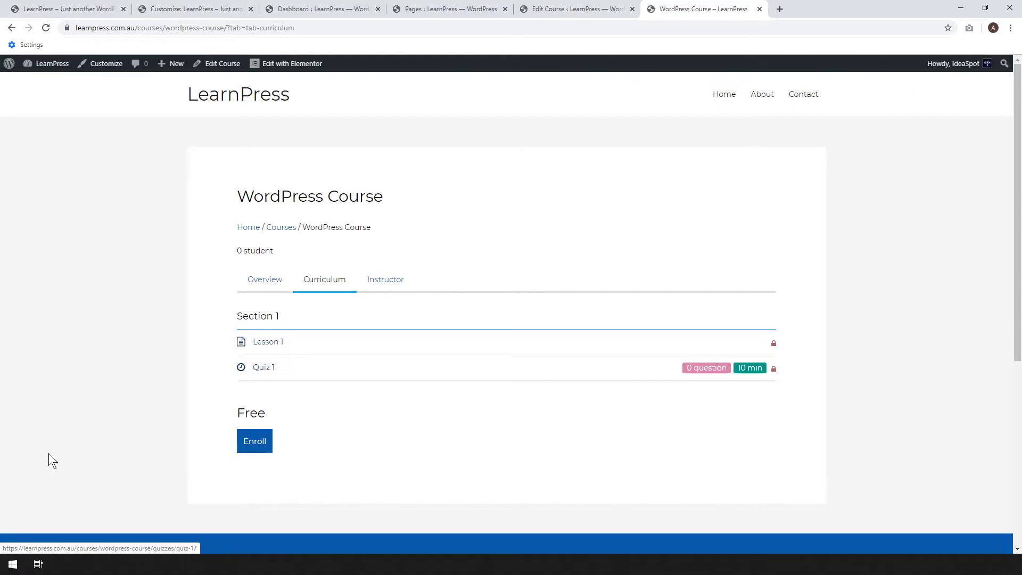
key(ctrl+shift+Tab)
click(18, 142)
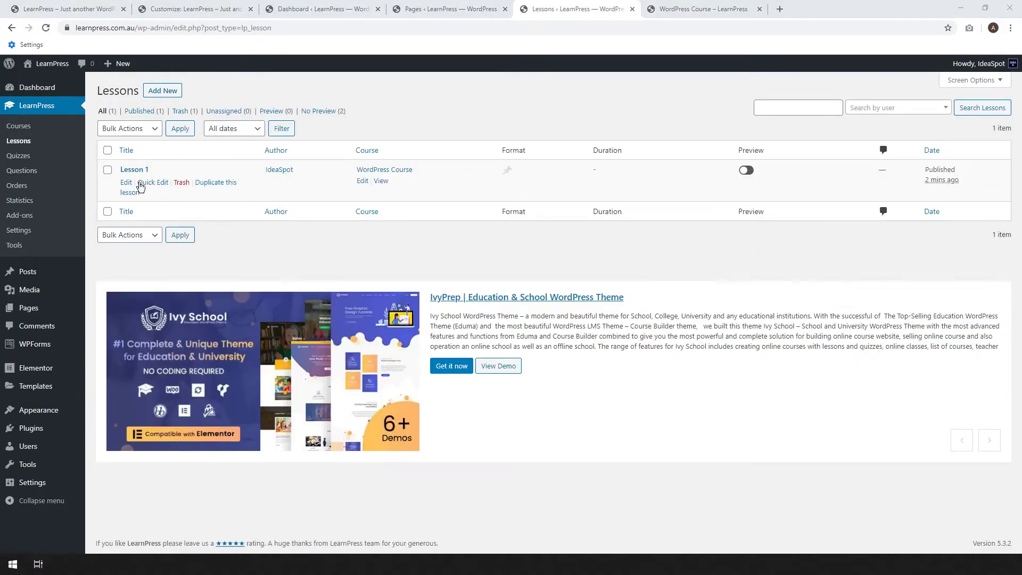
Step: Untick Allow comments on Lesson 1 and update the lesson
click(125, 183)
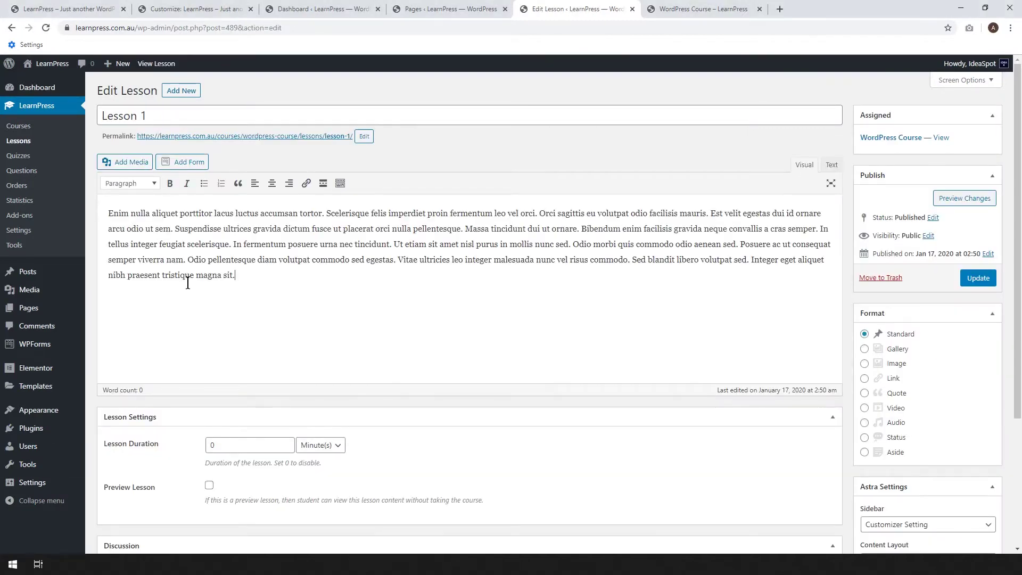
scroll(287, 290, down, 1)
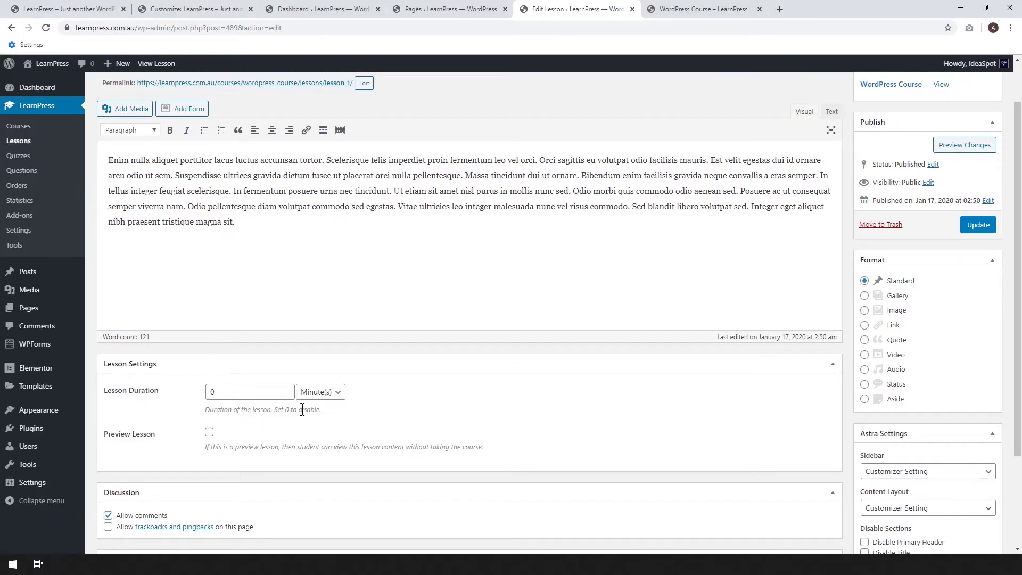
scroll(410, 359, down, 3)
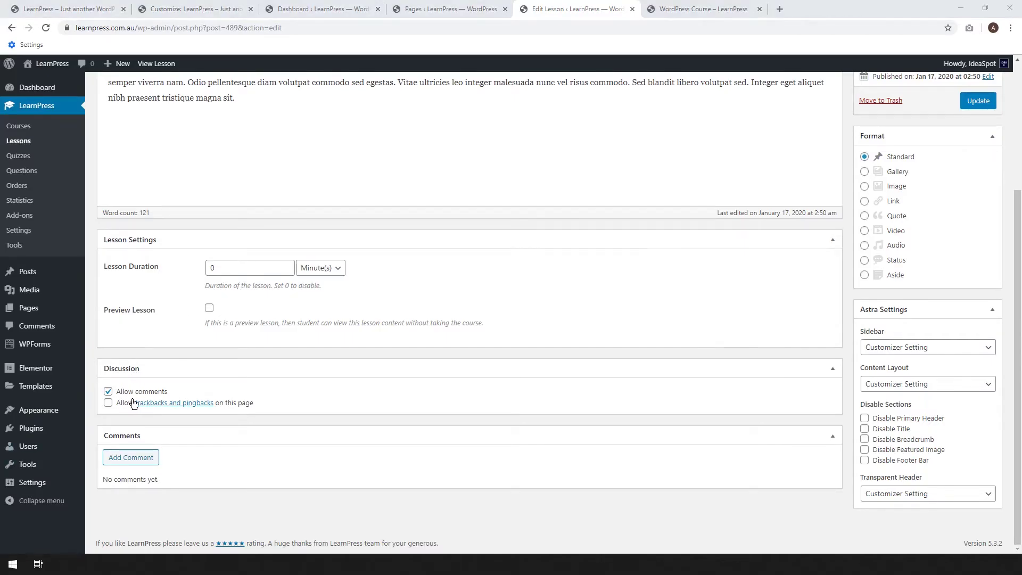
click(108, 392)
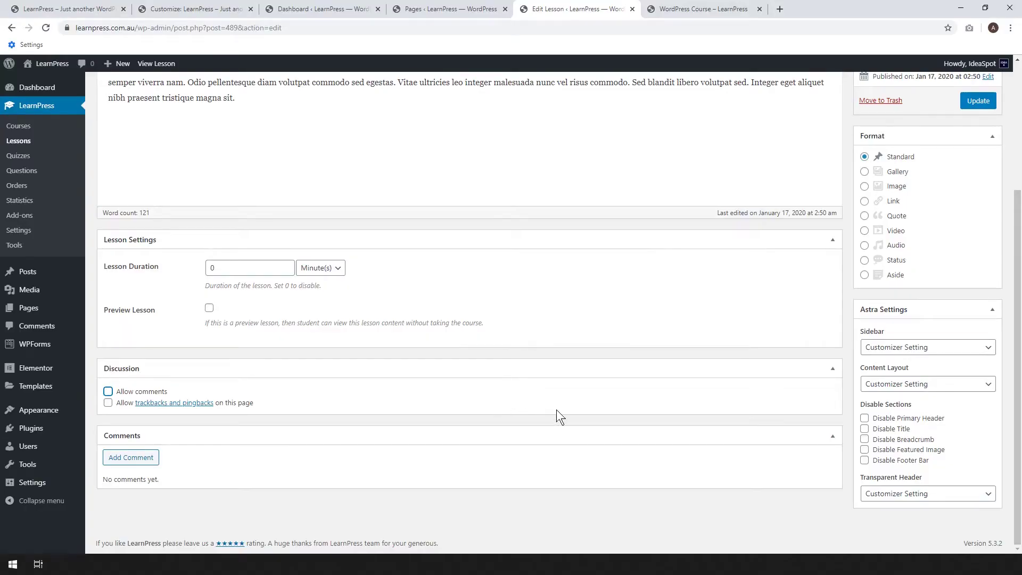
scroll(557, 410, up, 3)
click(978, 278)
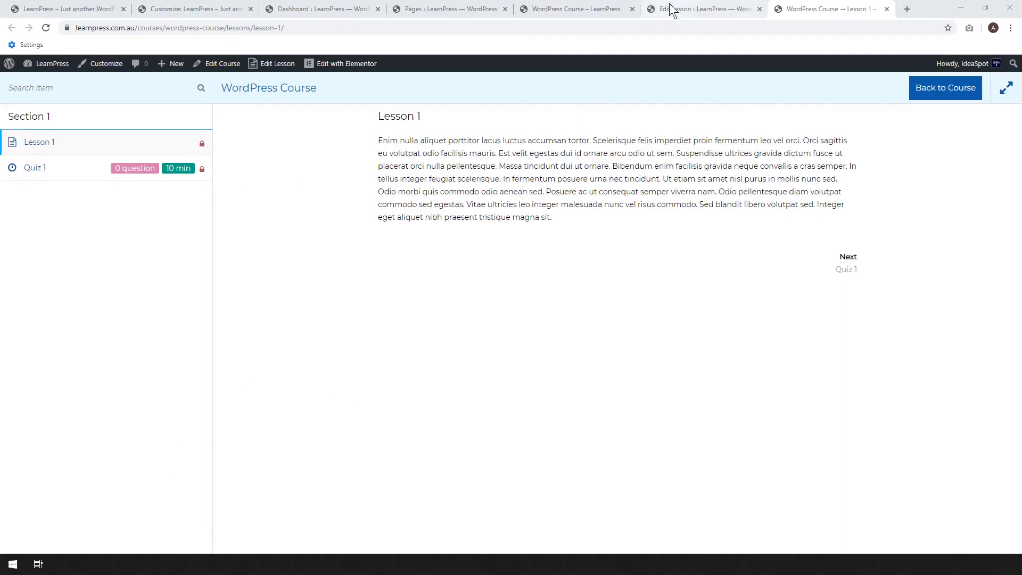
Step: Go back to the admin and open the LearnPress Quizzes list
click(546, 9)
click(447, 6)
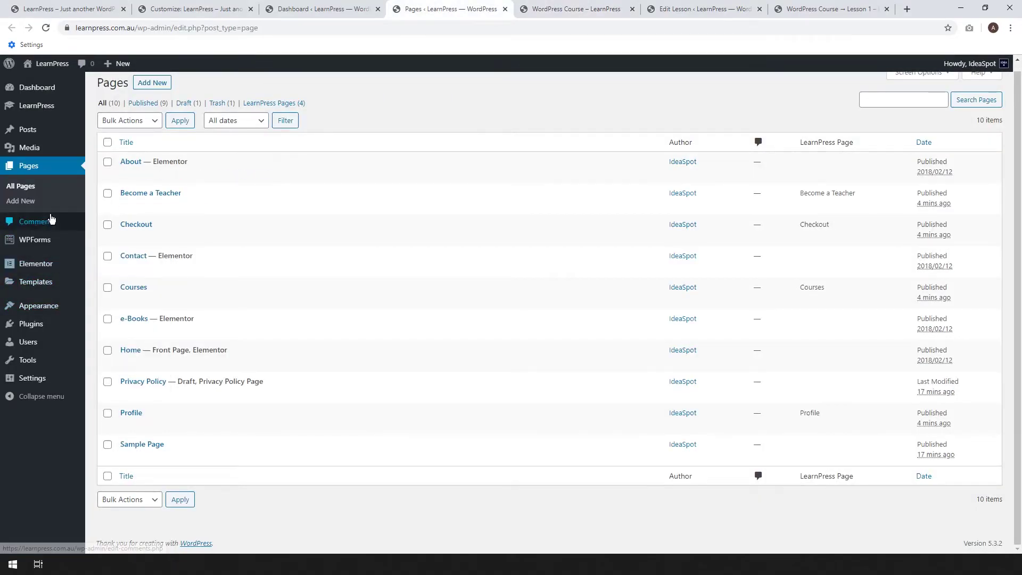
mouse_move(53, 106)
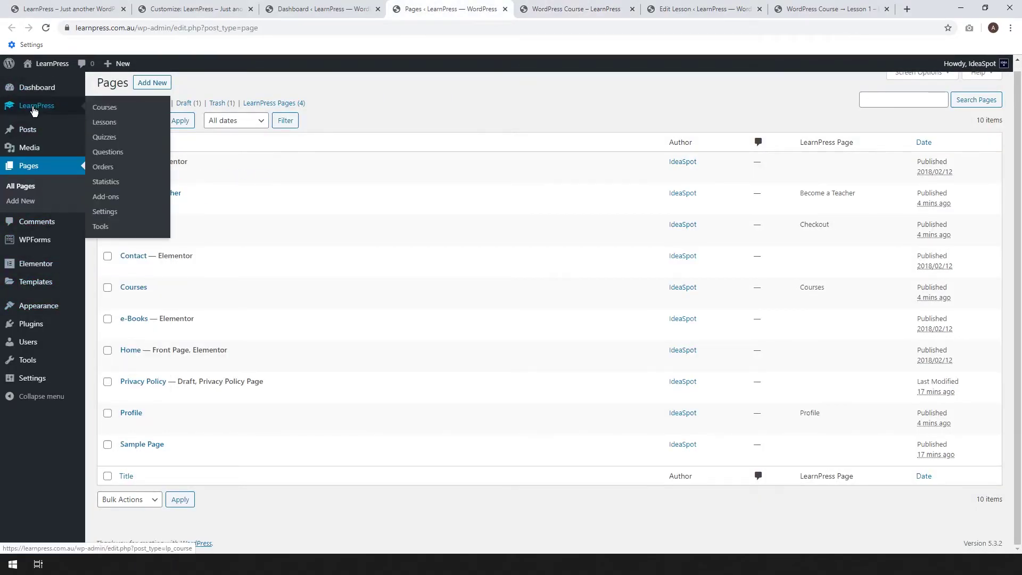
click(112, 137)
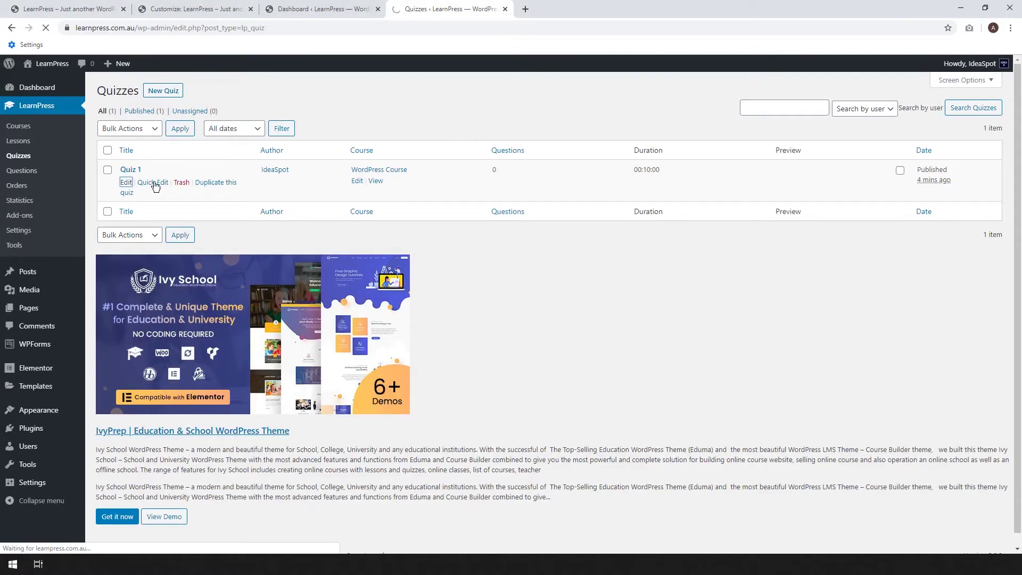
Step: Paste a 134-word lorem ipsum description into Quiz 1's editor
click(126, 183)
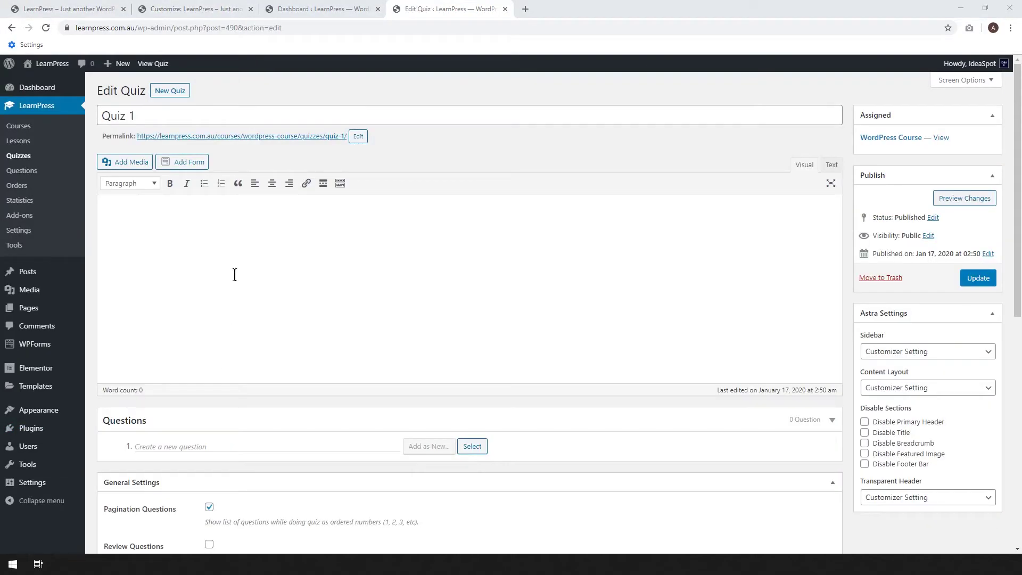
click(160, 216)
text(Sit amet mattis vulputate enim nulla aliquet porttitor. Mauris in aliquam sem fringilla ut morbi tincidunt augue interdum. Diam maecenas ultricies mi eget. Scelerisque eu ultrices vitae auctor eu augue. Pellentesque diam volutpat commodo sed egestas egestas fringilla. Leo vel fringilla est ullamcorper eget nulla facilisi etiam dignissim. Amet mauris commodo quis imperdiet. Enim ut sem viverra aliquet eget sit. Sem et tortor consequat id porta. Risus ultricies tristique nulla aliquet enim tortor at auctor urna. Venenatis cras sed felis eget velit. Mauris ultrices eros in cursus turpis massa. Metus dictum at tempor commodo ullamcorper a lacus. Tempor commodo ullamcorper a lacus vestibulum sed arcu. Semper viverra nam libero justo laoreet sit amet. Orci phasellus egestas tellus rutrum tellus. Suspendisse ultrices gravida dictum fusce ut placerat orci nulla pellentesque. Et odio pellentesque diam volutpat.)
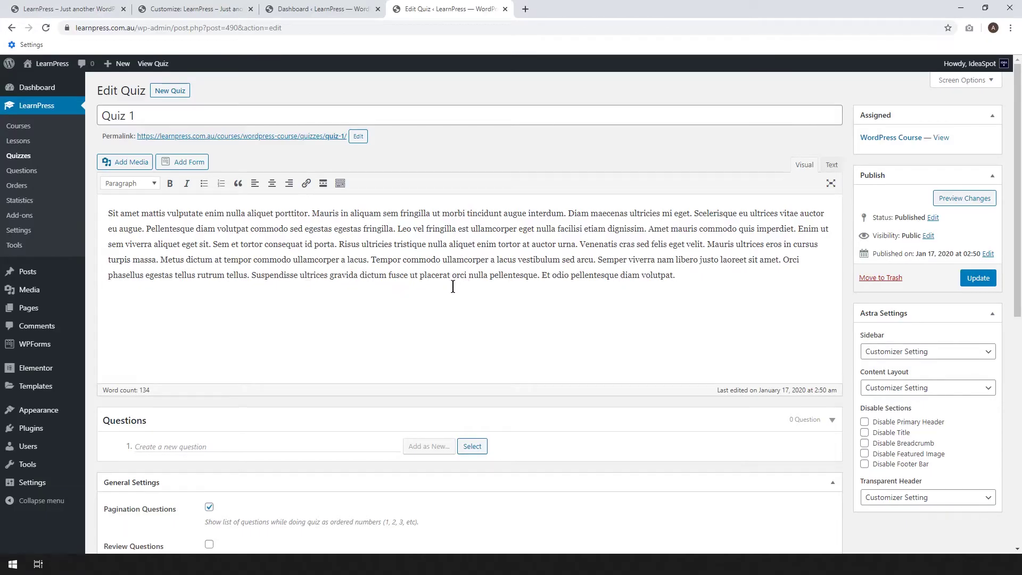
scroll(193, 392, down, 1)
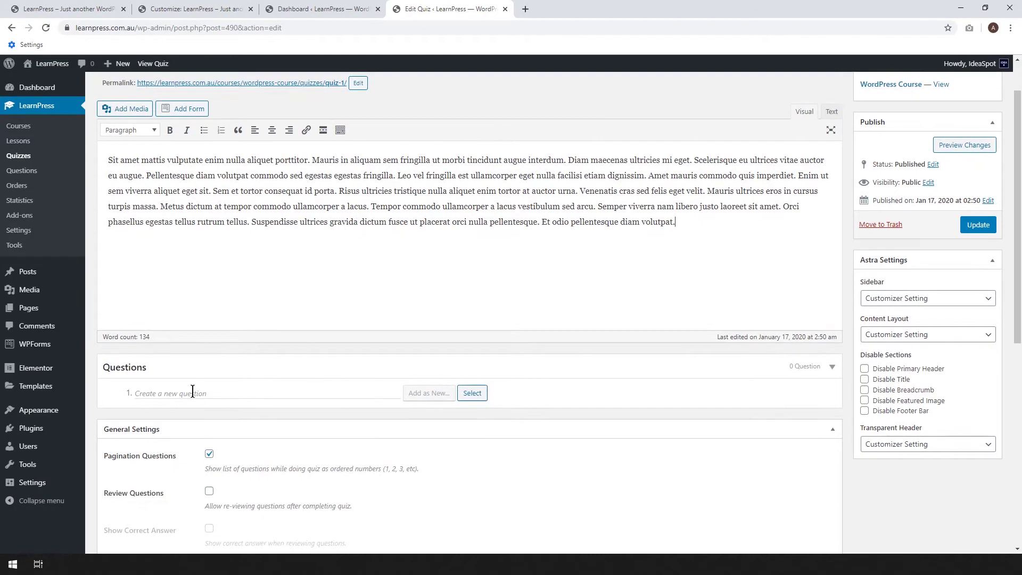
scroll(232, 336, down, 1)
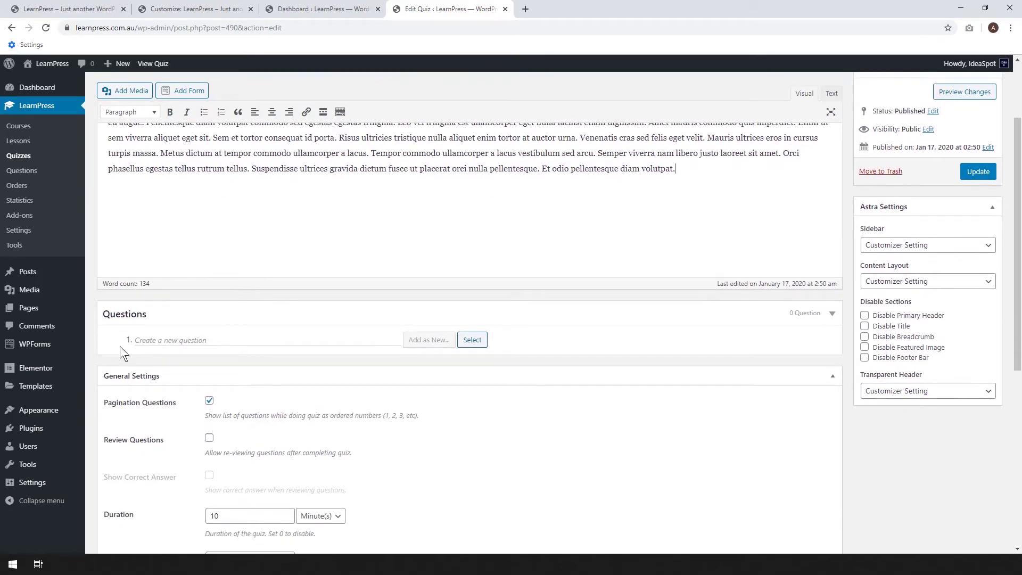
Step: Add 'Is WordPress great?' as a True Or False question, then change it to Single Choice
click(187, 336)
text(Is WordPress great?)
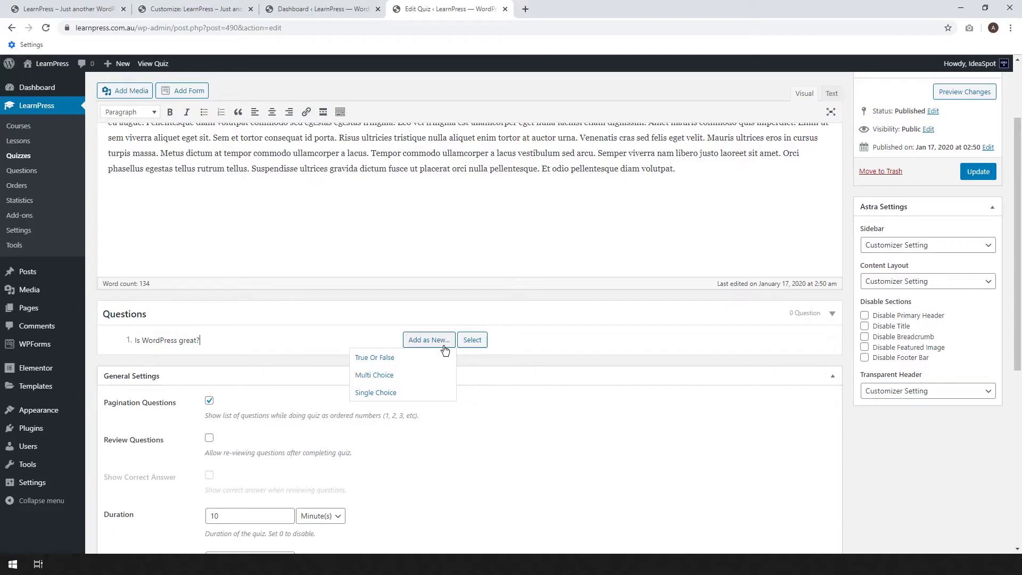
click(433, 340)
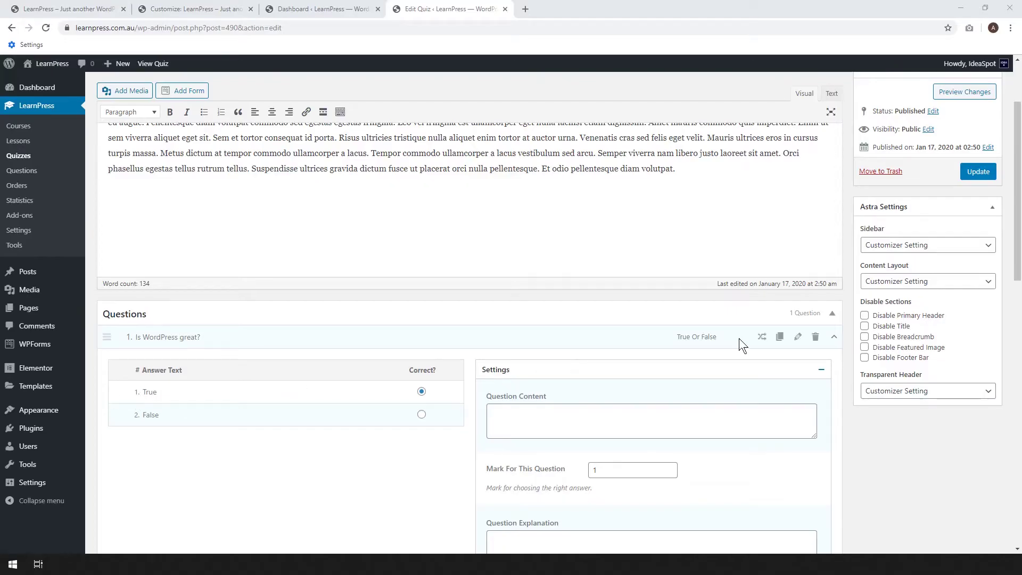
mouse_move(763, 339)
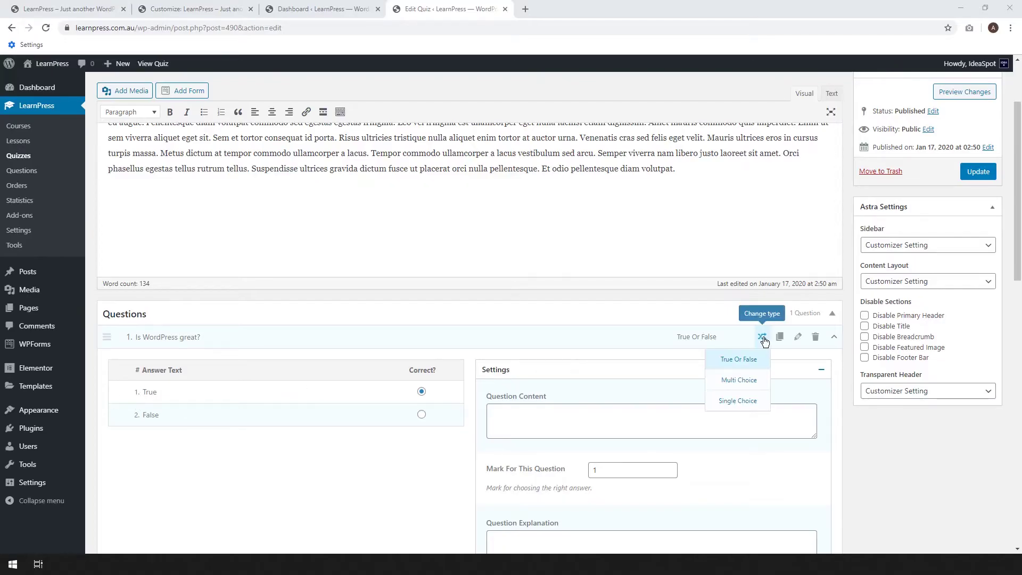
click(746, 403)
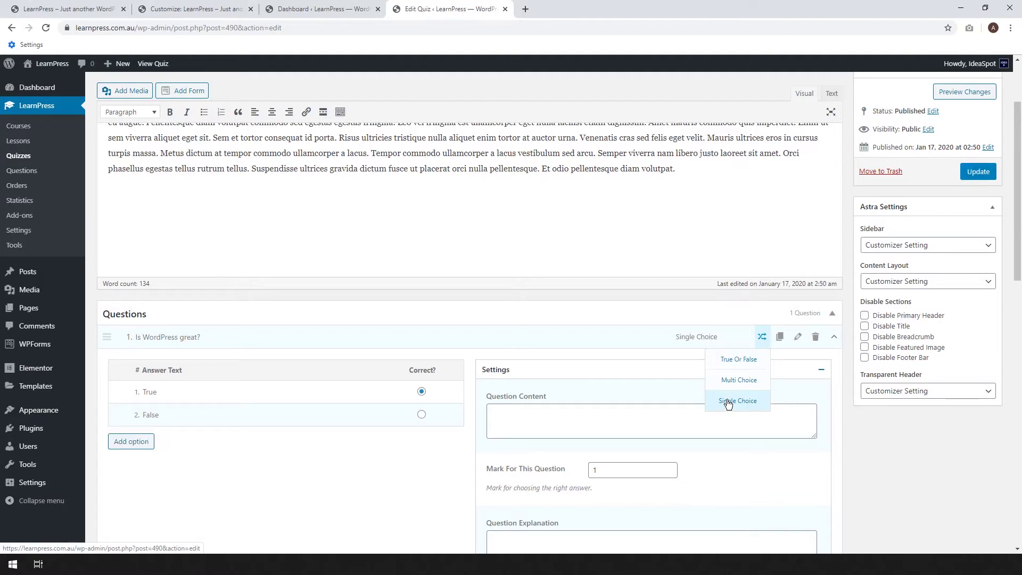
scroll(103, 500, down, 2)
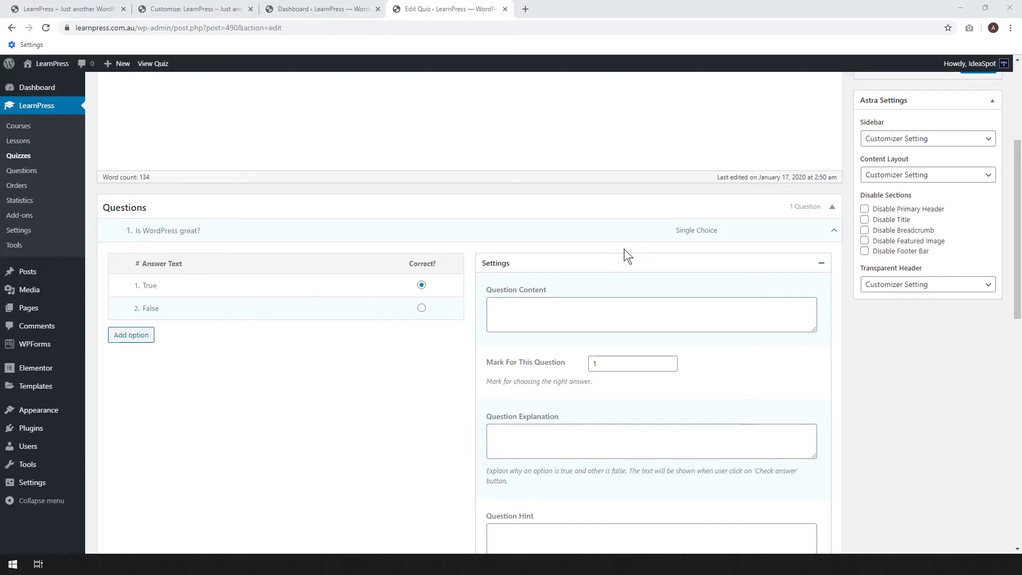
Step: Add a third answer option named 'Maybe' to the question
click(131, 335)
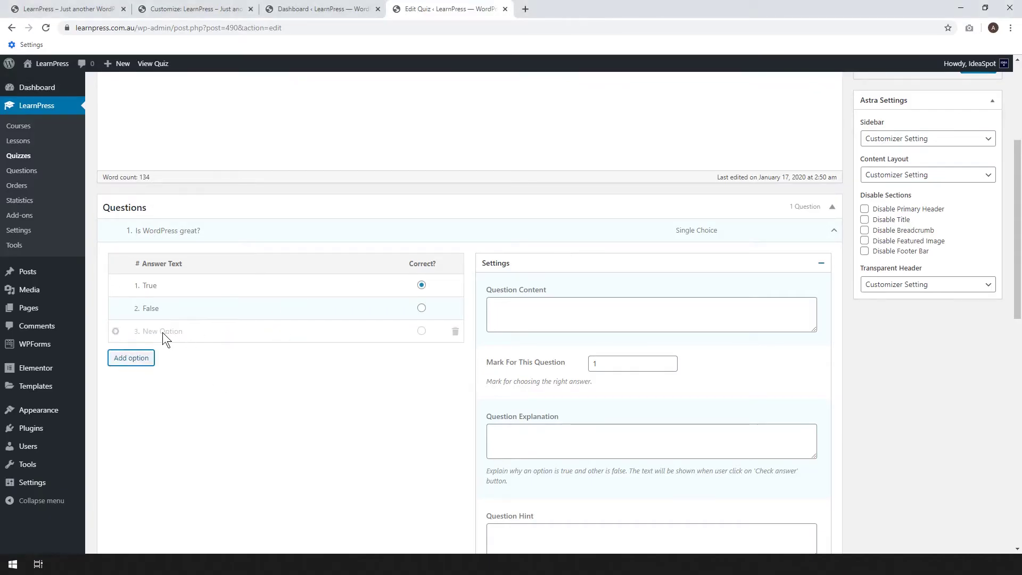
click(203, 332)
key(BackSpace)
key(BackSpace)
key(BackSpace)
key(BackSpace)
key(BackSpace)
key(BackSpace)
key(BackSpace)
key(BackSpace)
key(BackSpace)
text(M)
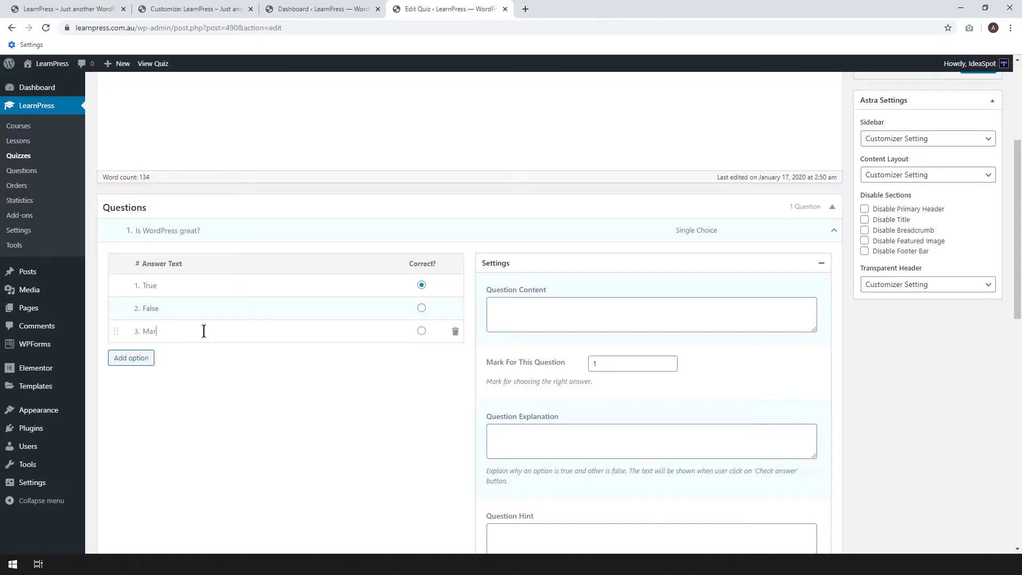
text(aybe)
Step: Paste placeholder question content and move its last sentences into the Question Explanation
scroll(312, 410, down, 2)
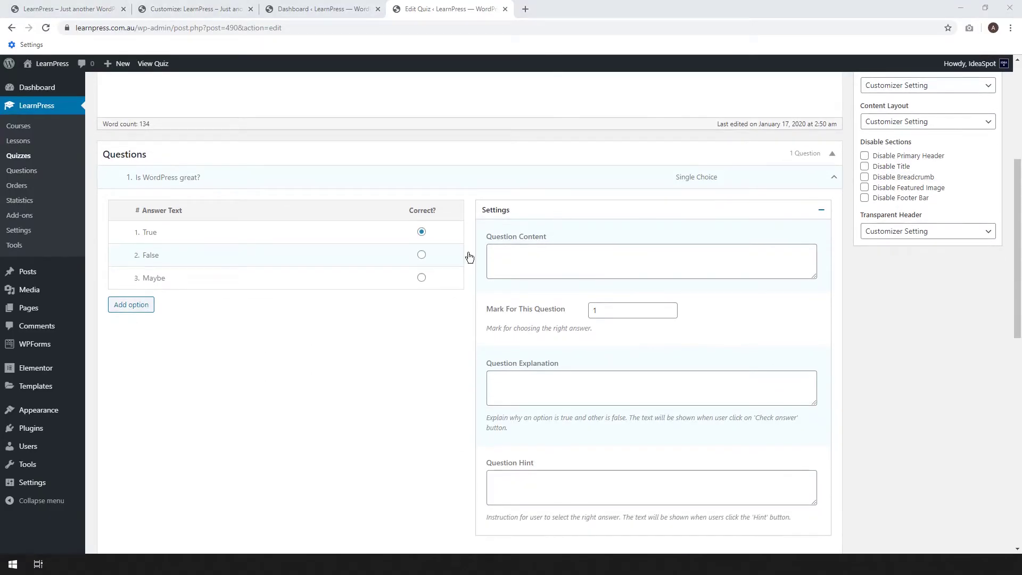
click(520, 211)
text(Leo vel fringilla est ullamcorper eget nulla facilisi etiam dignissim. Amet mauris commodo quis imperdiet. Enim ut sem viverra aliquet eget sit. Sem et tortor consequat id porta. Risus ultricies tristique nulla aliquet enim tortor at auctor urna. Venenatis cras sed felis eget velit.)
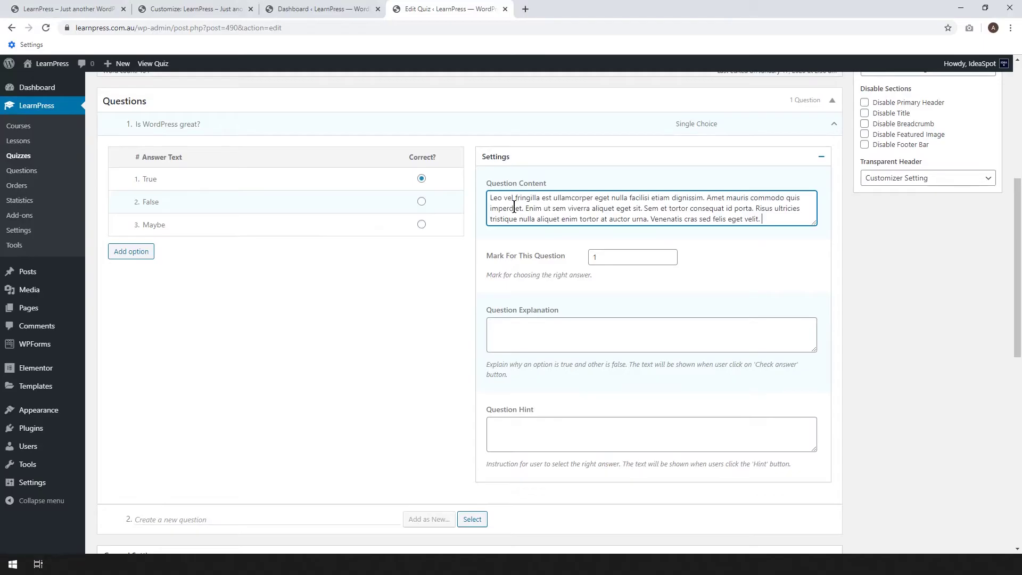
drag(775, 219, 757, 209)
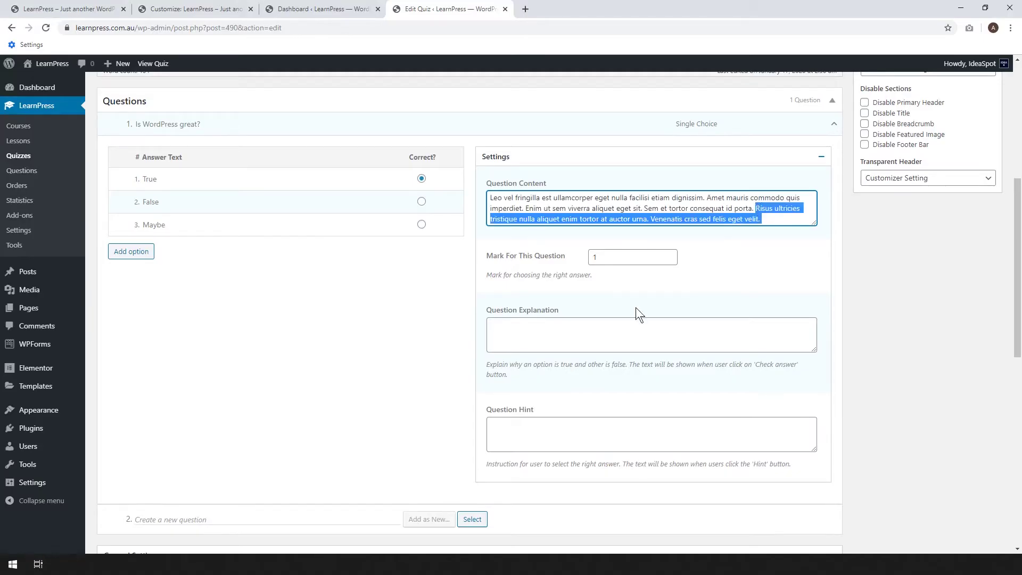
key(ctrl+x)
click(566, 331)
key(ctrl+v)
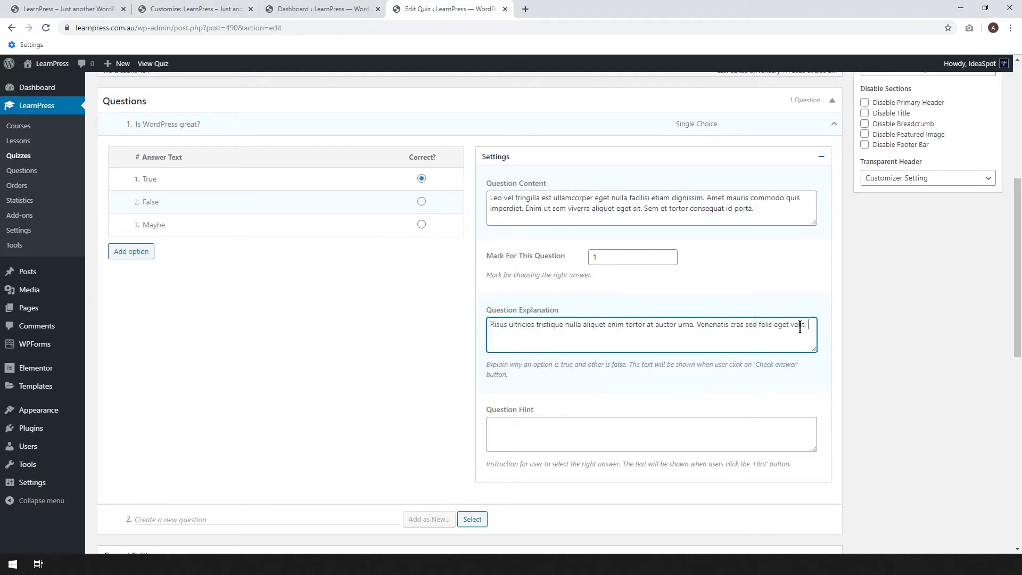
Step: Copy the end of the explanation into the Question Hint box
drag(800, 326, 624, 330)
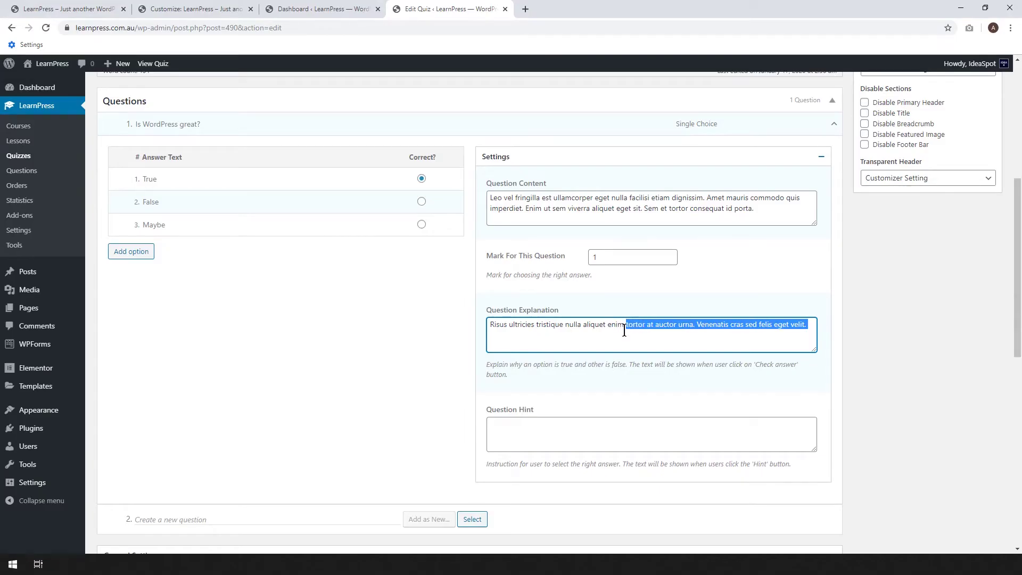
key(ctrl+c)
click(549, 429)
key(ctrl+v)
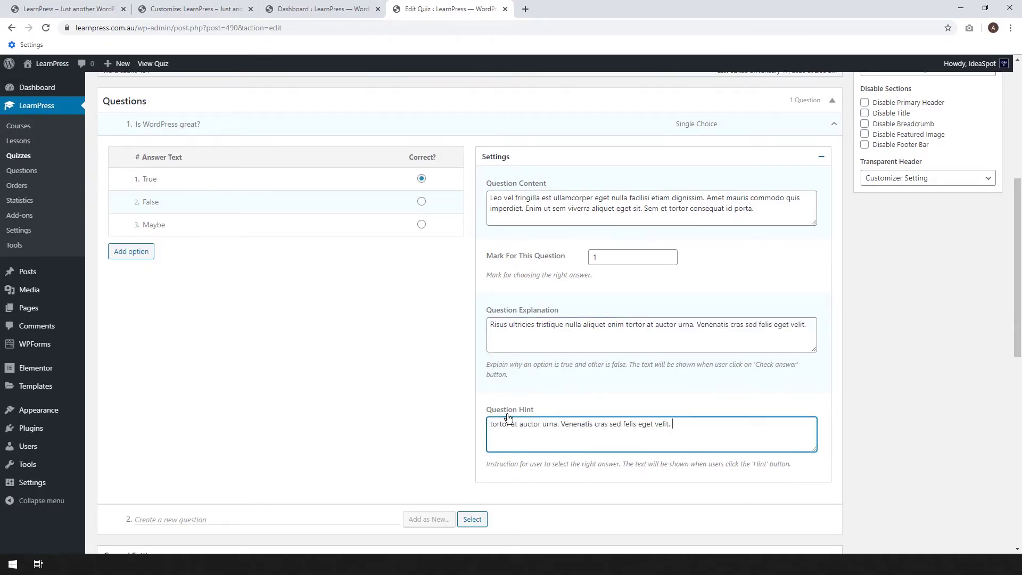
scroll(509, 418, down, 1)
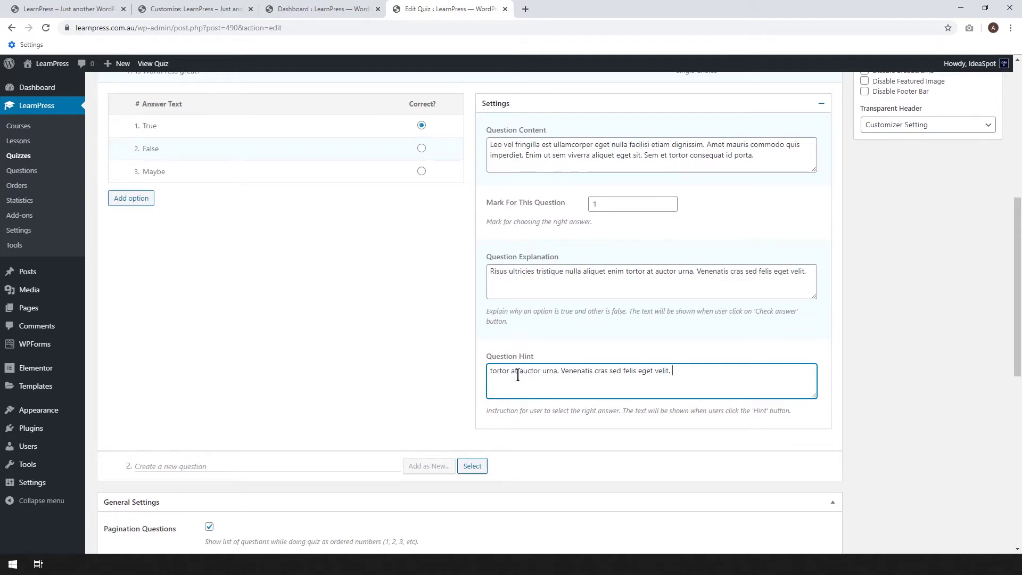
scroll(219, 384, down, 1)
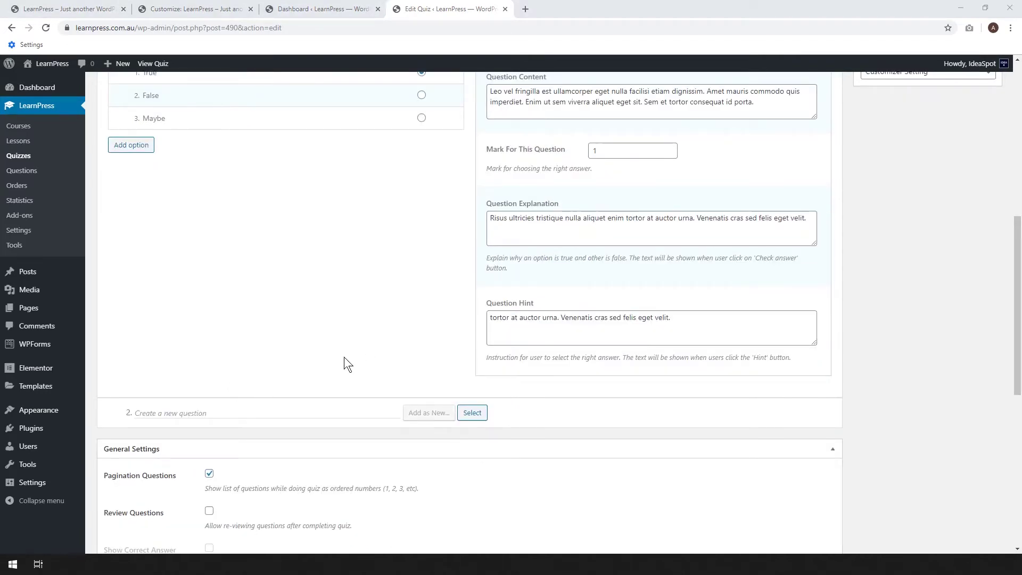
scroll(255, 378, down, 2)
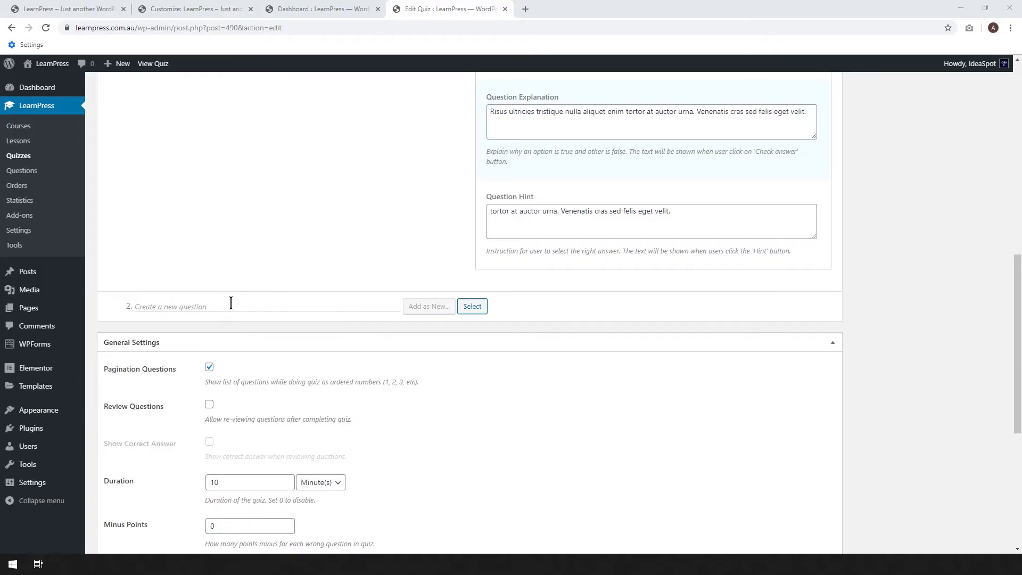
scroll(230, 302, down, 2)
scroll(255, 280, down, 1)
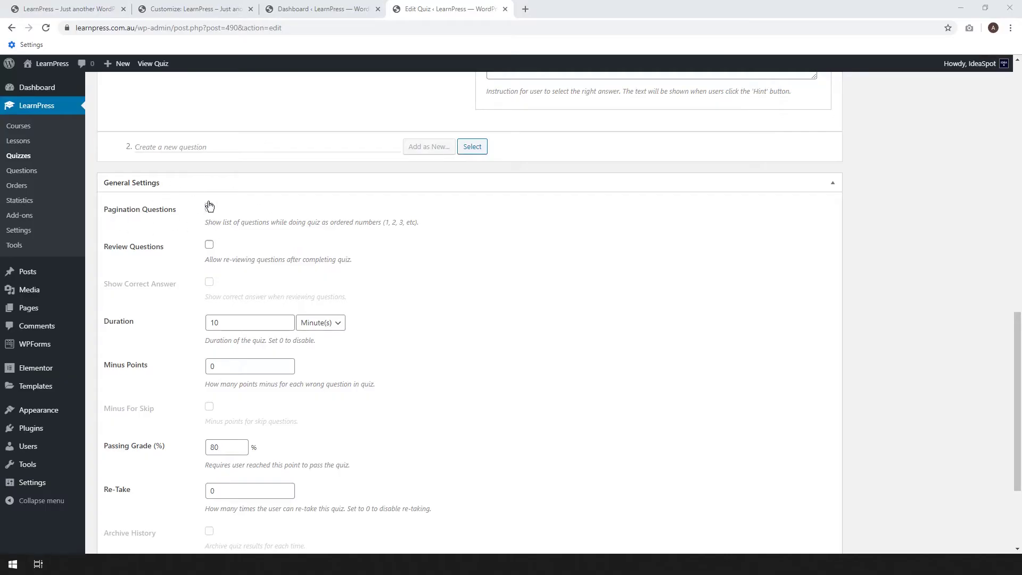
Step: Enable Review Questions and set the quiz Duration to 0
click(209, 246)
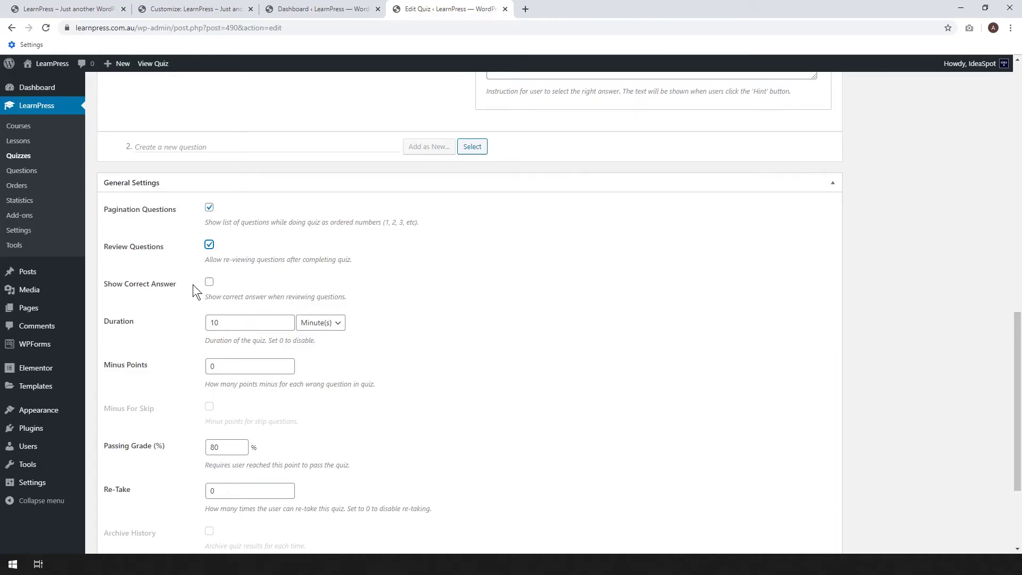
scroll(443, 289, down, 1)
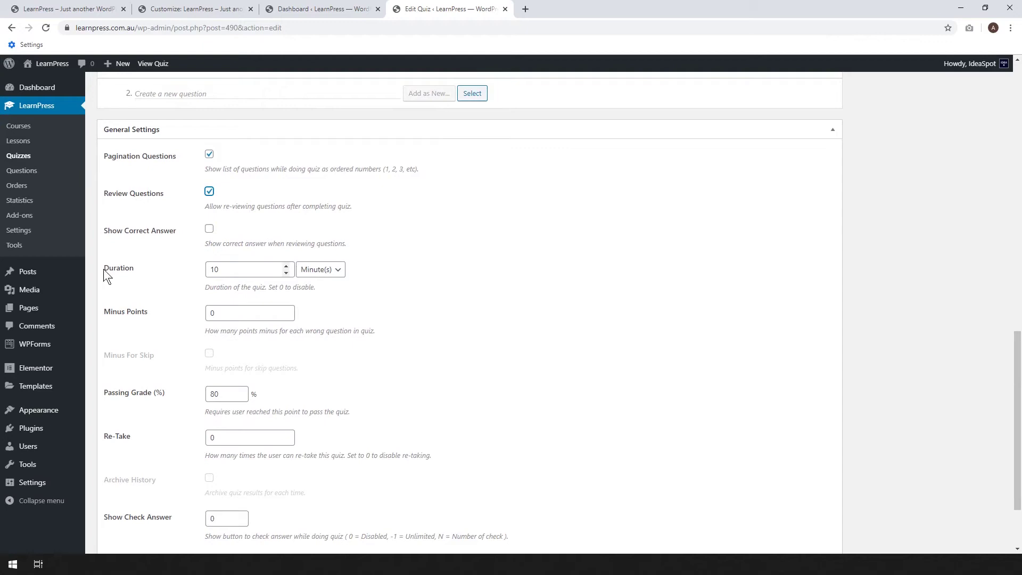
key(Tab)
key(Tab)
text(0)
triple_click(277, 291)
scroll(486, 293, down, 2)
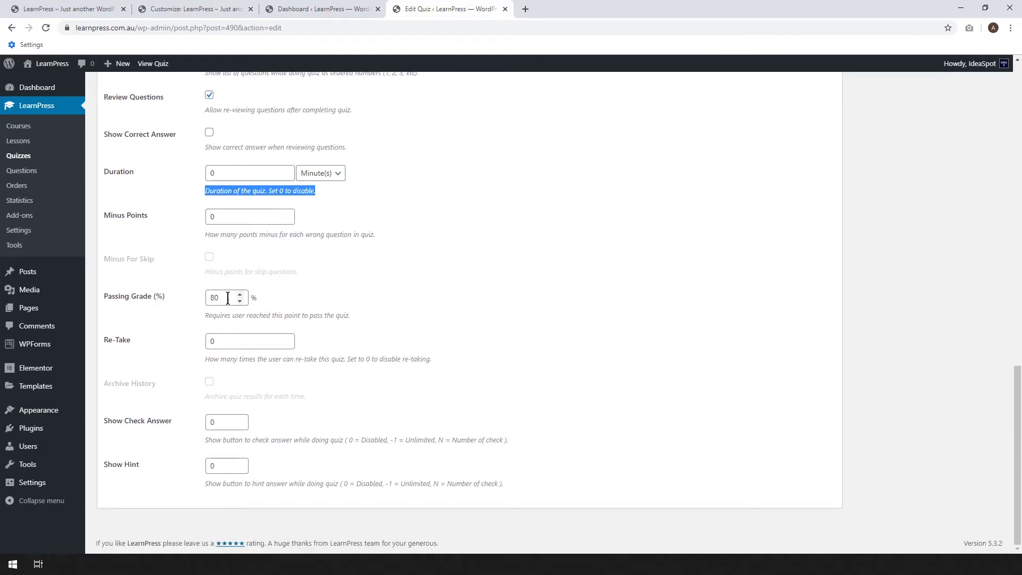
Step: Set Passing Grade to 100% and Re-Take to 10
click(167, 302)
text(100)
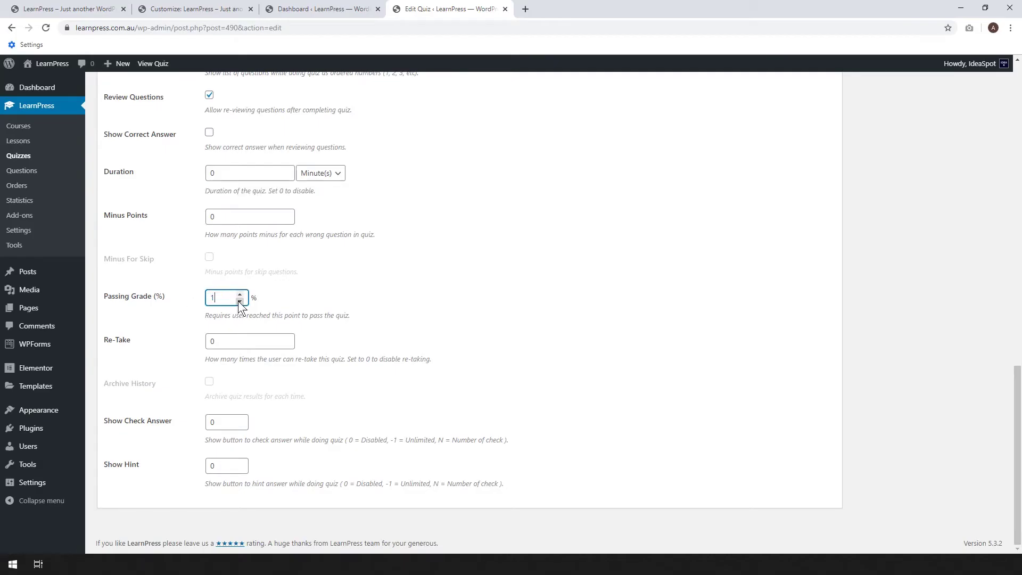
click(414, 303)
drag(238, 341, 156, 342)
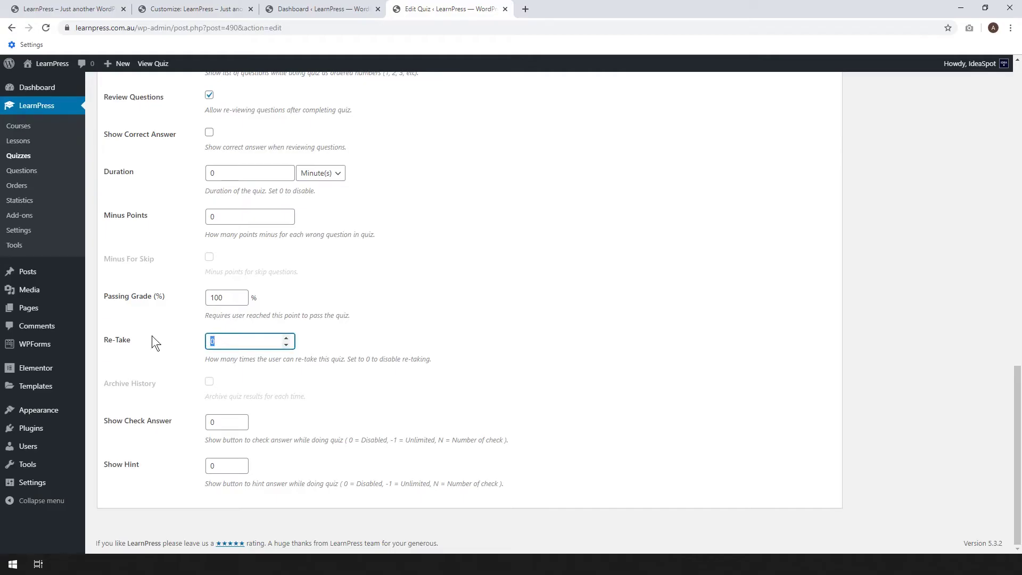
text(10)
click(425, 328)
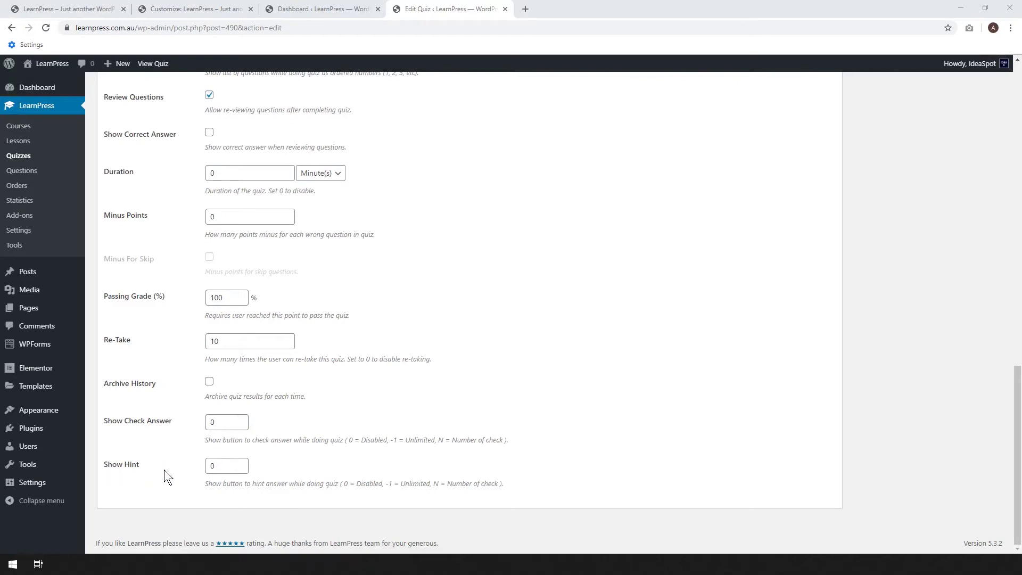
Step: Set Show Hint to 1
double_click(220, 466)
text(1)
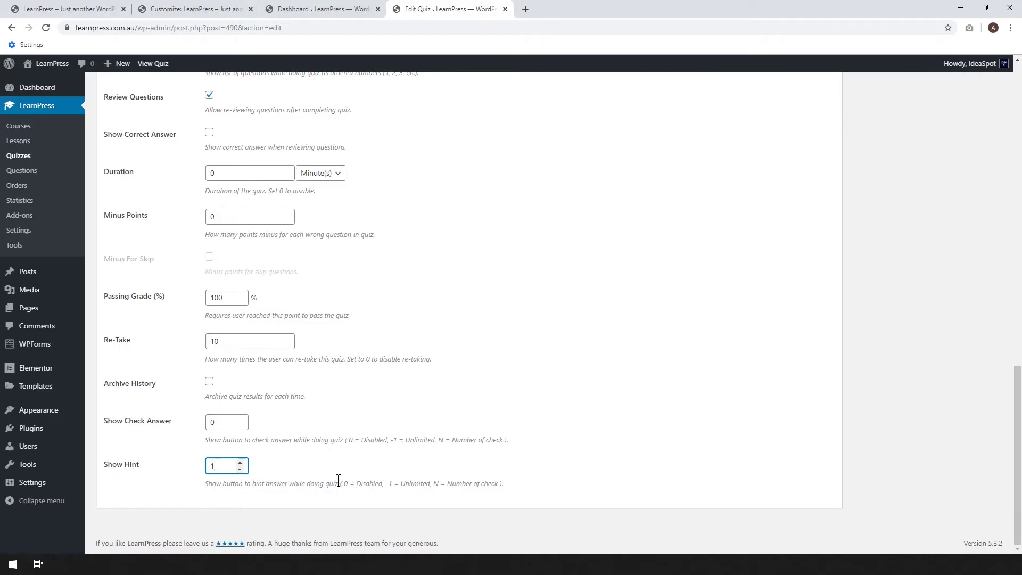
drag(221, 467, 138, 467)
text(5)
drag(223, 467, 163, 466)
text(1)
click(472, 439)
scroll(585, 431, up, 1)
scroll(585, 432, up, 10)
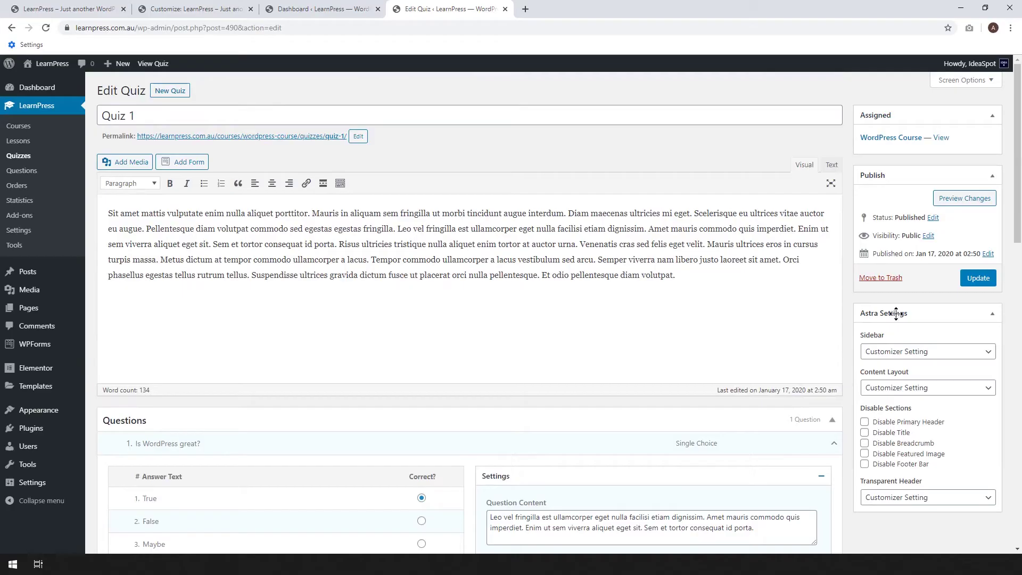
Step: Update Quiz 1, open its live page in a new tab, and go to Lesson 1
click(978, 277)
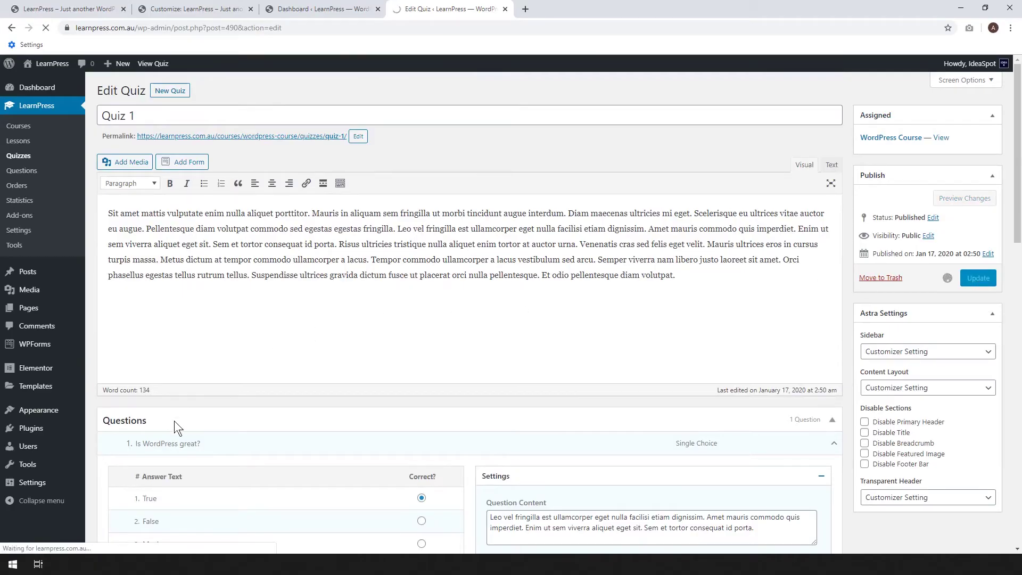
right_click(275, 168)
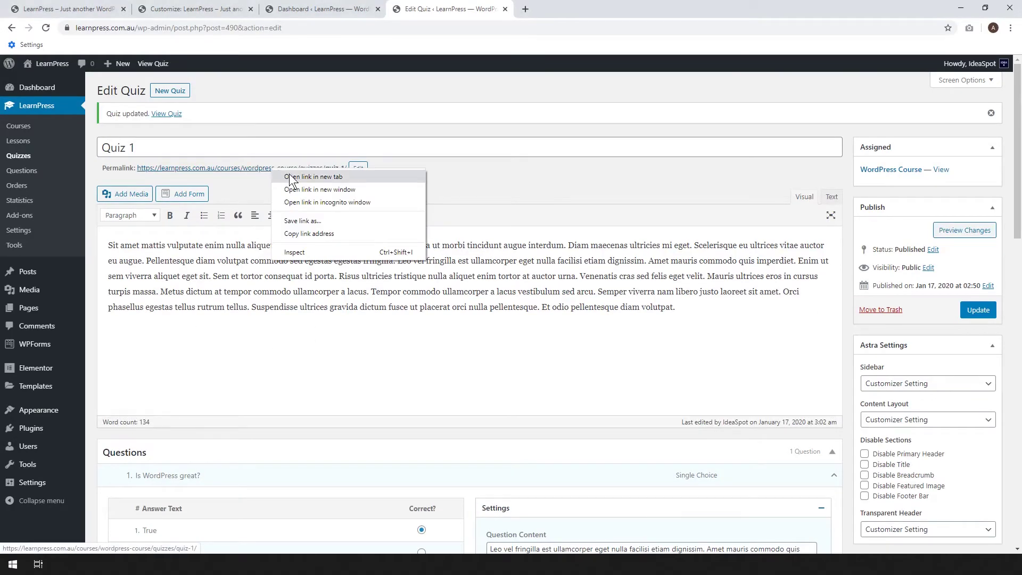
click(319, 177)
click(590, 9)
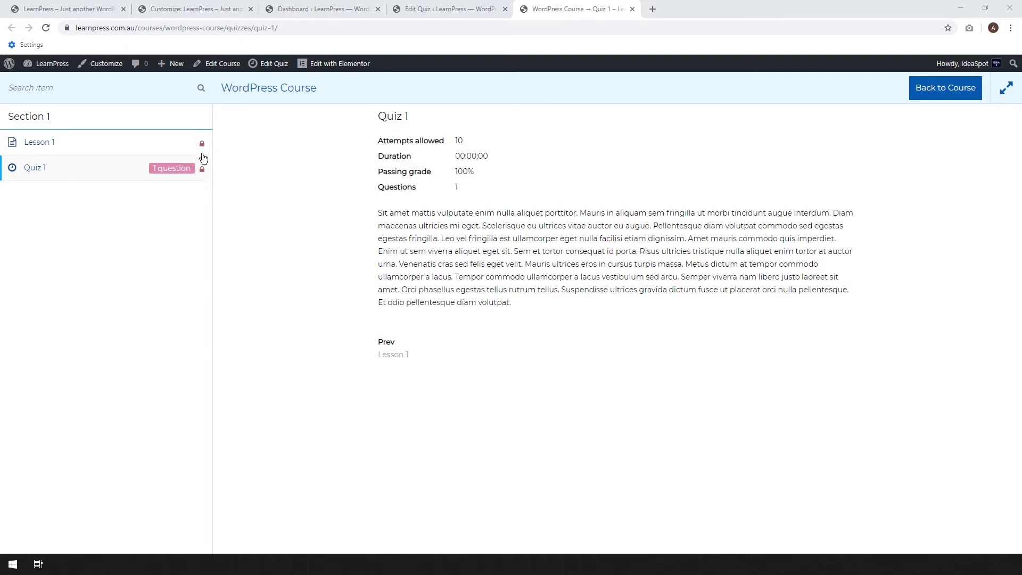
click(176, 143)
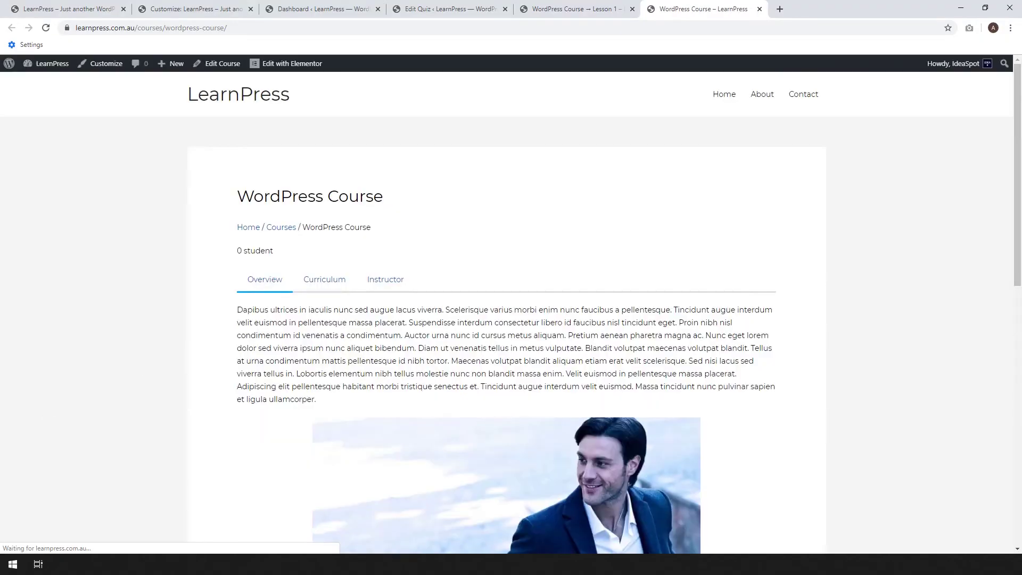
Step: Enroll in WordPress Course, continue to Lesson 1, and mark it complete
scroll(346, 327, down, 4)
scroll(346, 327, down, 3)
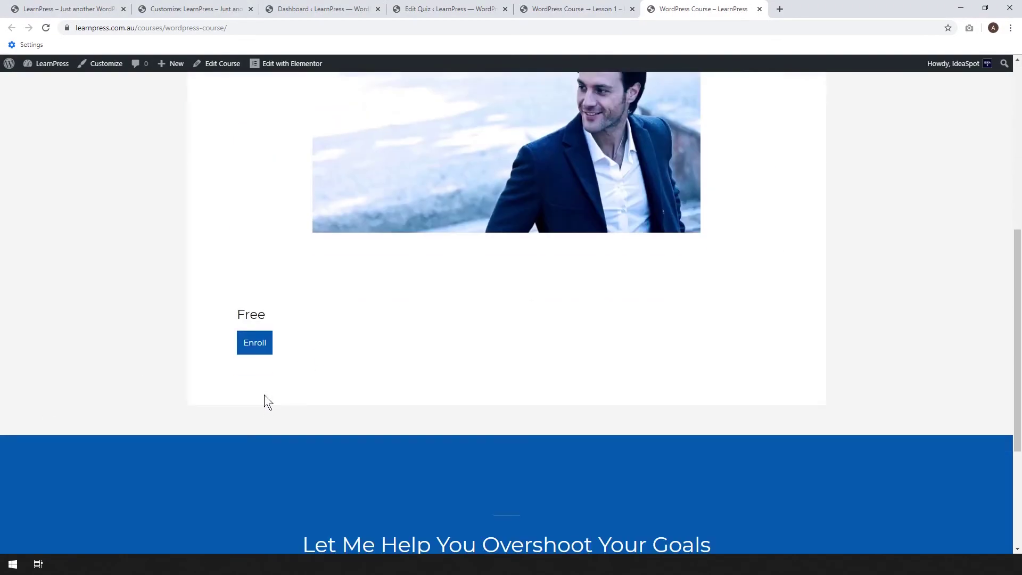
click(254, 343)
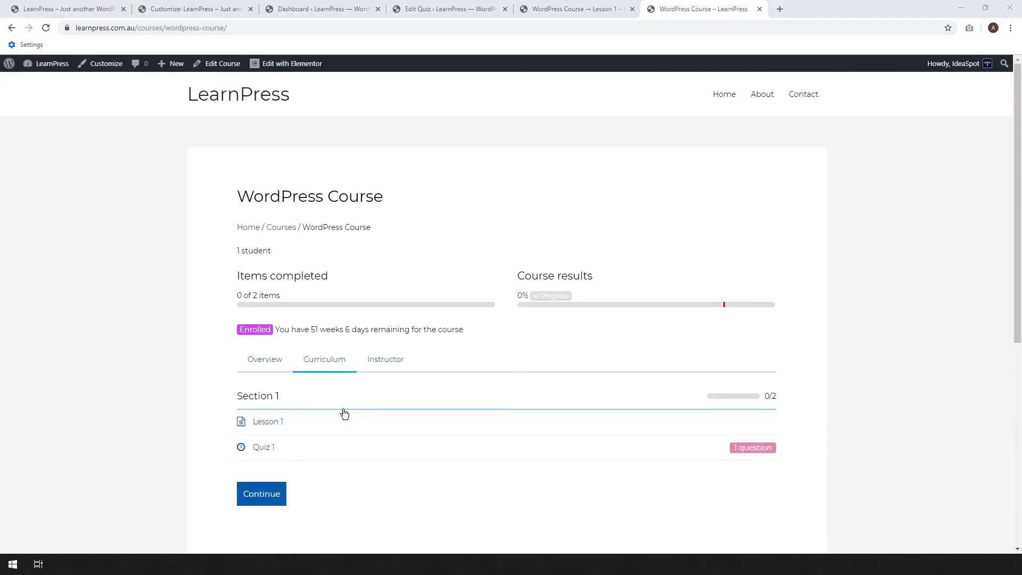
click(269, 495)
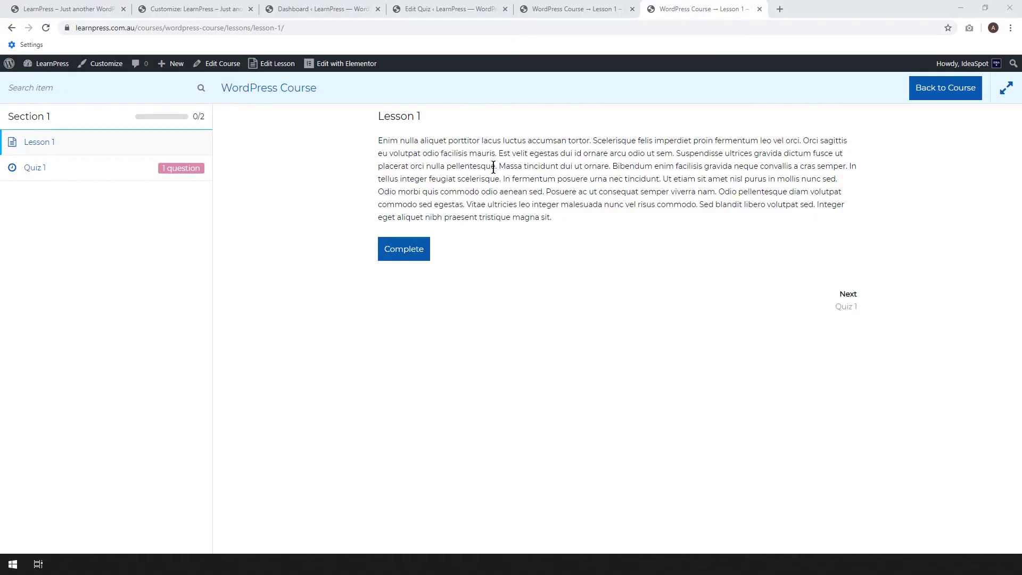
click(405, 251)
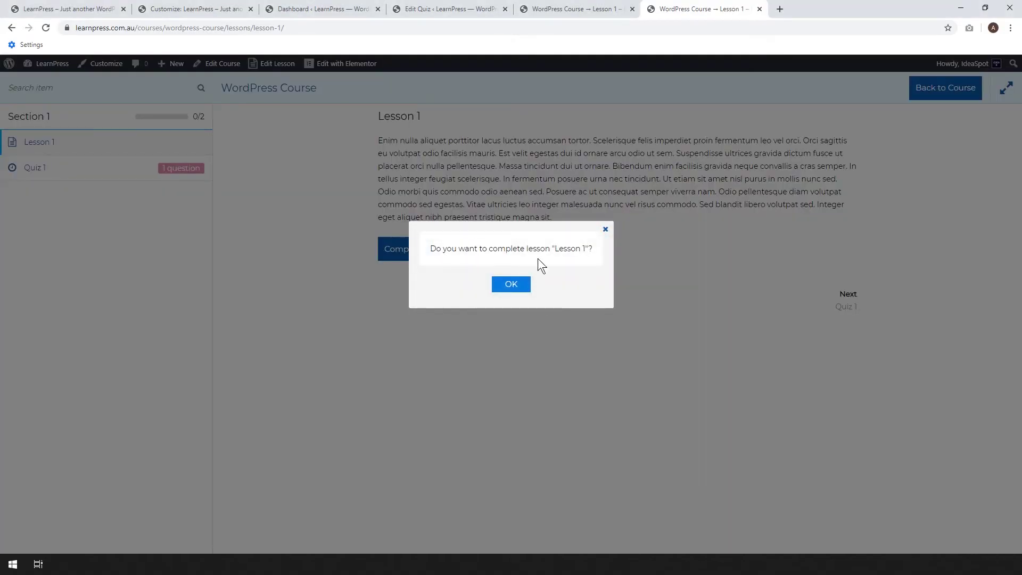
click(511, 284)
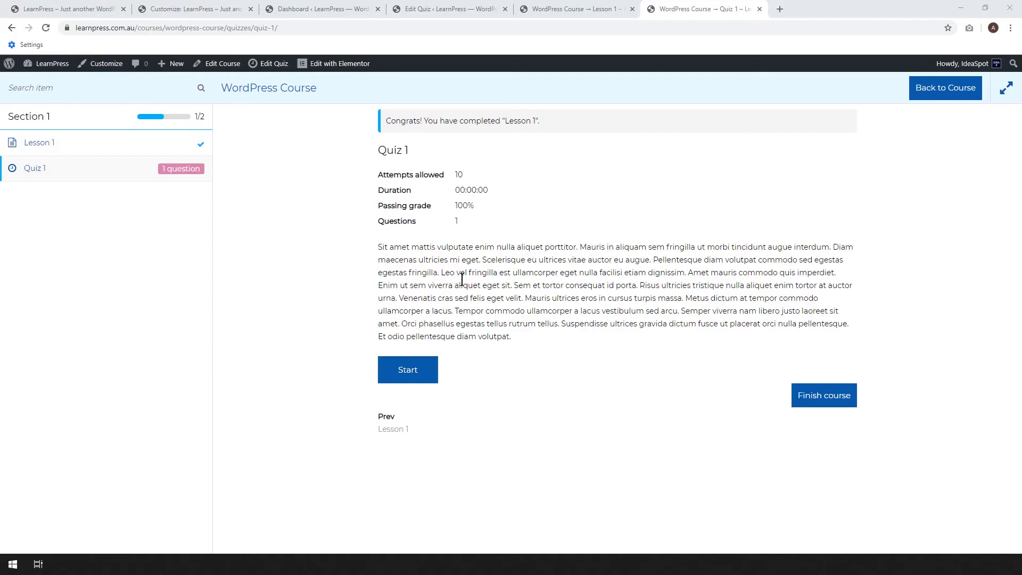
Step: Take Quiz 1 answering True, reveal the hint, and submit it
click(408, 375)
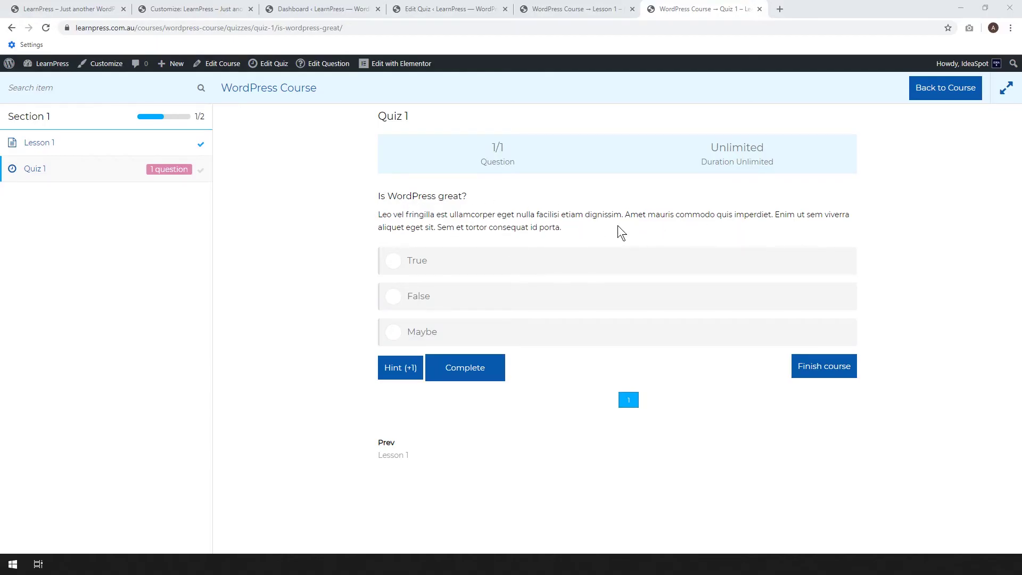
click(391, 262)
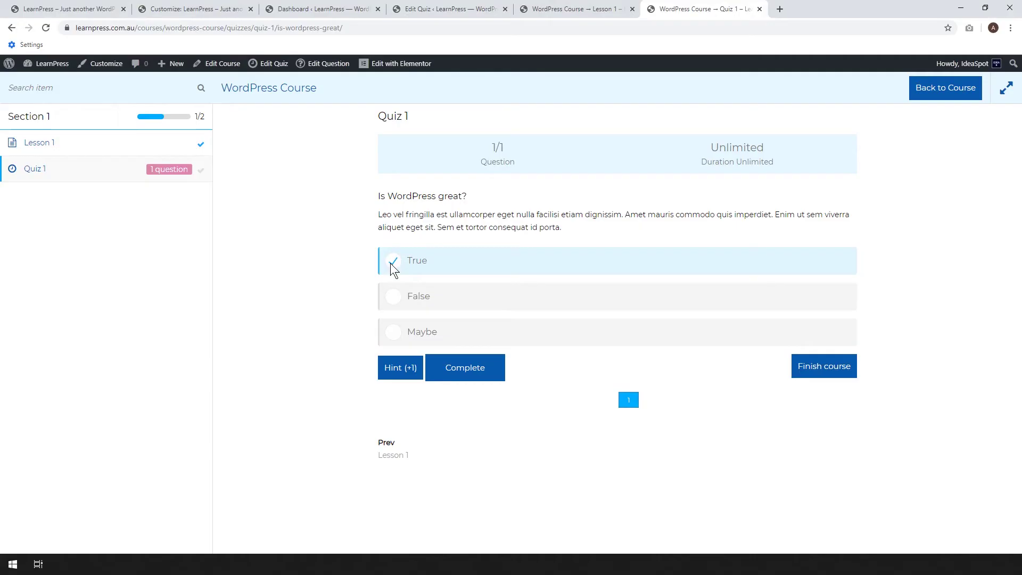
click(400, 371)
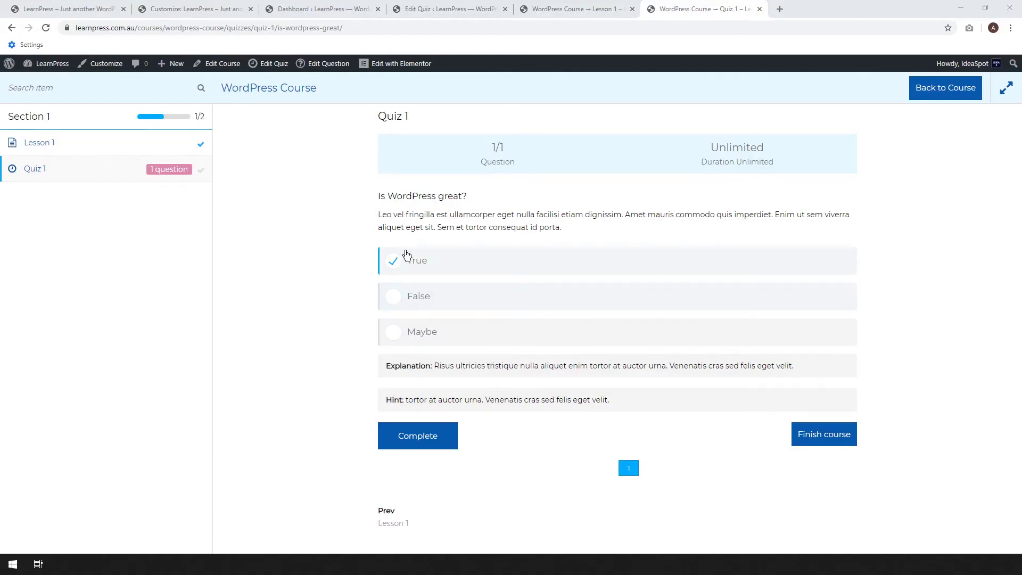
click(421, 440)
click(509, 288)
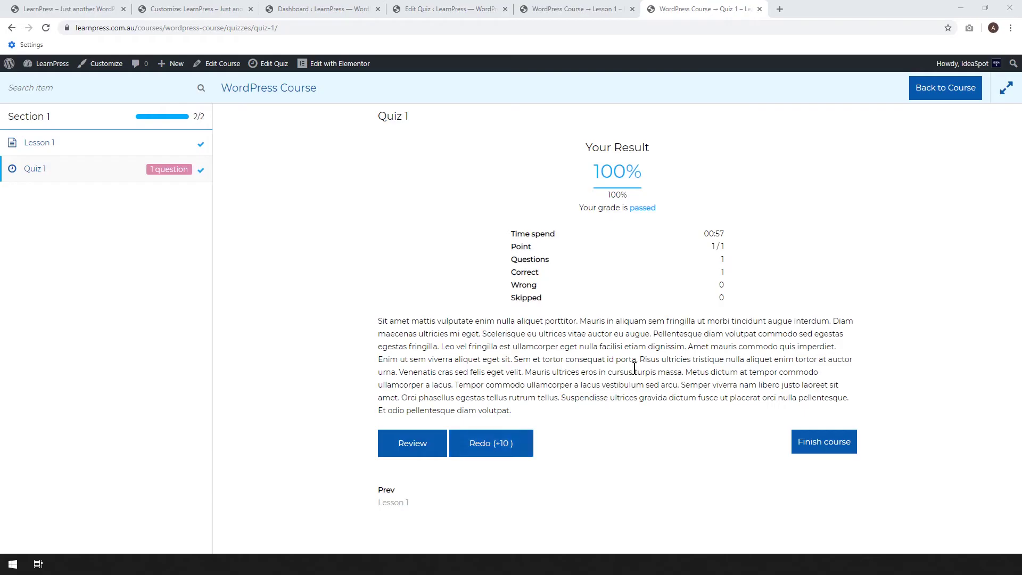
Step: Finish WordPress Course, then open Lesson 1 in a new tab and return to the course page
click(823, 444)
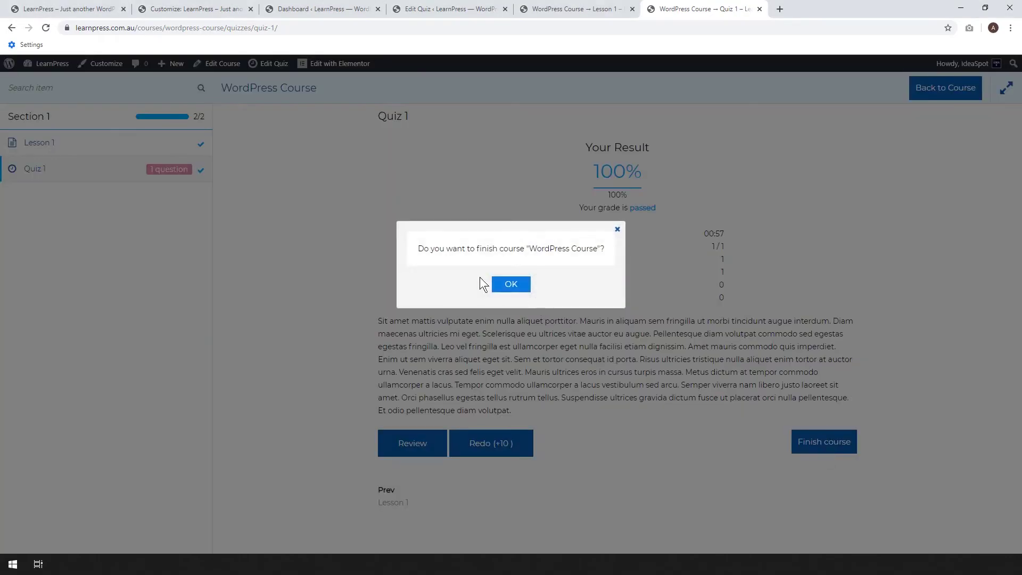
click(510, 284)
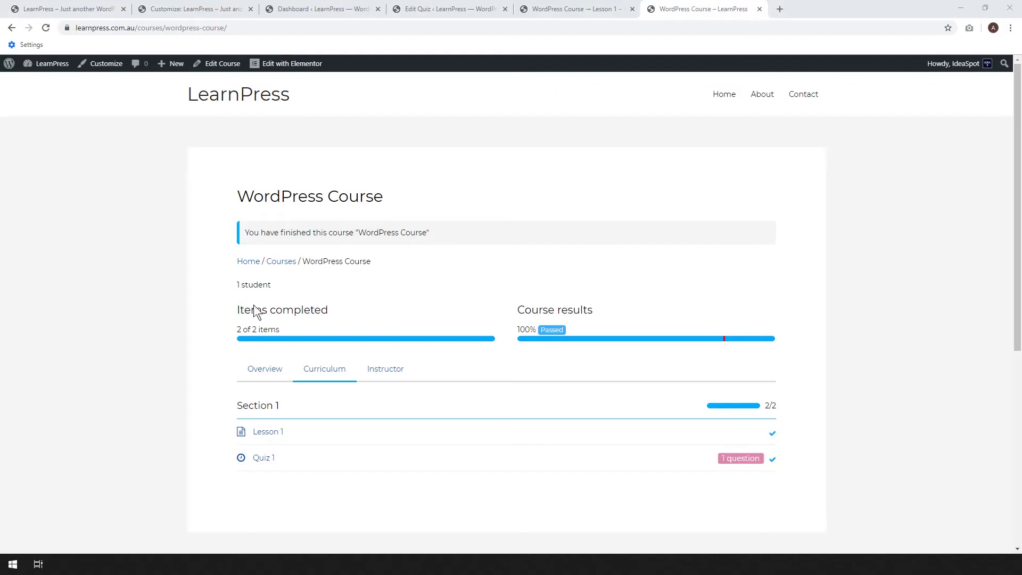
right_click(283, 431)
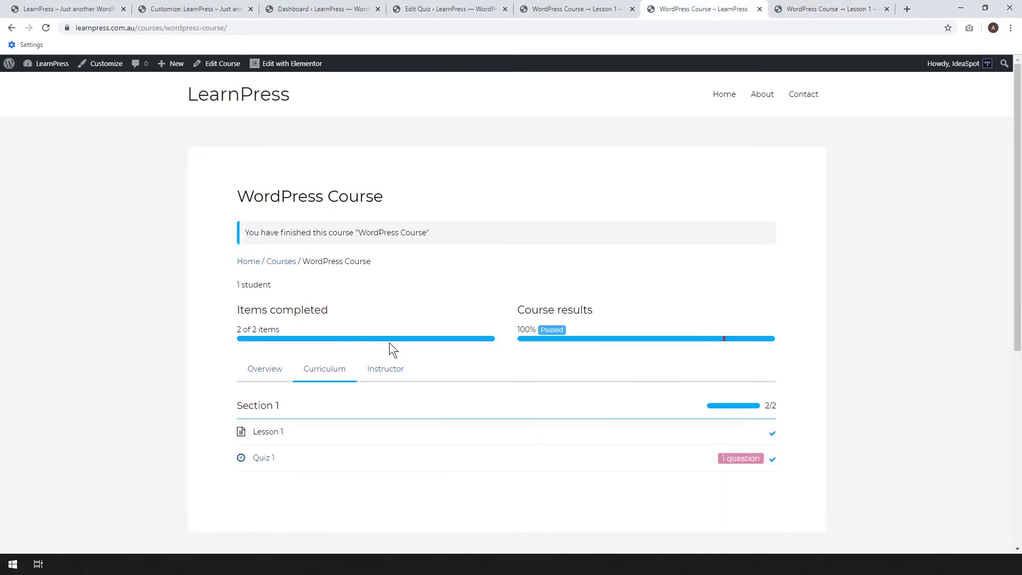
click(820, 8)
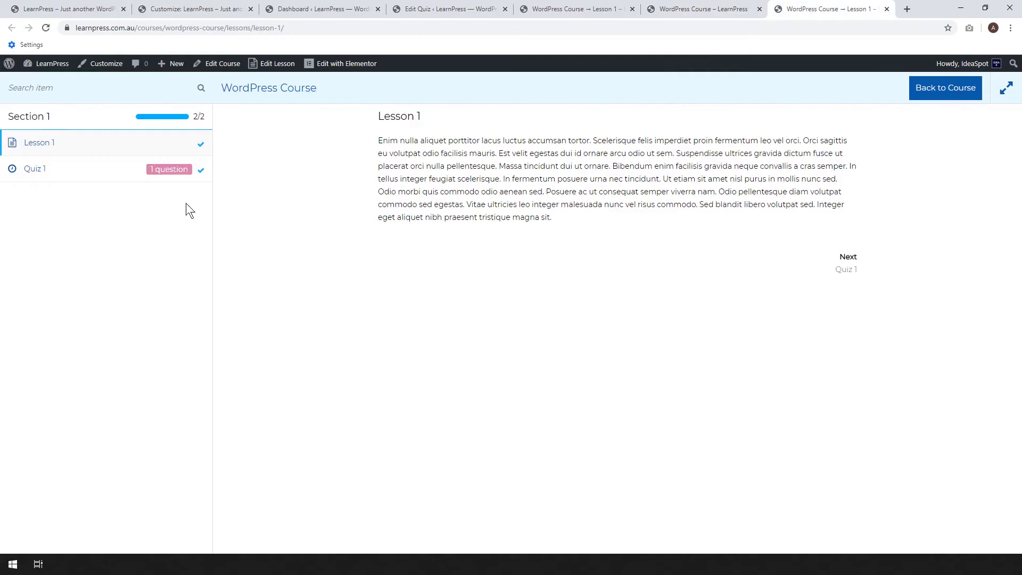
click(691, 9)
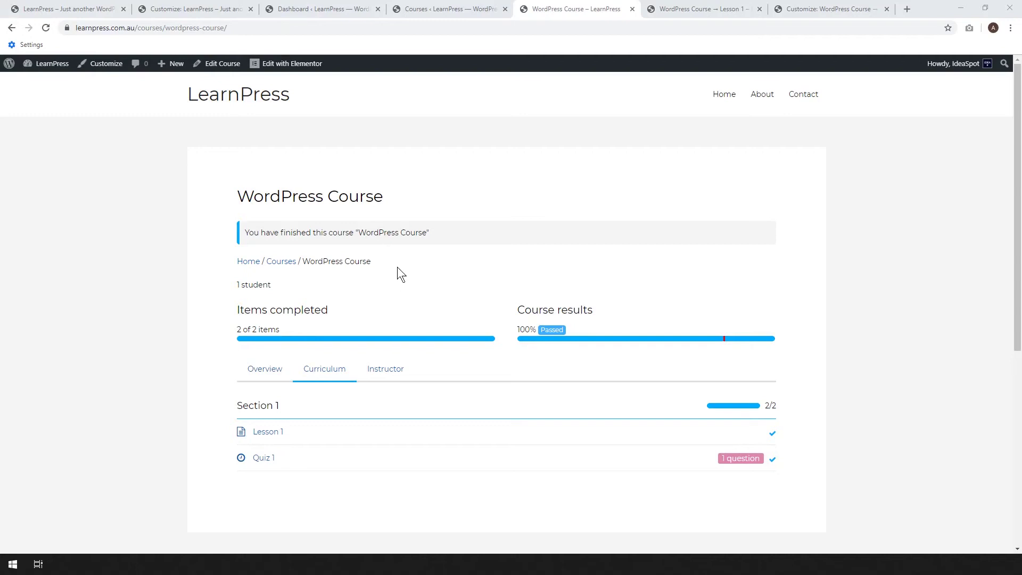
Step: Open the WordPress Course for editing and set its price to 39 in Pricing
click(433, 9)
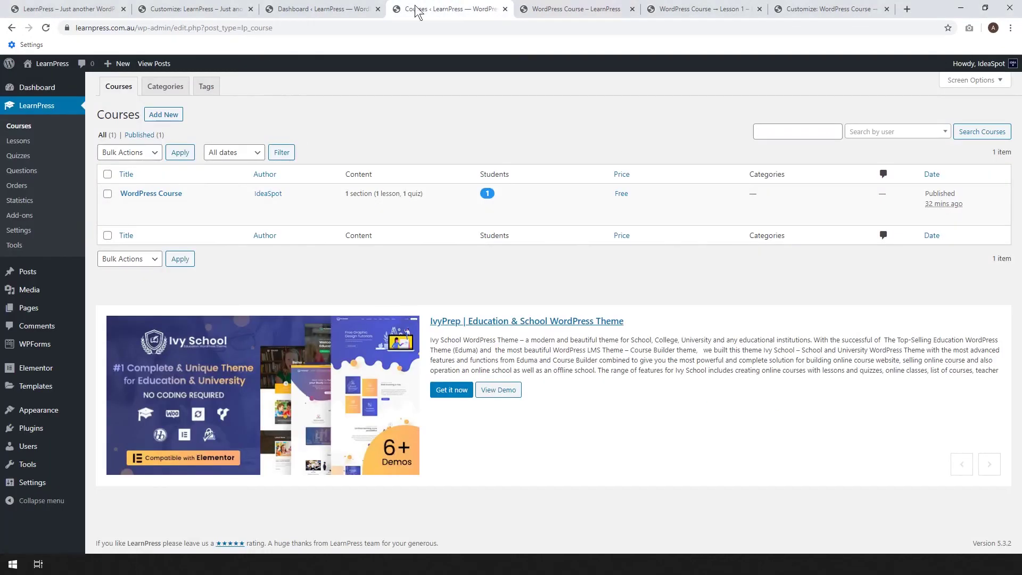
click(24, 128)
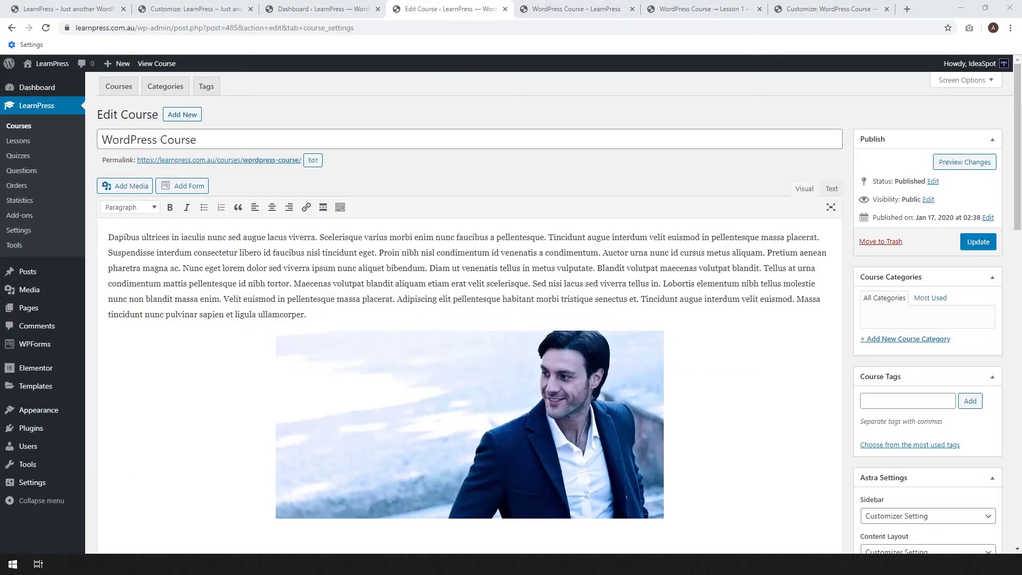
scroll(252, 325, down, 9)
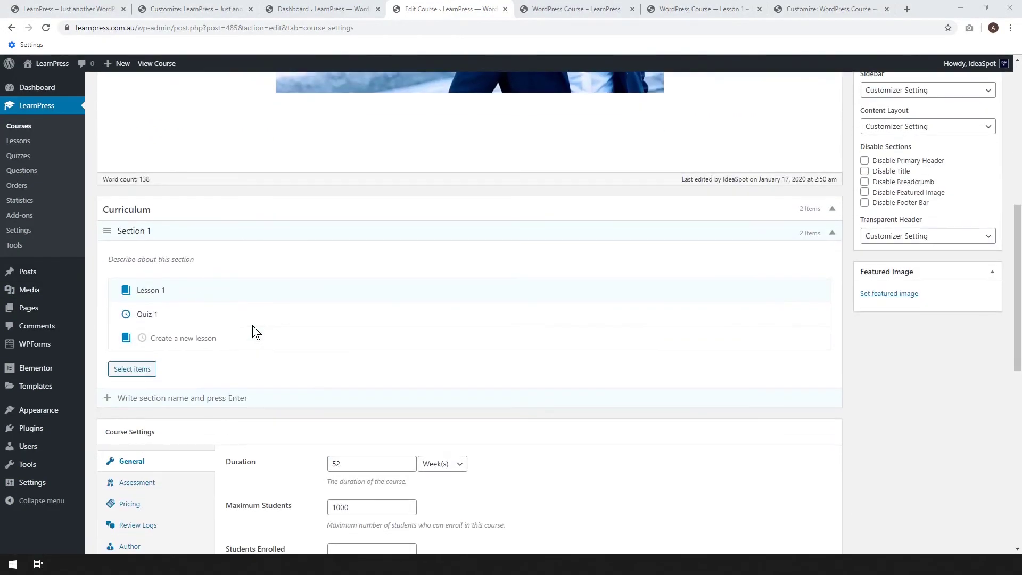
click(115, 398)
scroll(289, 365, down, 2)
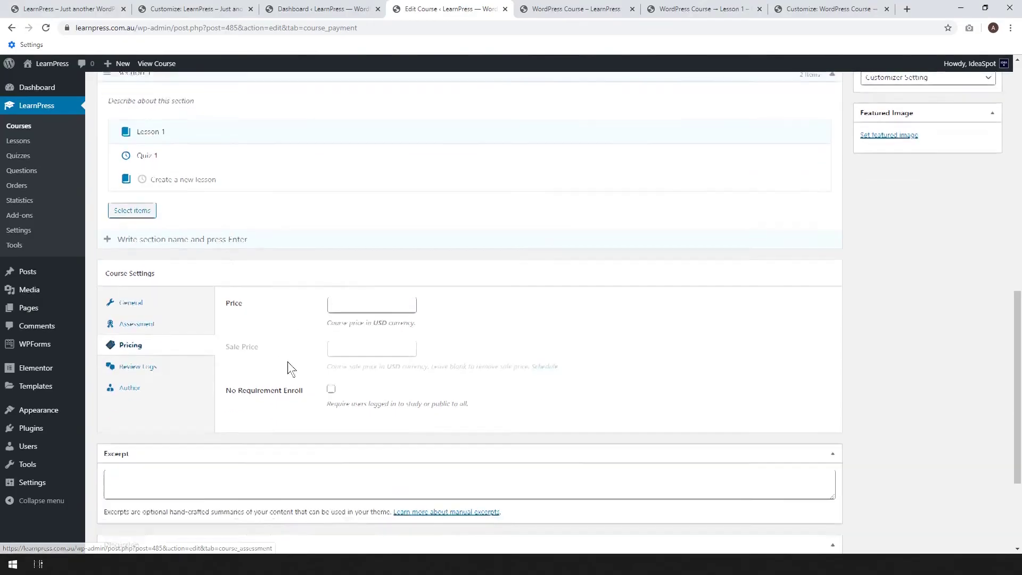
click(366, 247)
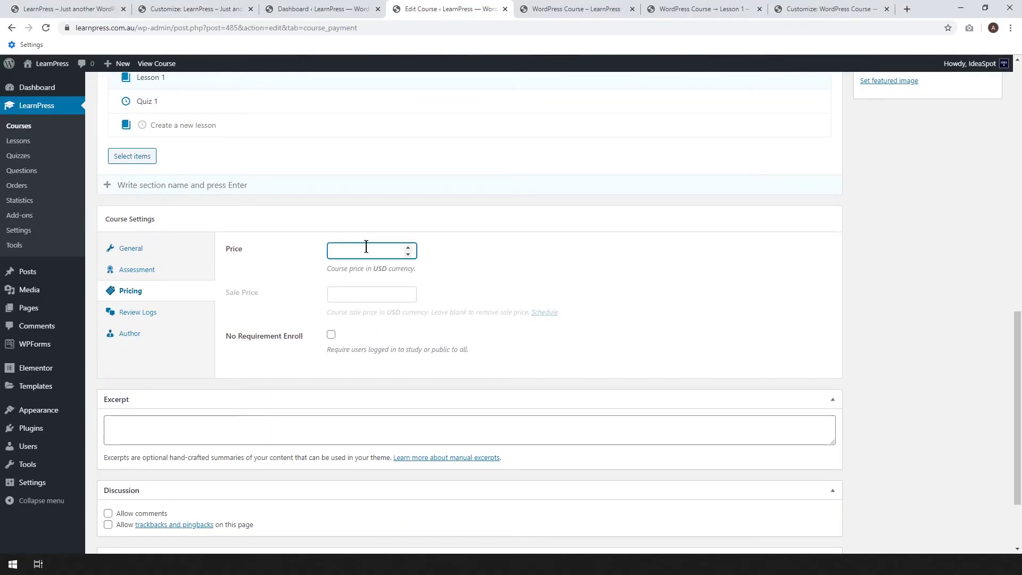
text(39)
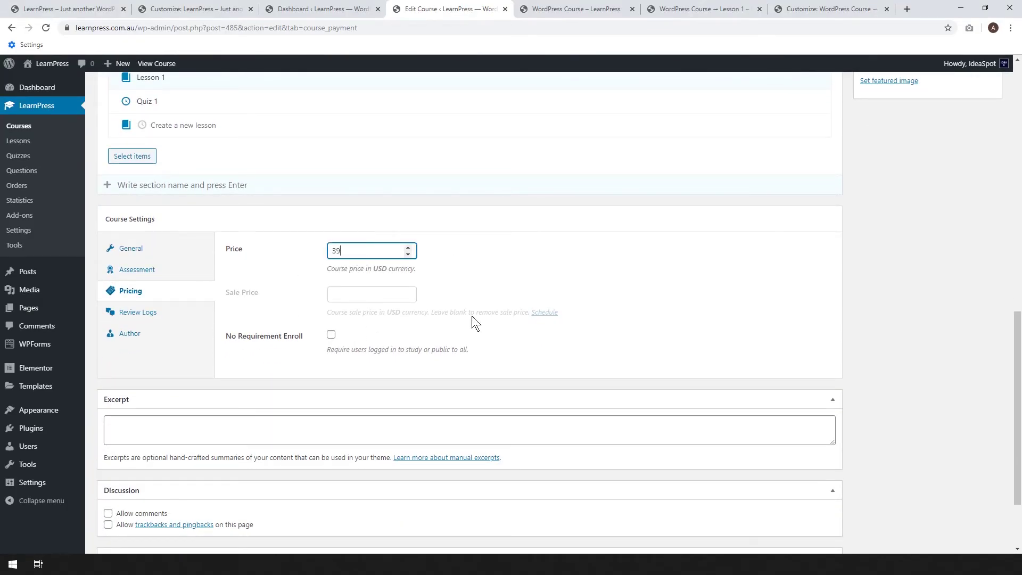
click(631, 271)
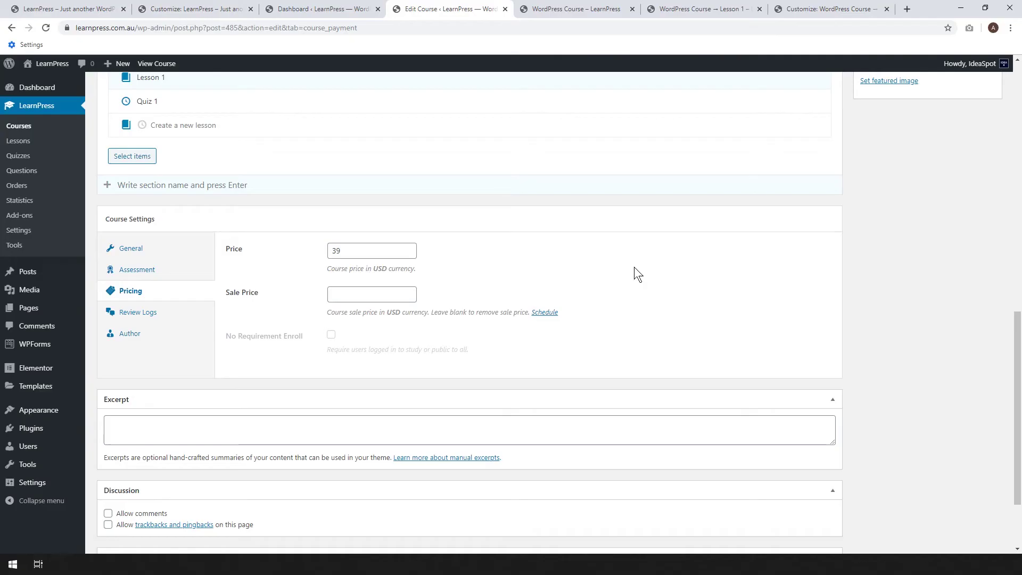
Step: Leave the sale price empty, removing the trial value of 20, and update the course
click(343, 294)
text(20)
click(541, 285)
double_click(395, 294)
key(BackSpace)
click(701, 286)
scroll(621, 257, up, 5)
scroll(621, 258, up, 7)
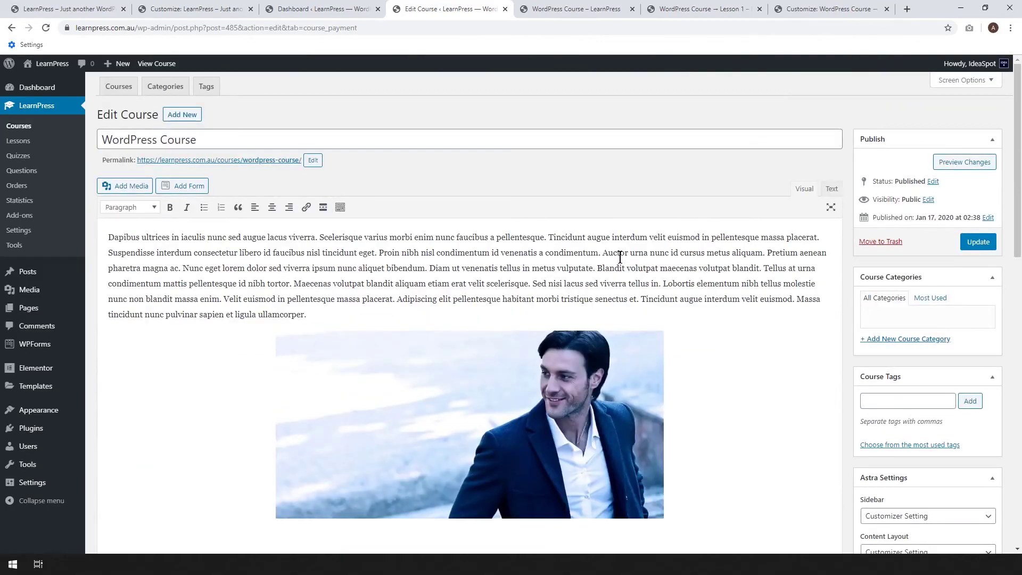
click(978, 241)
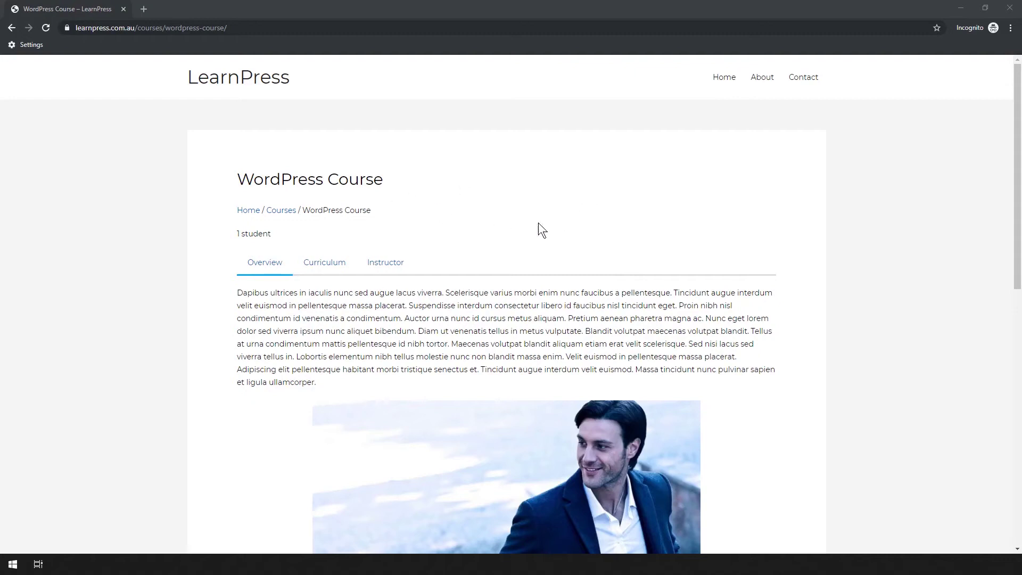
Step: From the course page in the private window, buy the course to reach checkout
scroll(548, 234, down, 5)
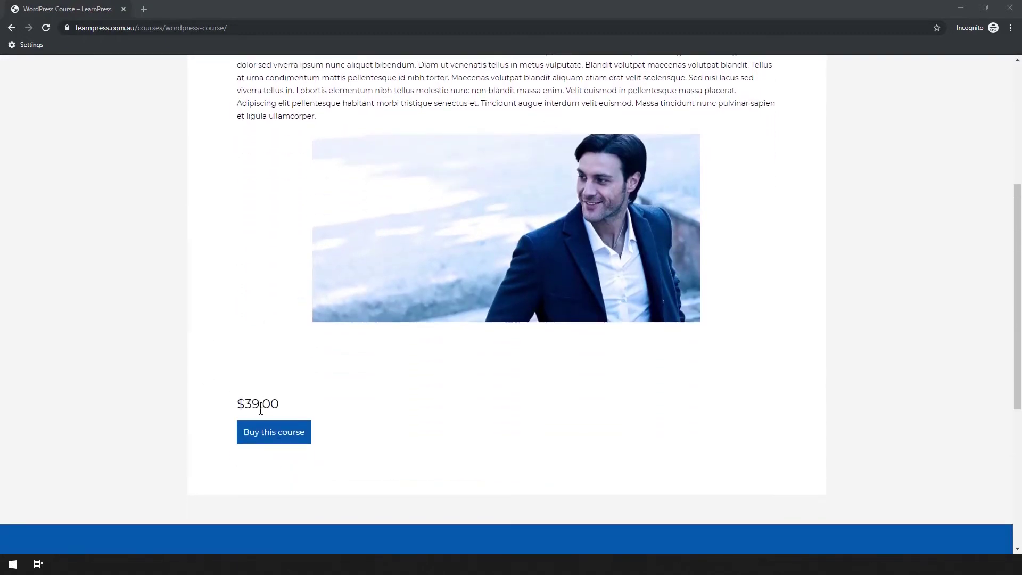
click(283, 439)
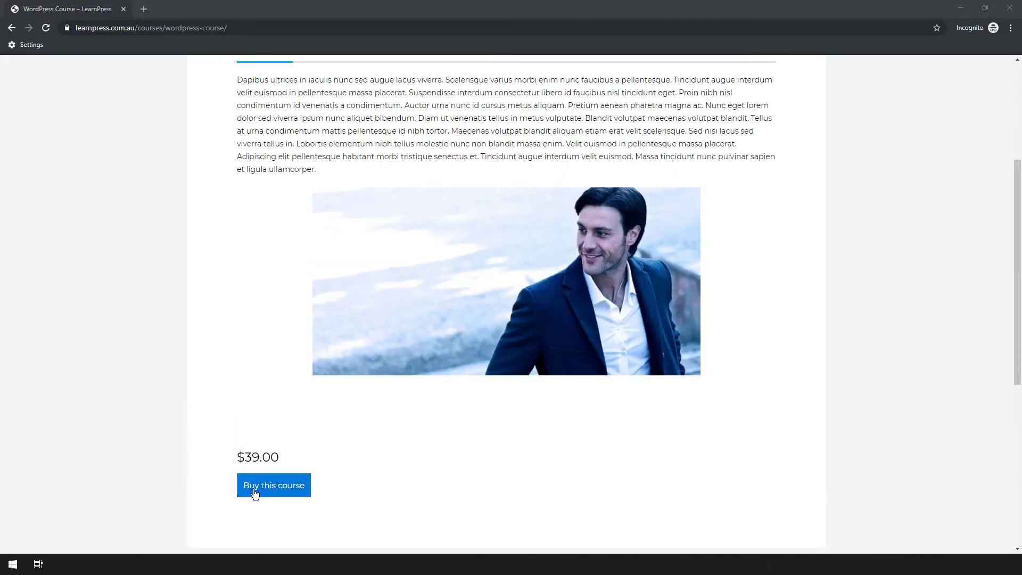
click(265, 484)
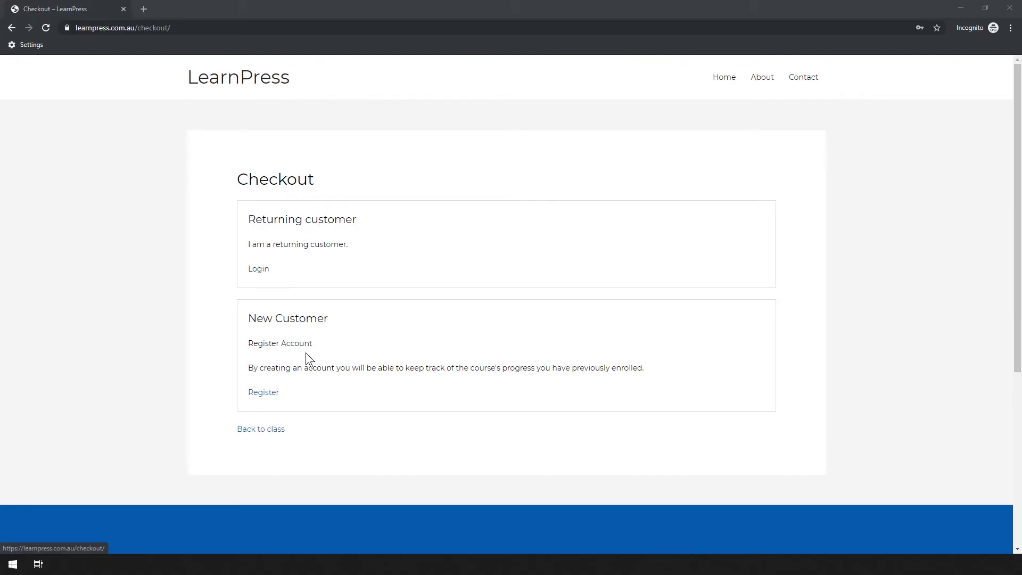
Step: Register a new student account at checkout, then return to the admin payment settings
click(271, 393)
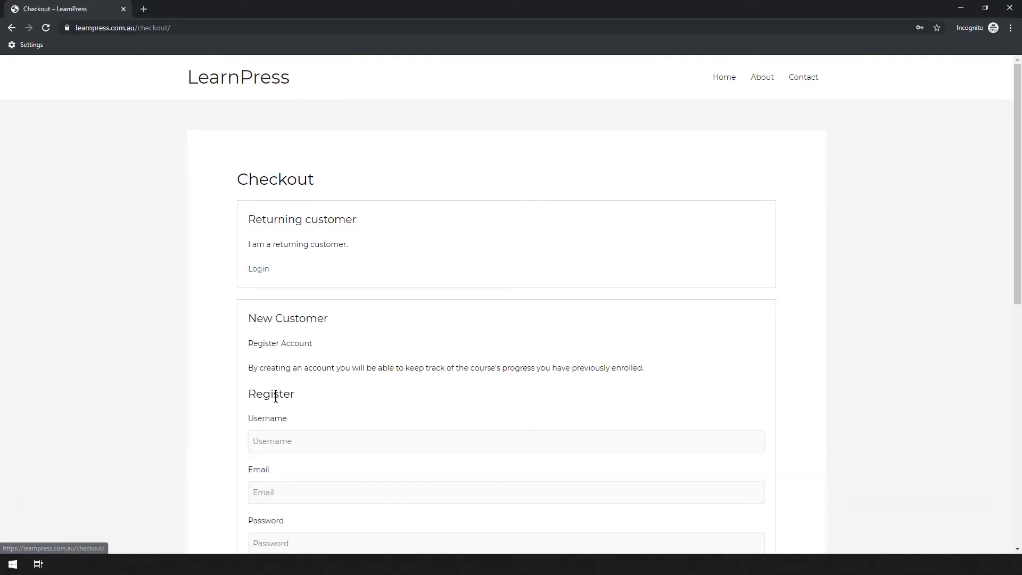
scroll(424, 394, down, 4)
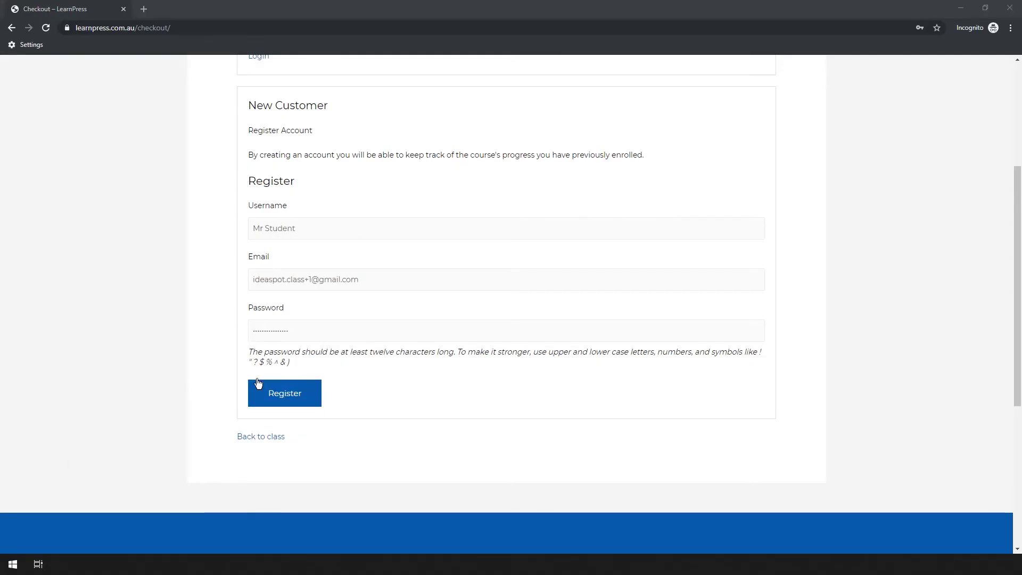
click(297, 403)
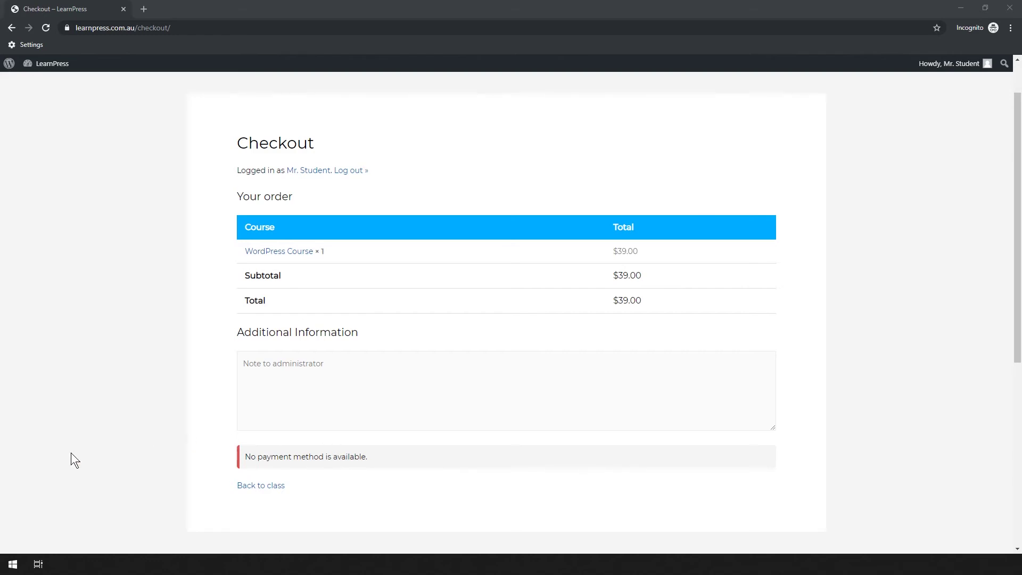
key(alt+Tab)
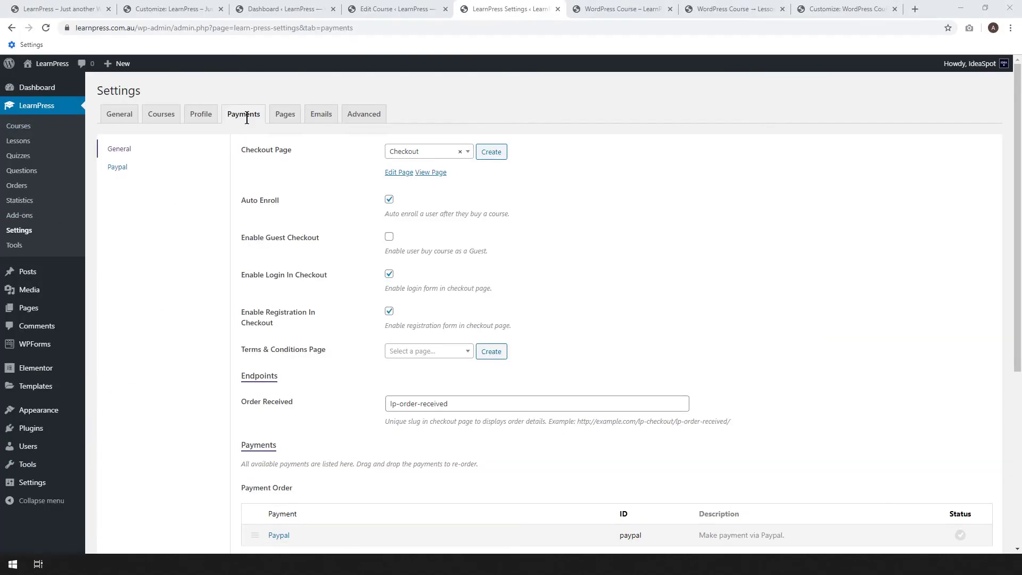
Step: Enable Paypal as a LearnPress payment method and save
scroll(602, 207, down, 4)
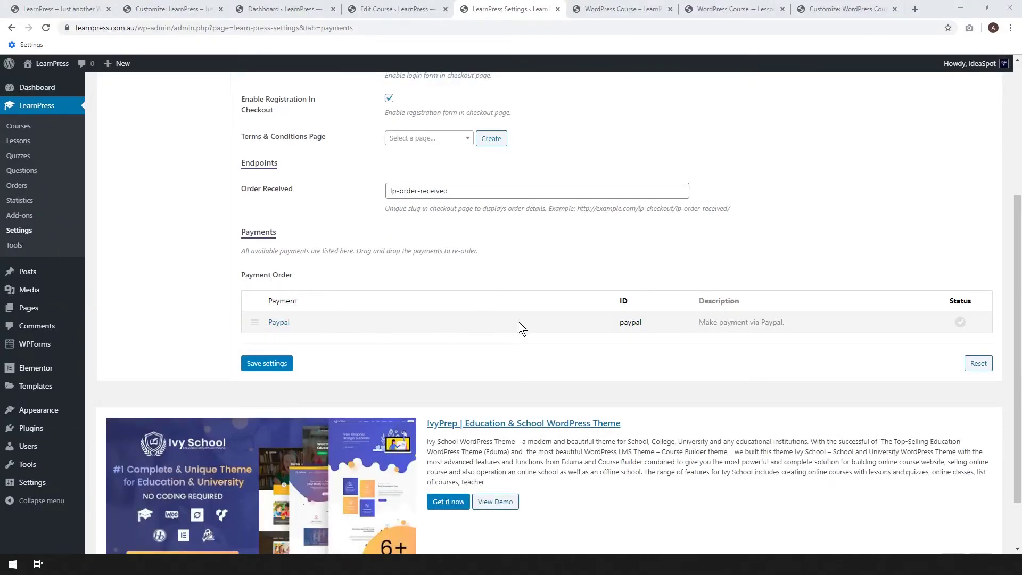
click(961, 325)
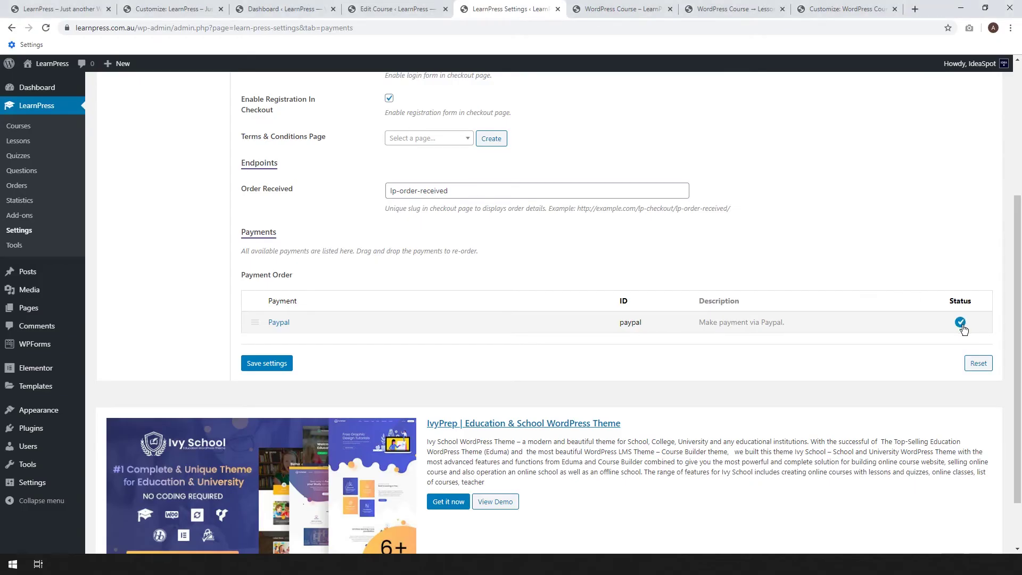
click(286, 365)
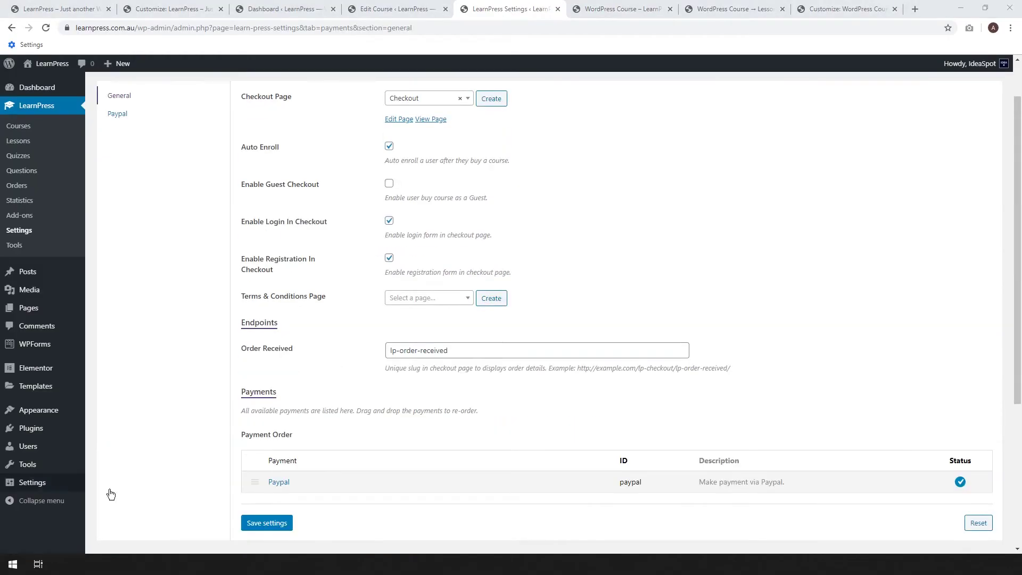
Step: In Paypal settings, enter the PayPal and sandbox e-mails, enable Sandbox Mode, and save
scroll(946, 485, up, 1)
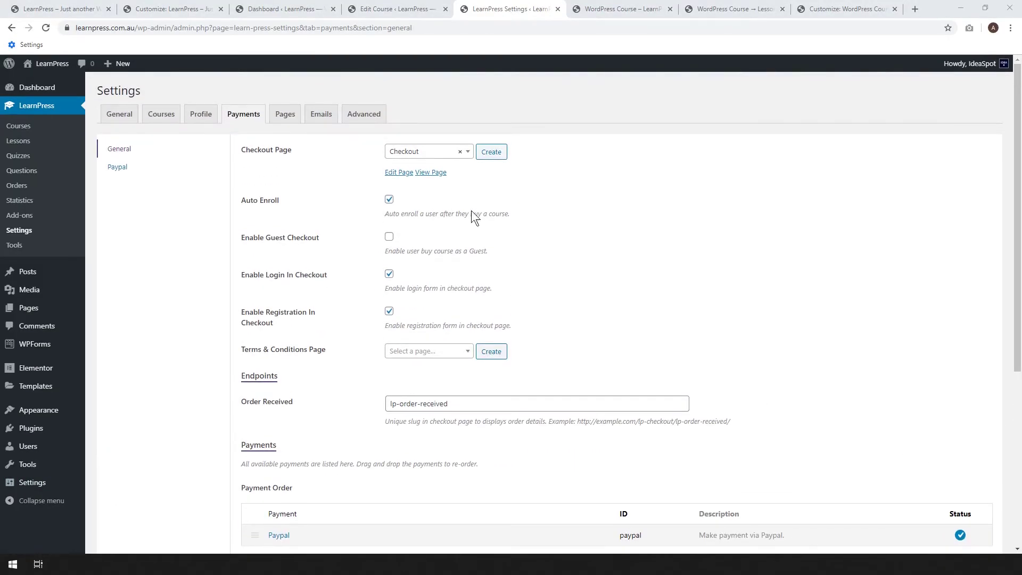
click(119, 173)
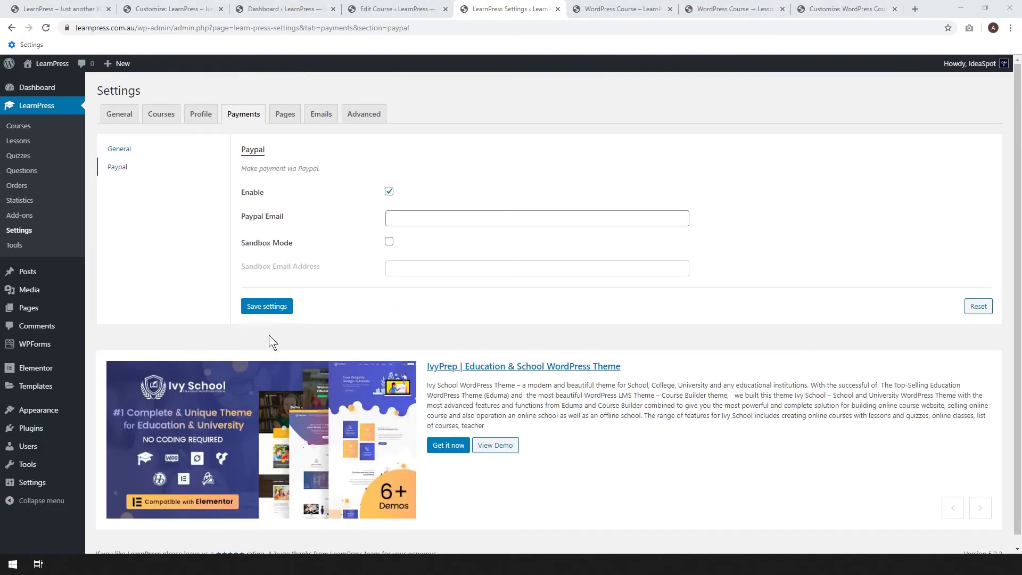
click(404, 216)
key(ctrl+v)
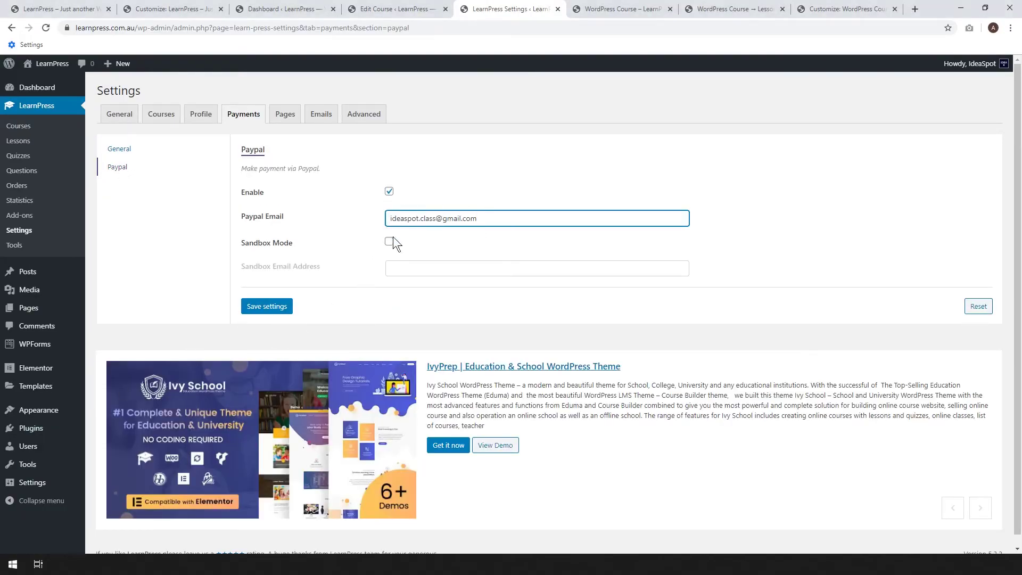
click(390, 241)
click(422, 269)
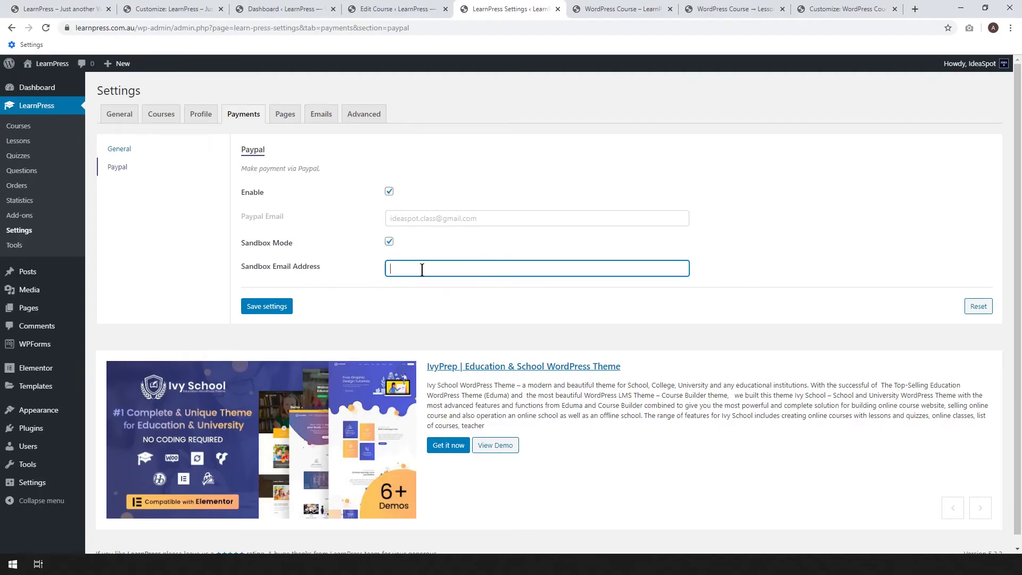
key(ctrl+v)
click(271, 306)
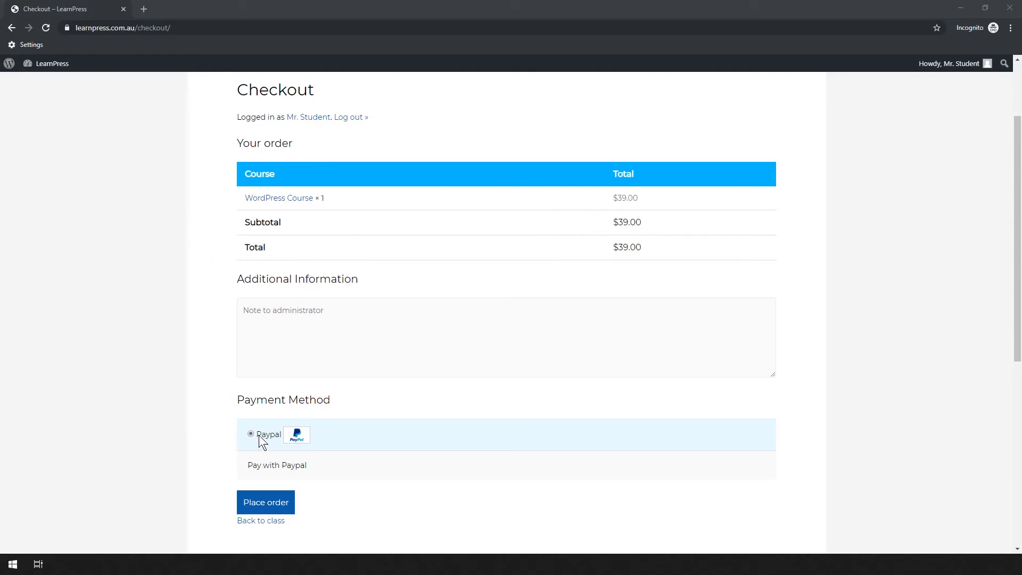
Step: Place the $39 order with Paypal to reach the PayPal sandbox login
click(269, 512)
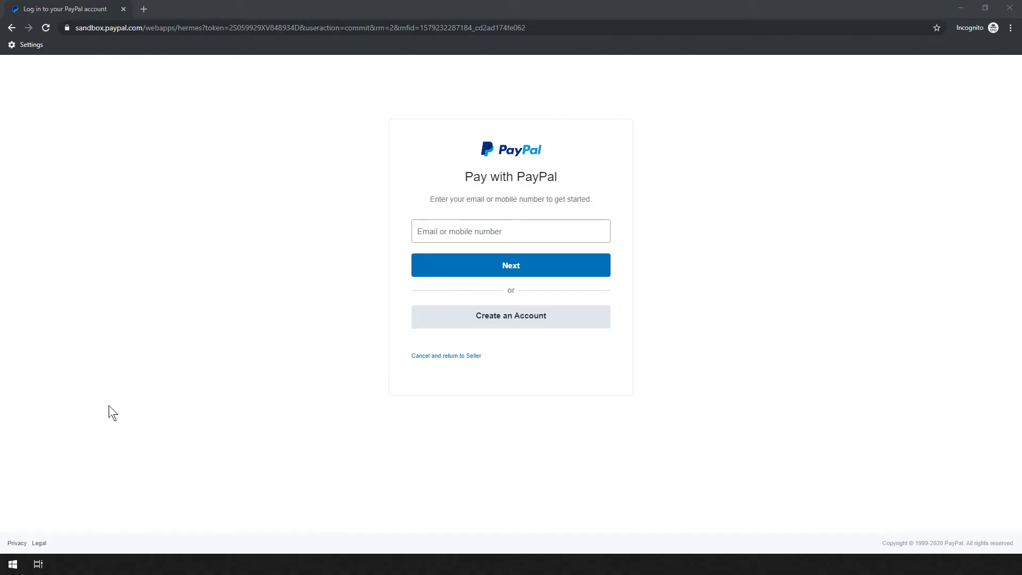
key(alt+Tab)
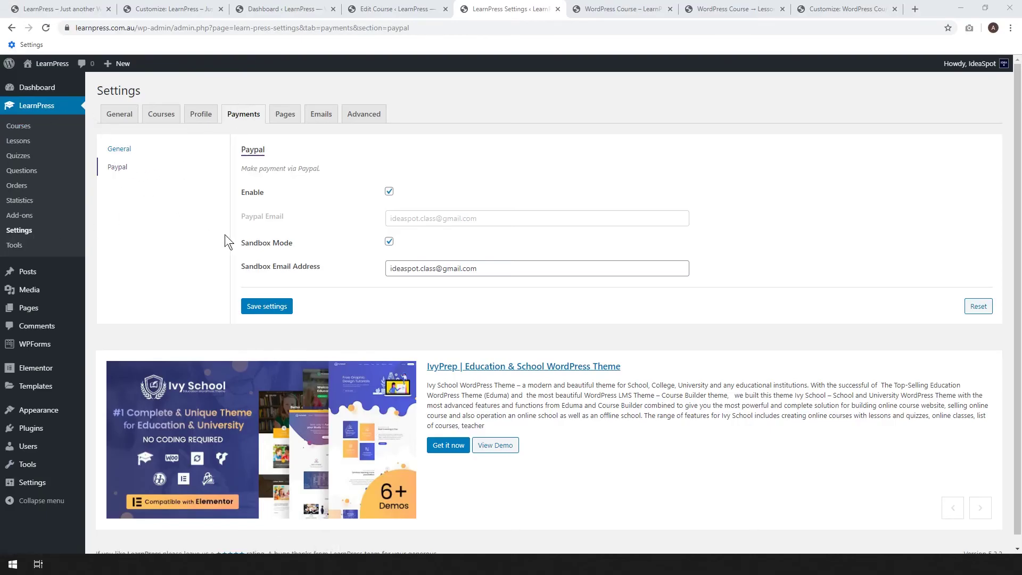
Step: Turn off PayPal Sandbox Mode and save the live PayPal settings
click(389, 243)
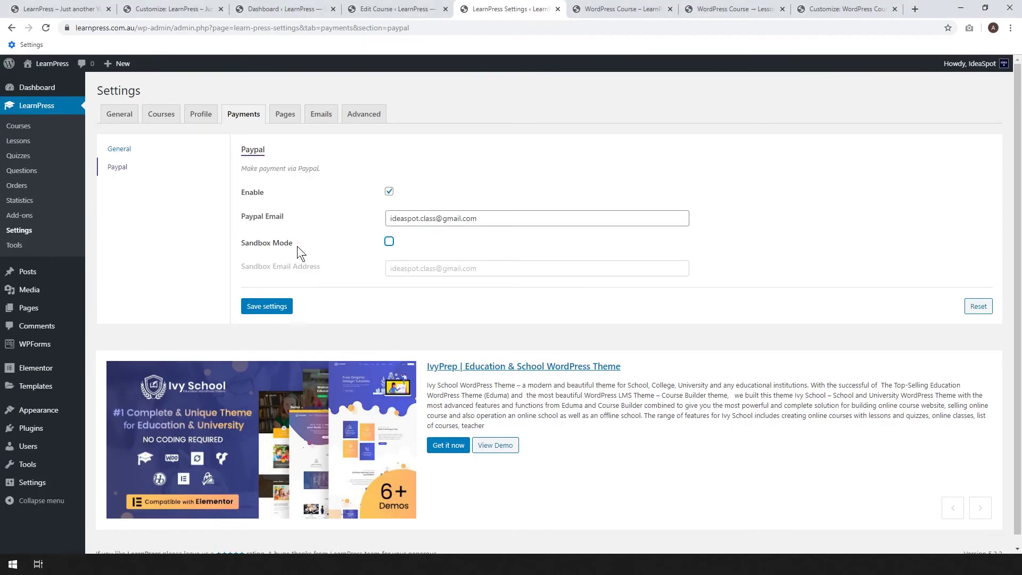
click(273, 311)
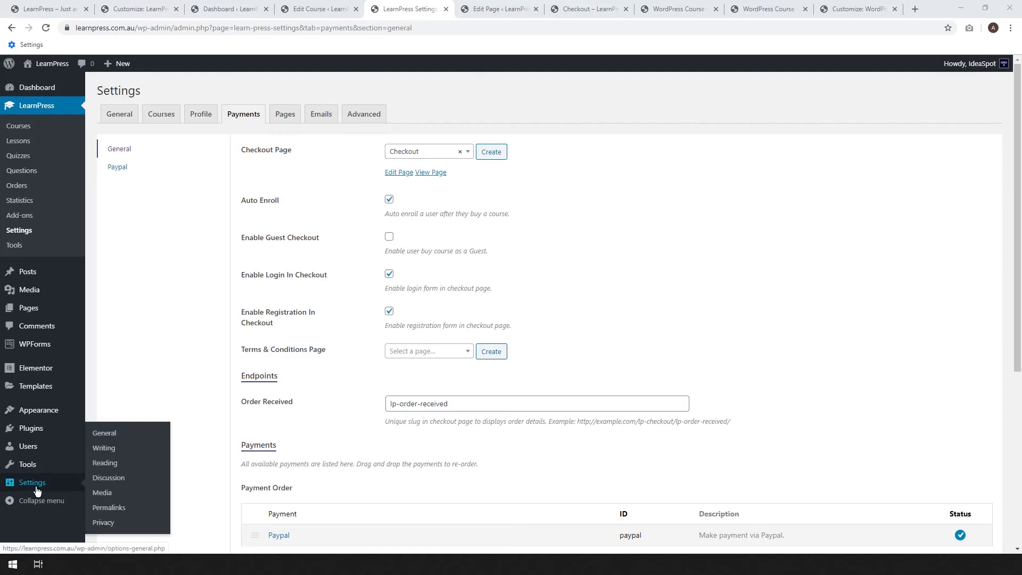
Step: In Settings > General, keep Anyone can register ticked and save the changes
click(104, 436)
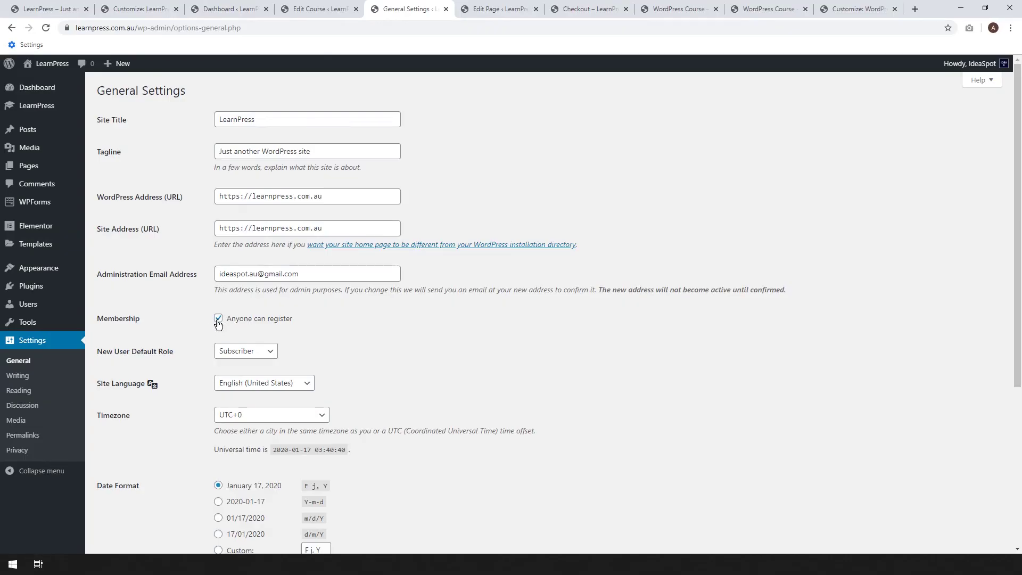
click(218, 319)
click(218, 319)
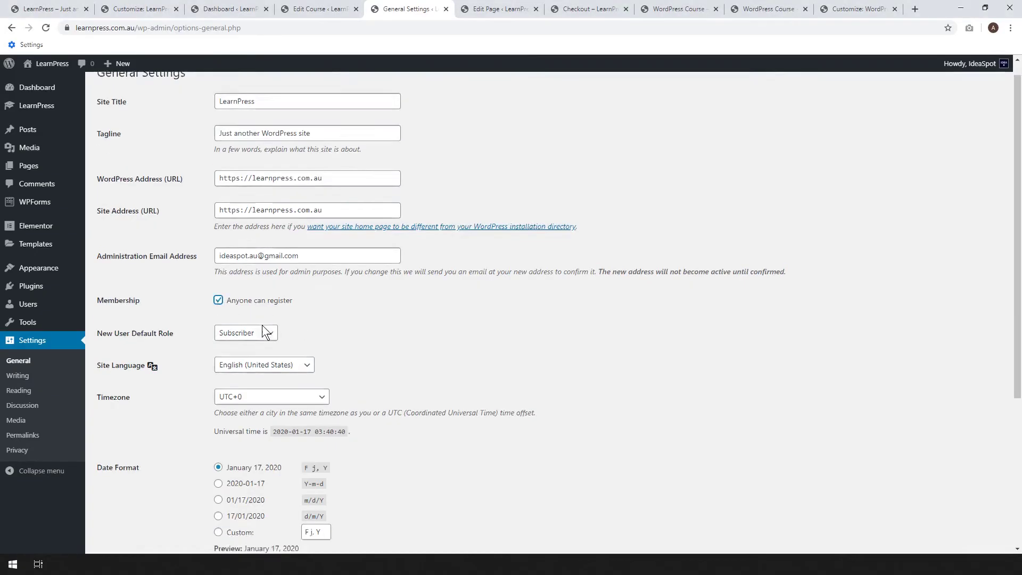
scroll(263, 331, down, 5)
click(124, 496)
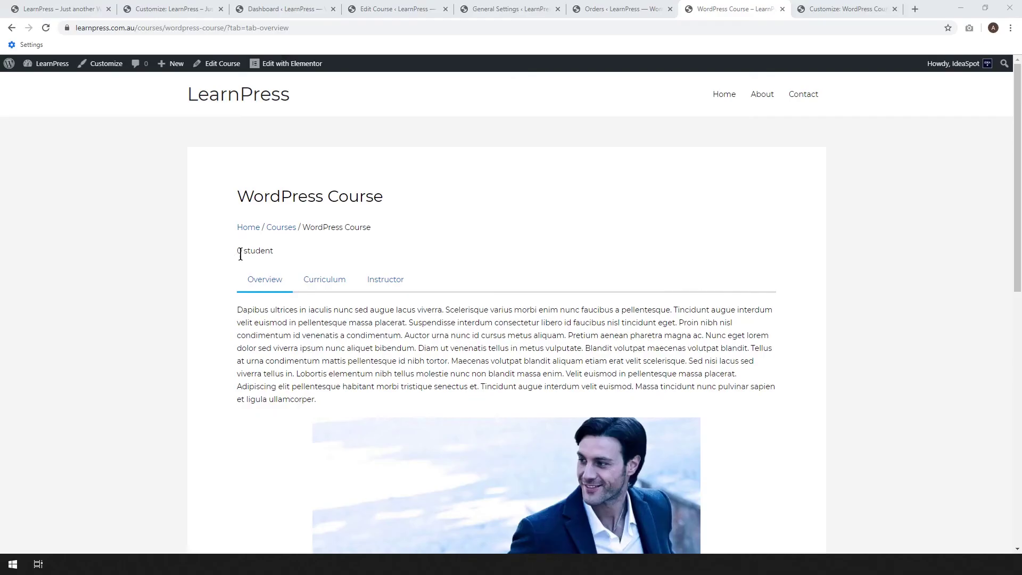
click(393, 290)
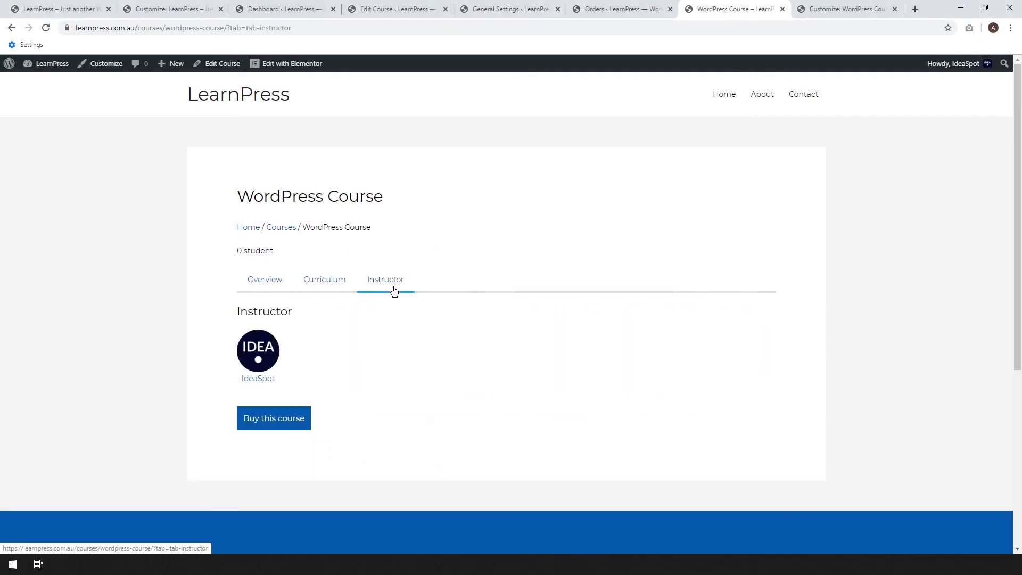
click(269, 290)
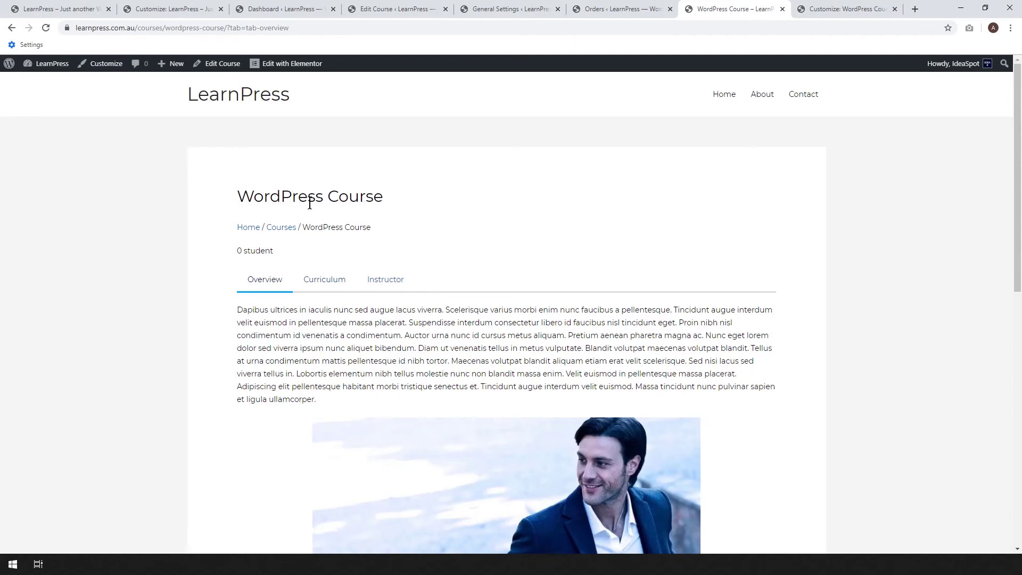
Step: Publish Additional CSS hiding .learn-press-breadcrumb, .course-students and .course-nav-tab-instructor
right_click(110, 64)
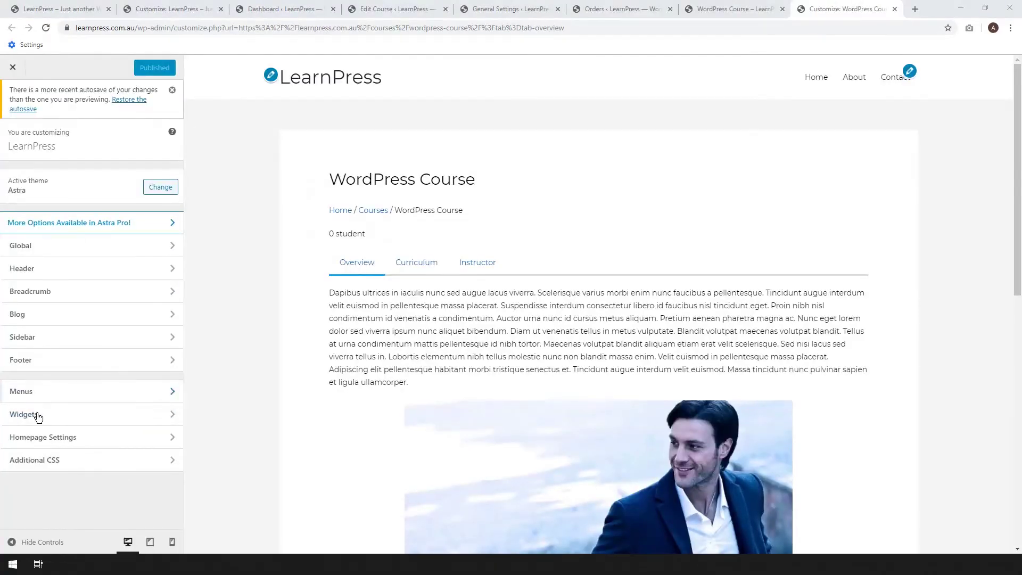
click(34, 466)
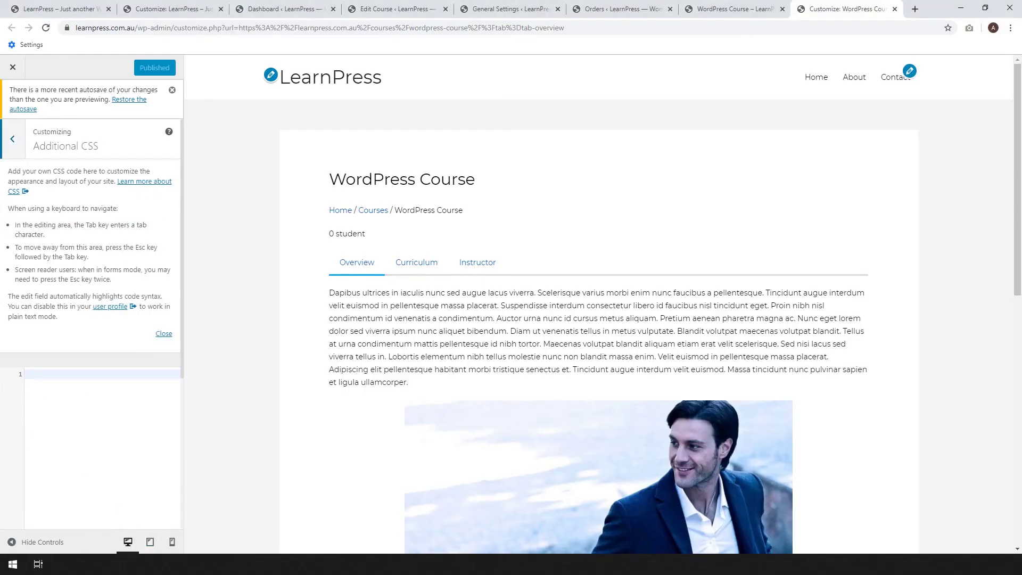
text(.learn-press-breadcrumb {     display: none; }  .course-students {     display: none; }  .course-nav-tab-instructor {     display: none; })
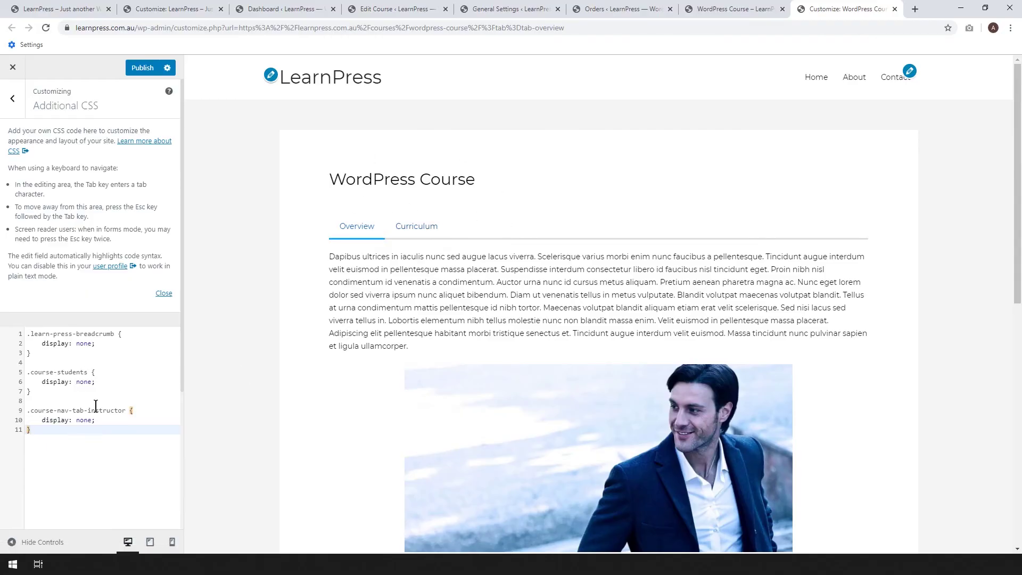
click(142, 72)
key(ctrl+shift+Tab)
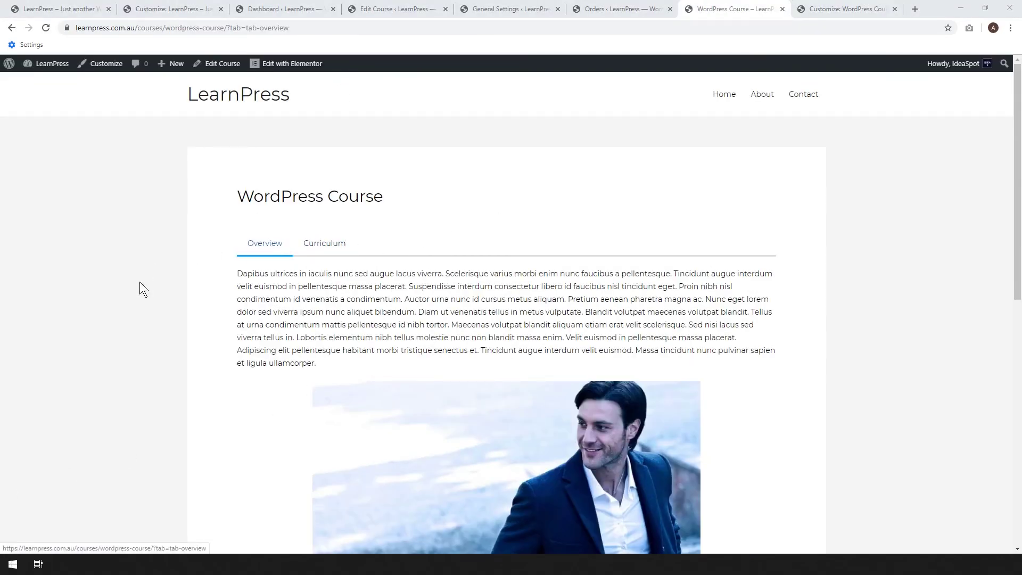
Step: Move the course page tab to second place and view the site's homepage
key(ctrl+shift+Page_Up)
key(ctrl+shift+Page_Up)
key(ctrl+shift+Page_Up)
key(ctrl+shift+Page_Up)
key(ctrl+shift+Page_Up)
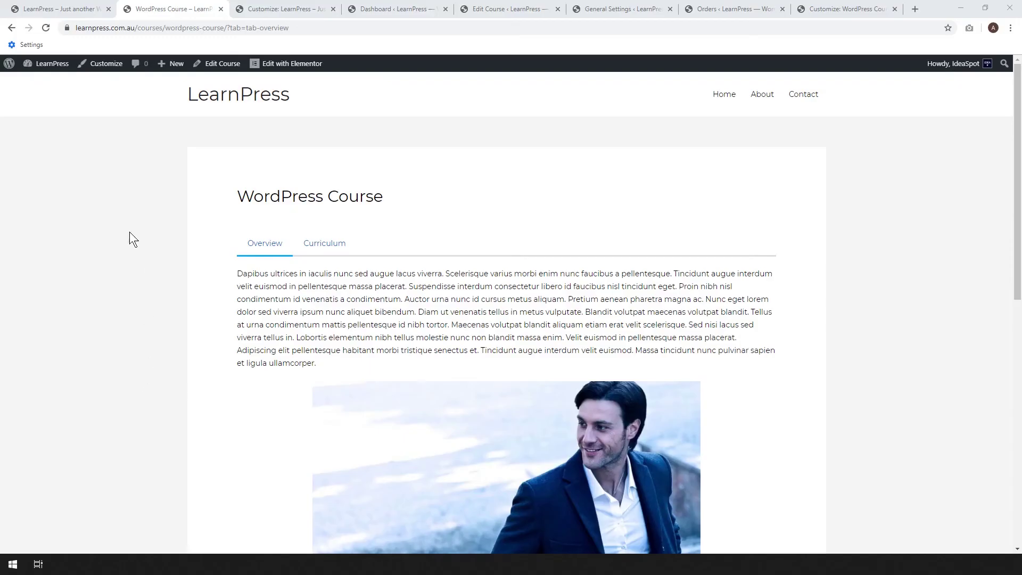
click(57, 7)
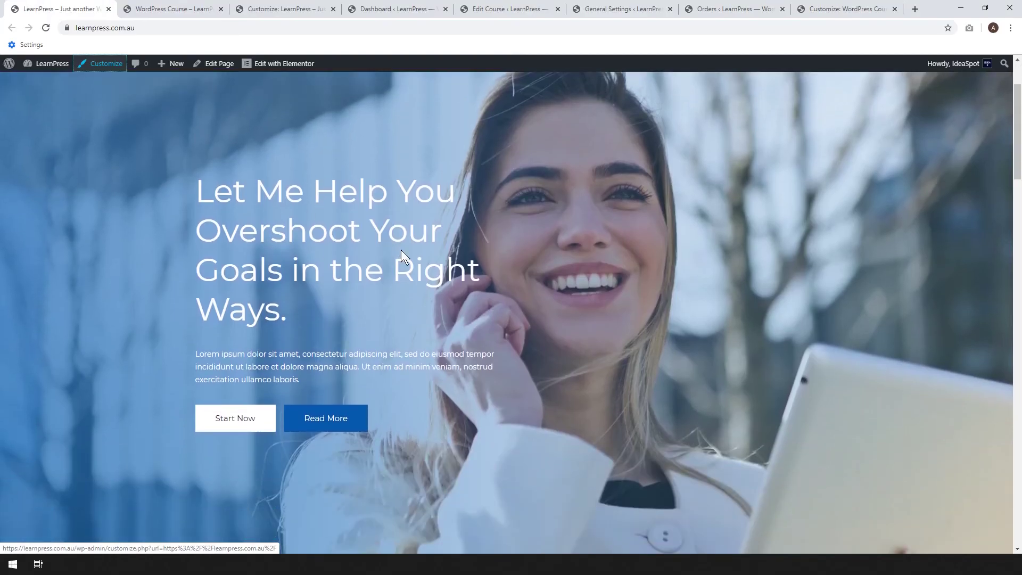
Step: Open the homepage in Elementor and change the hero heading to 'Join our WordPress Course'
right_click(280, 76)
click(292, 79)
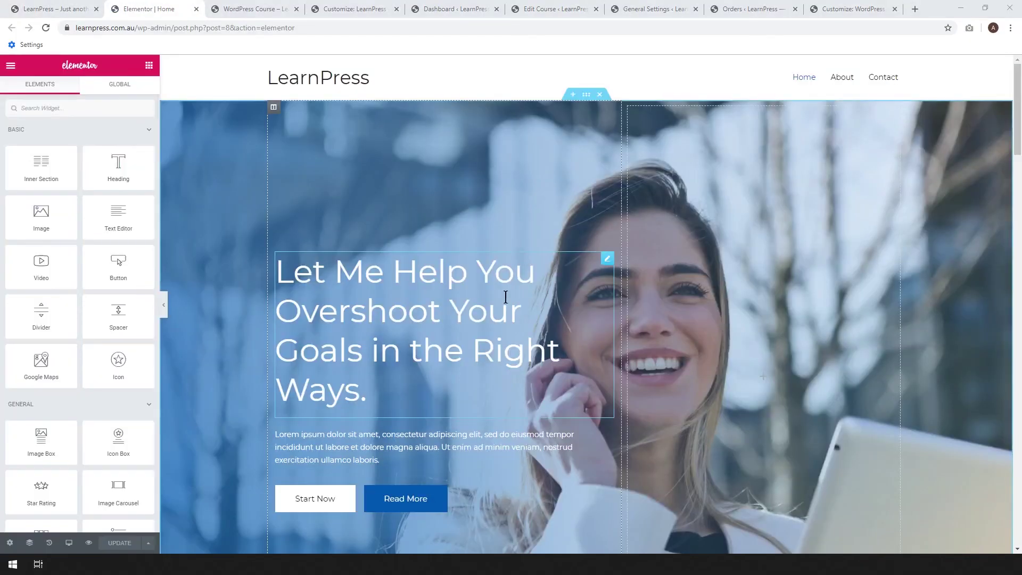
click(394, 388)
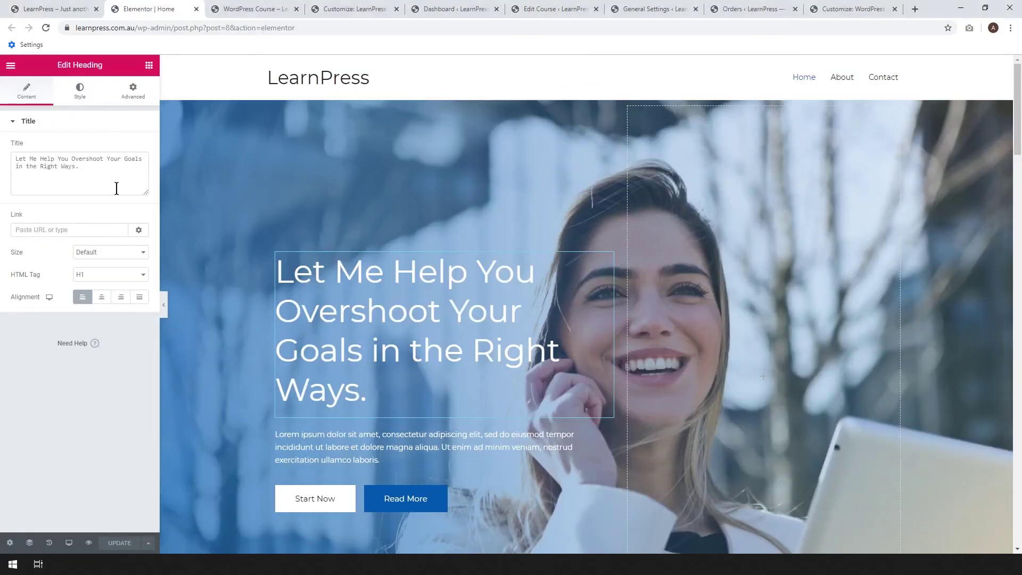
key(ctrl+a)
text(Join our WordPress Course)
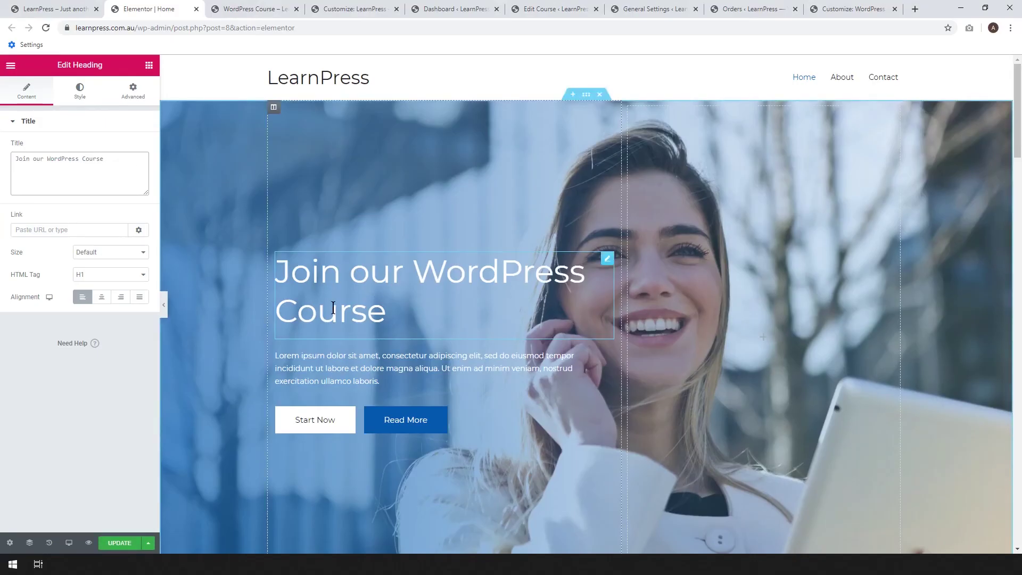
Step: Change the hero button label from Start Now to 'Join Now'
click(358, 419)
drag(146, 169, 60, 166)
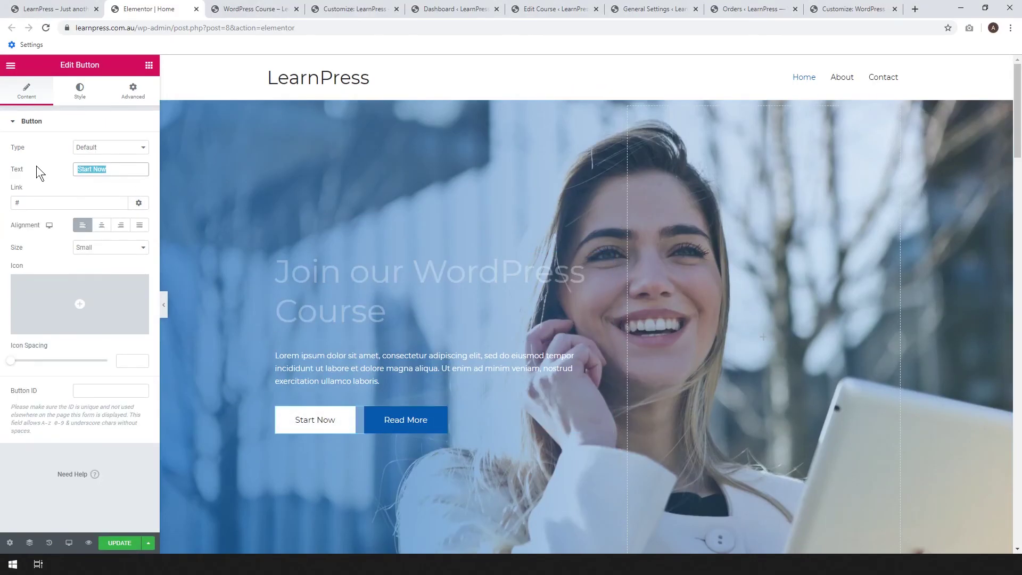
text(Enr)
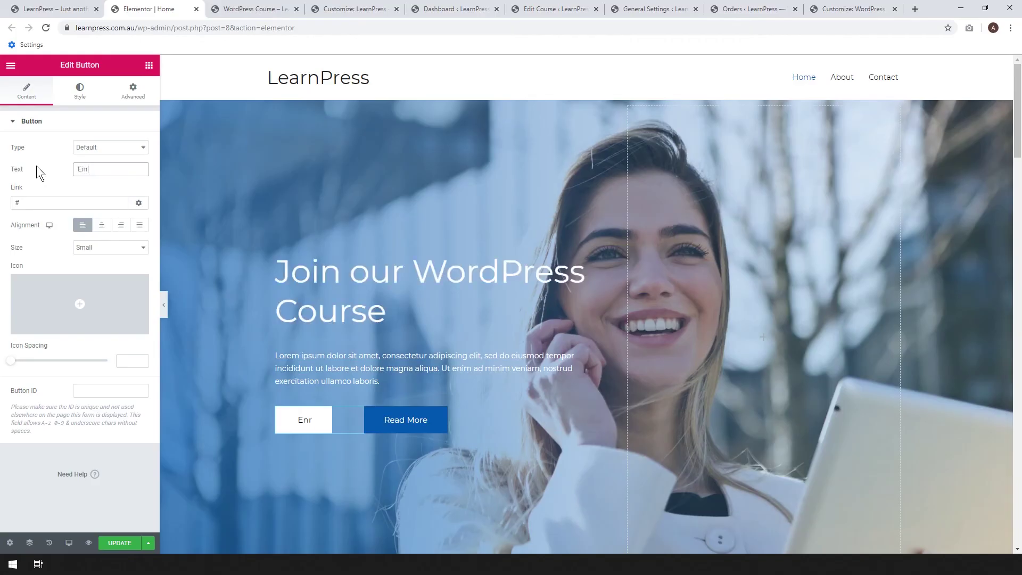
key(BackSpace)
key(BackSpace)
key(BackSpace)
text(Join Now)
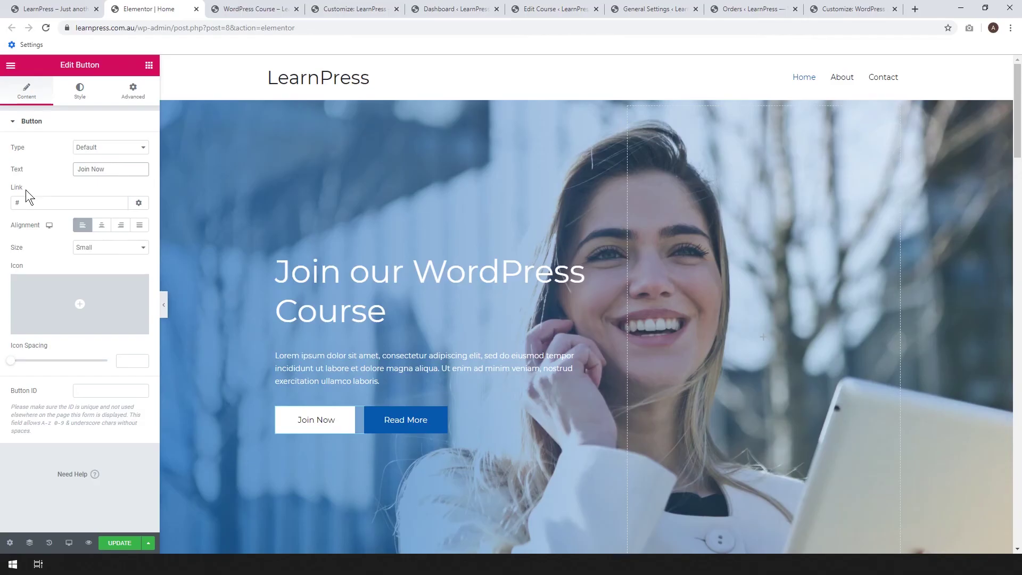
Step: Link the Join Now button to the WordPress Course page URL and update the homepage
click(255, 9)
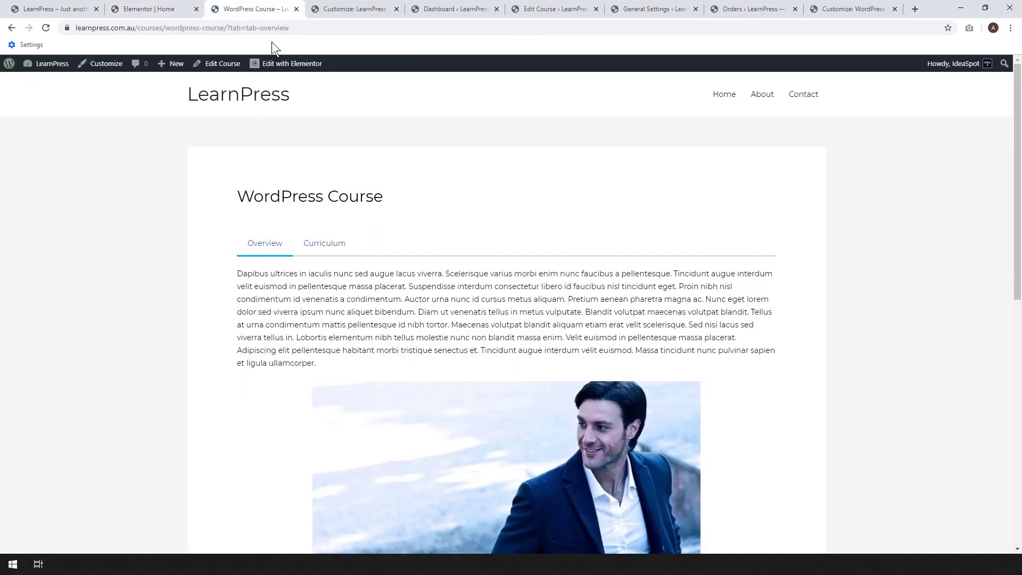
click(213, 27)
right_click(200, 28)
click(240, 88)
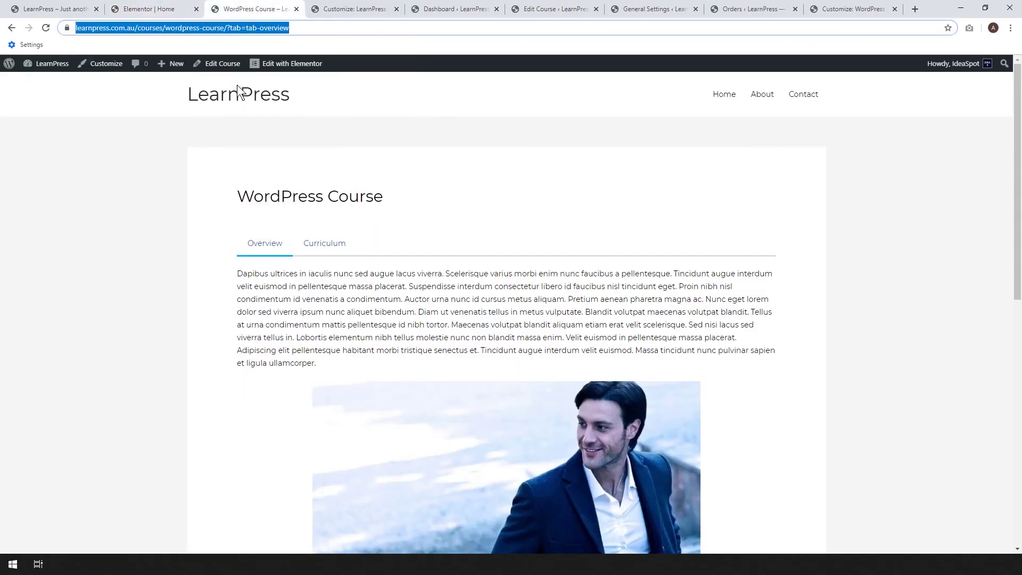
click(157, 9)
double_click(47, 204)
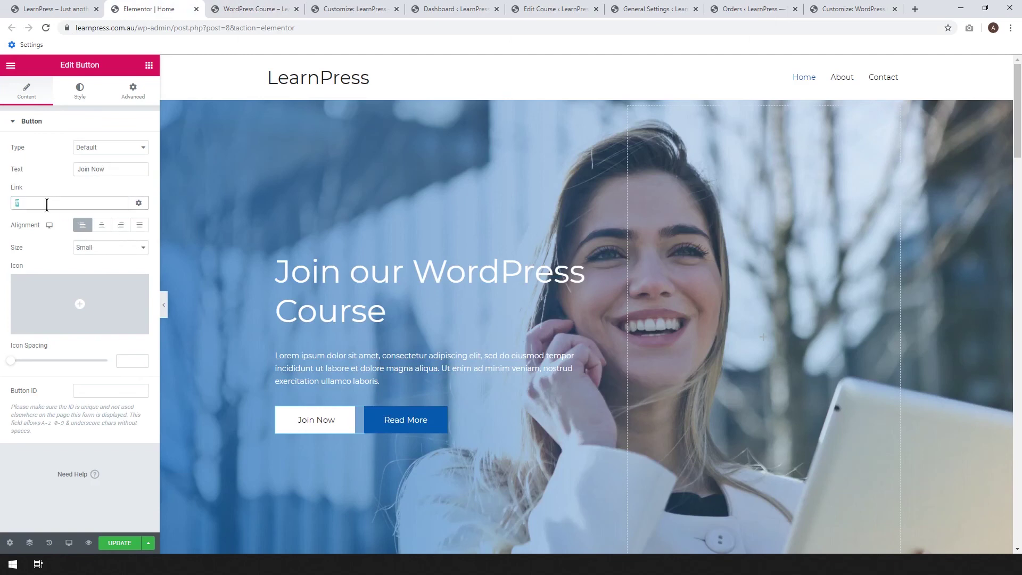
key(ctrl+v)
click(120, 542)
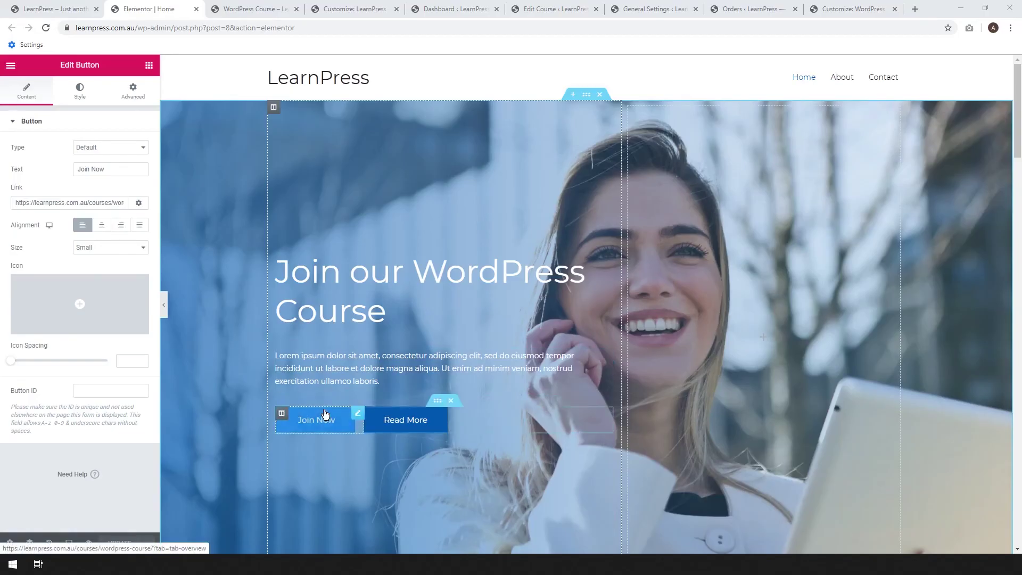
click(59, 8)
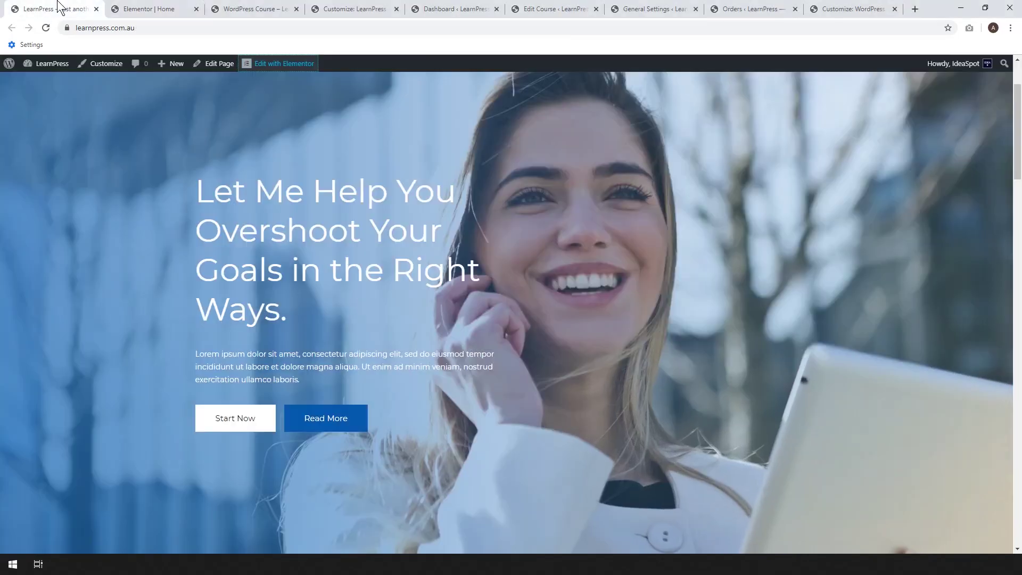
Step: Reload the homepage, follow Join Now to the WordPress Course, and start buying it
click(46, 28)
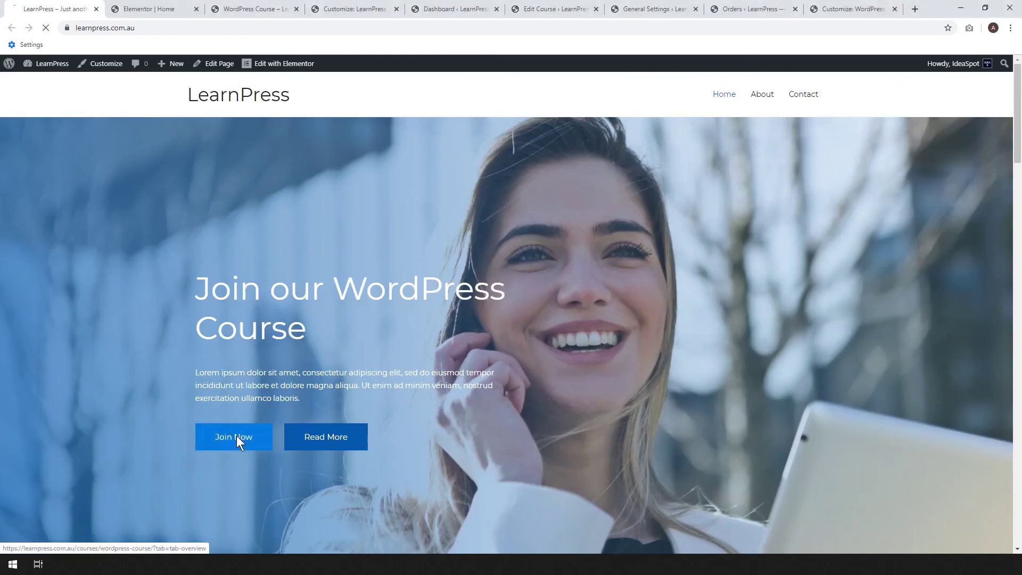
click(237, 436)
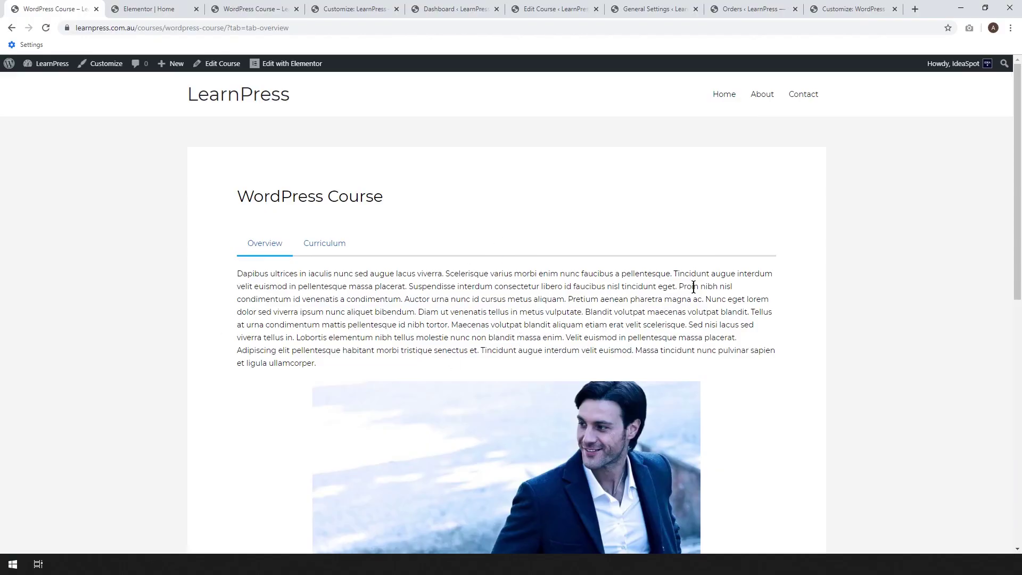
scroll(836, 290, down, 4)
click(283, 441)
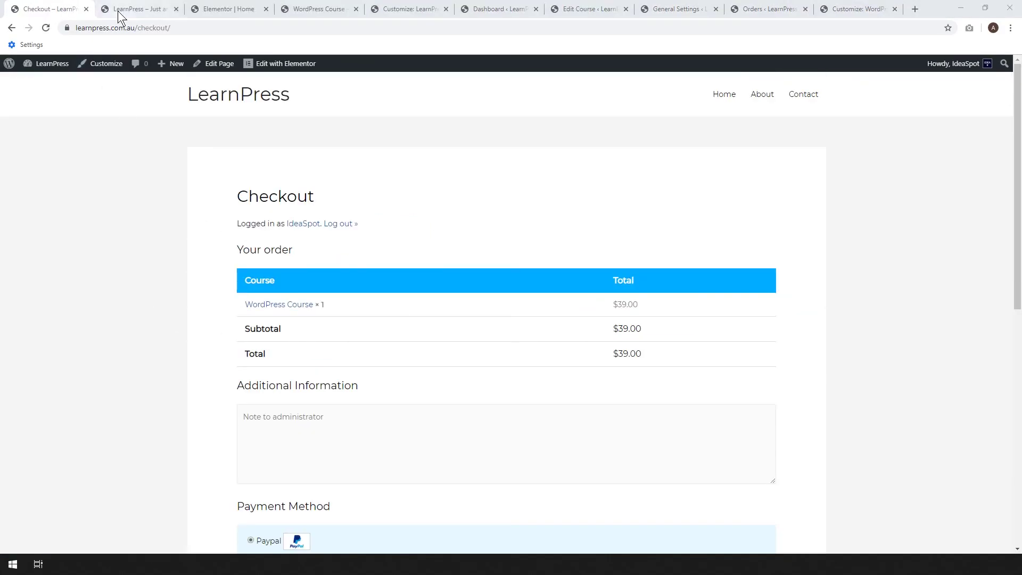
click(119, 10)
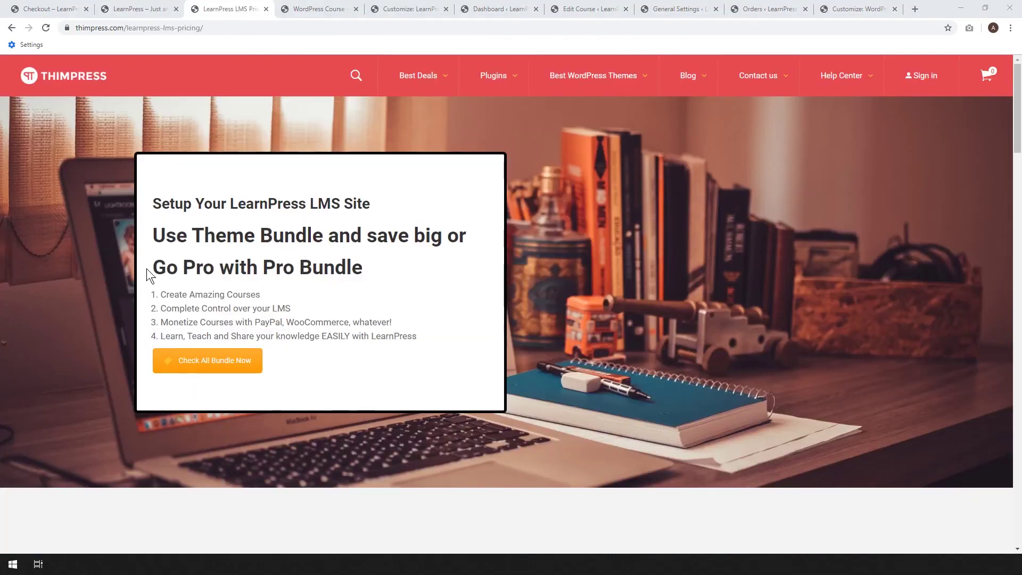
Step: Scroll through the LearnPress pricing plans: Free $0, Theme Bundle $49–$69, and Pro Bundle $249
scroll(133, 149, down, 5)
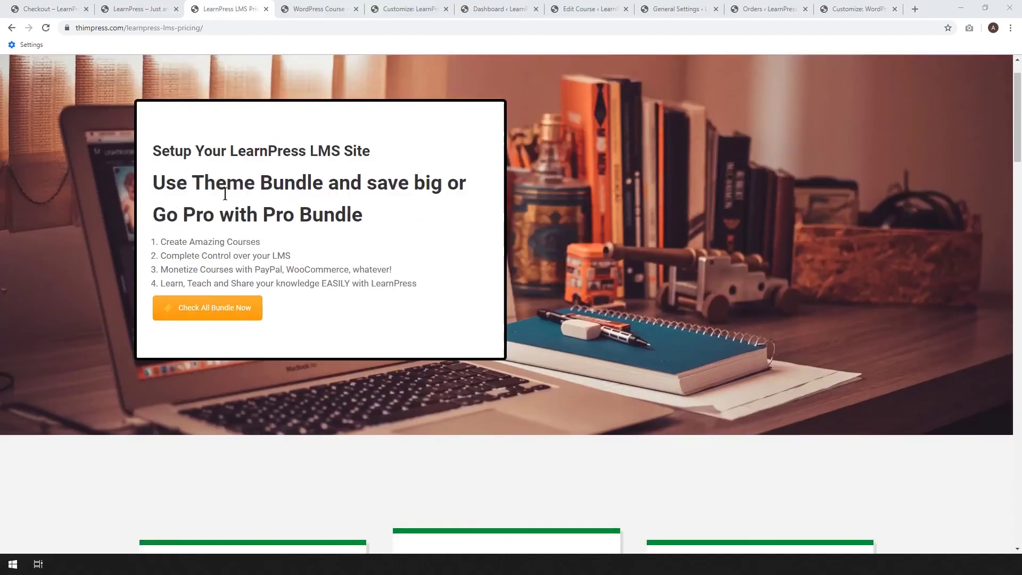
scroll(195, 376, down, 2)
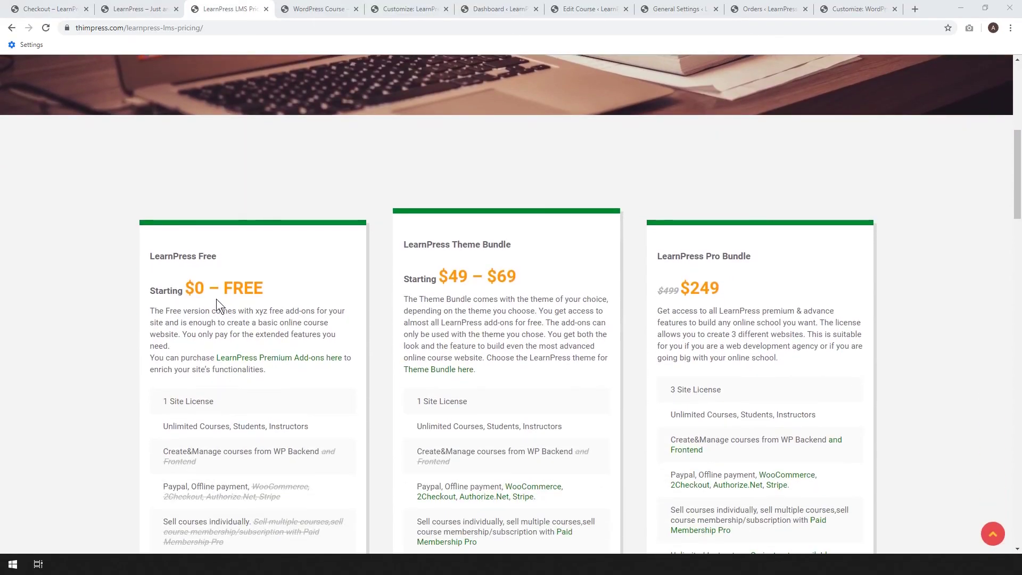
scroll(216, 298, down, 2)
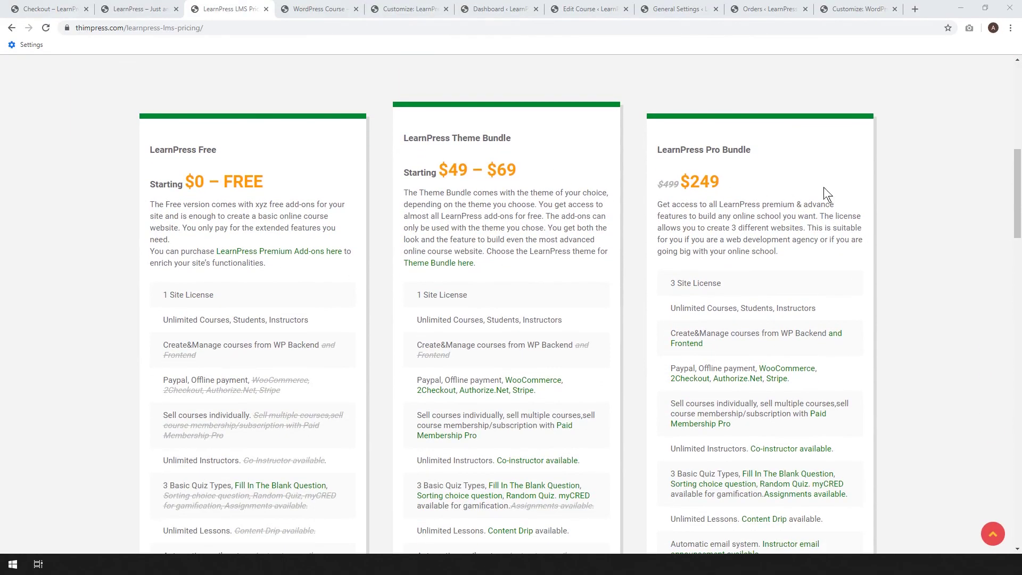
scroll(745, 196, down, 1)
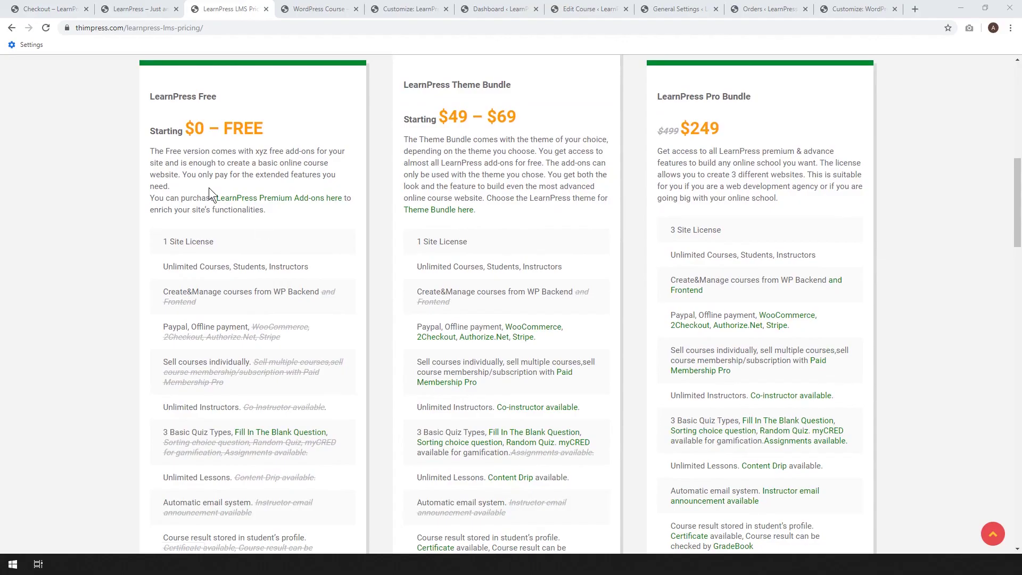
scroll(175, 324, down, 1)
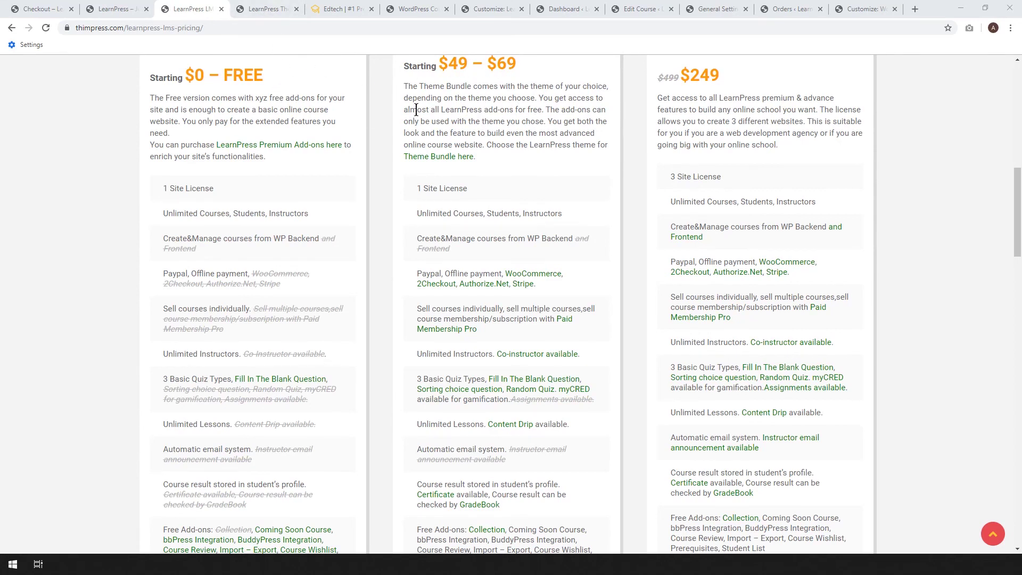
scroll(426, 122, up, 1)
scroll(439, 143, up, 3)
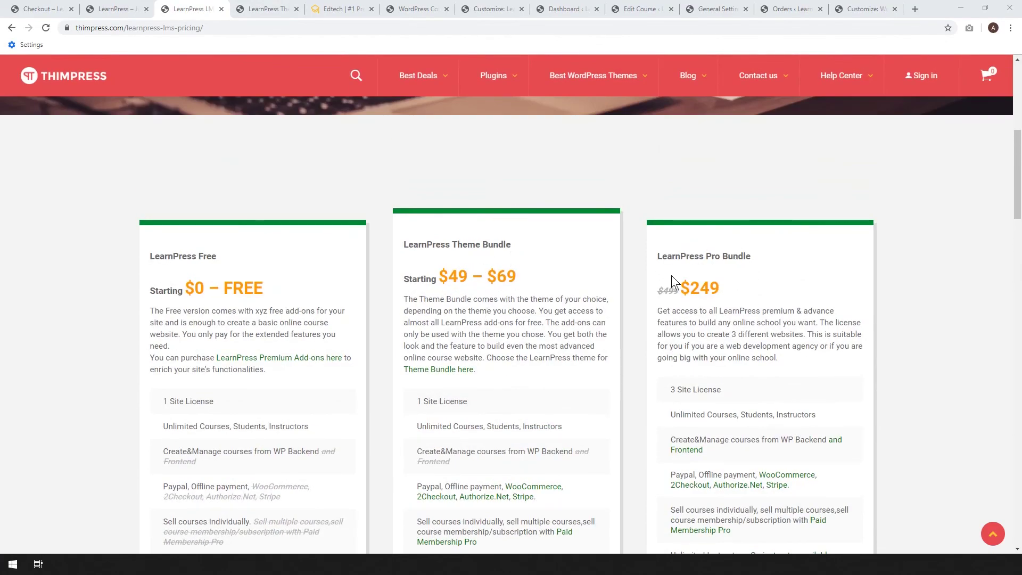
click(274, 9)
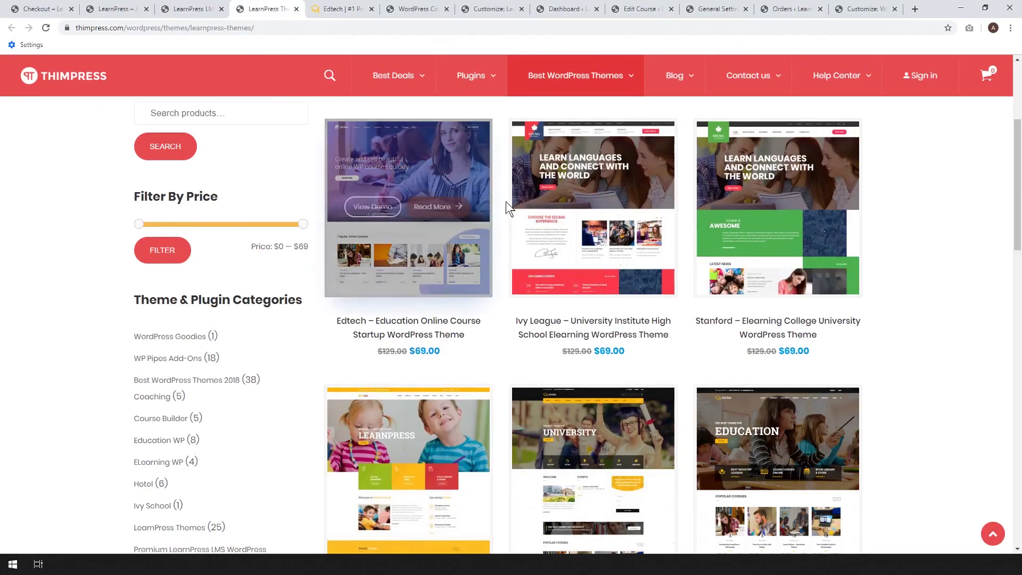
mouse_move(1019, 178)
mouse_down()
mouse_move(1018, 303)
mouse_move(1014, 162)
mouse_move(1014, 179)
mouse_up()
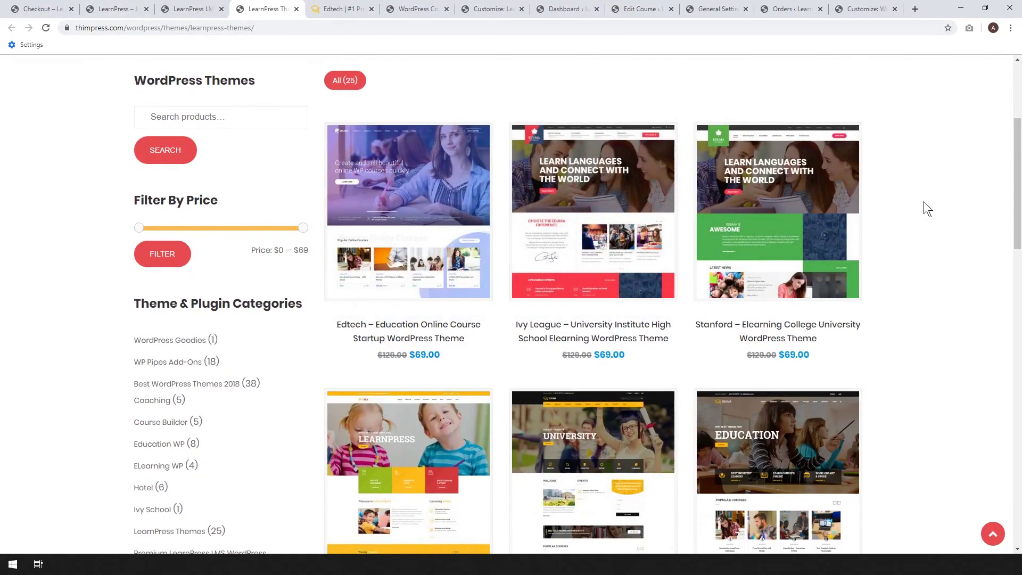
scroll(925, 303, down, 1)
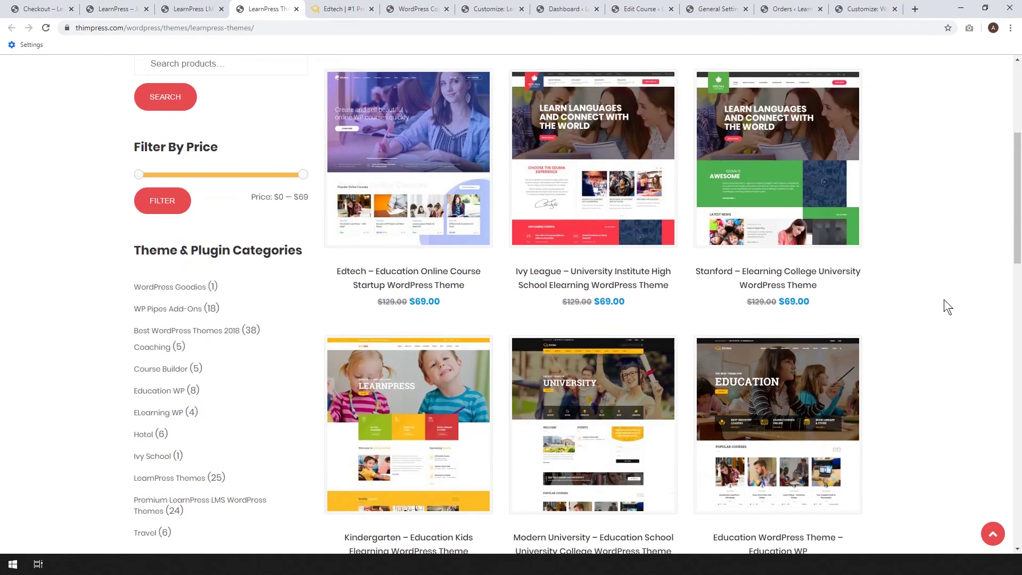
scroll(799, 314, down, 1)
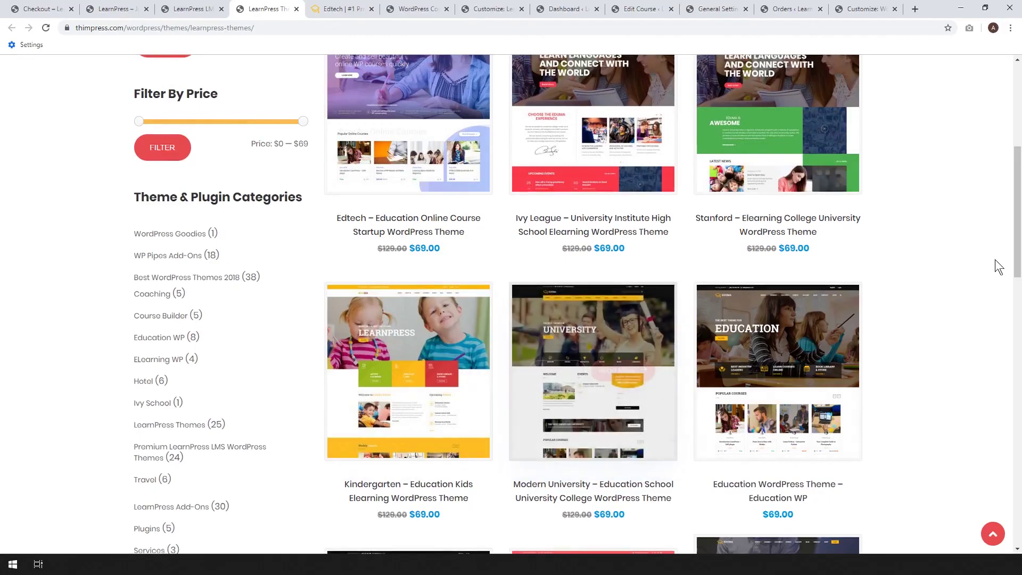
scroll(997, 267, up, 1)
scroll(687, 364, up, 2)
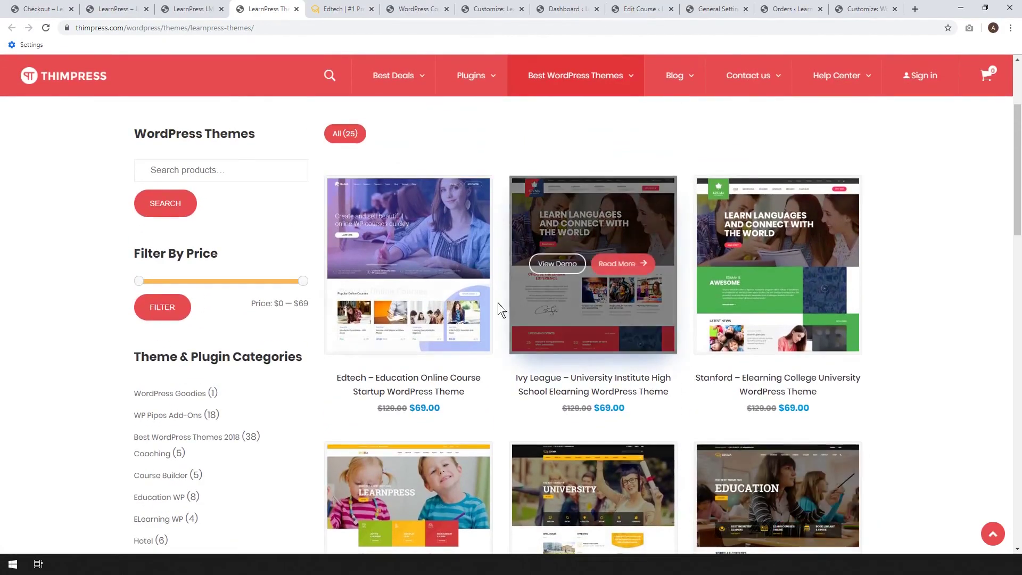